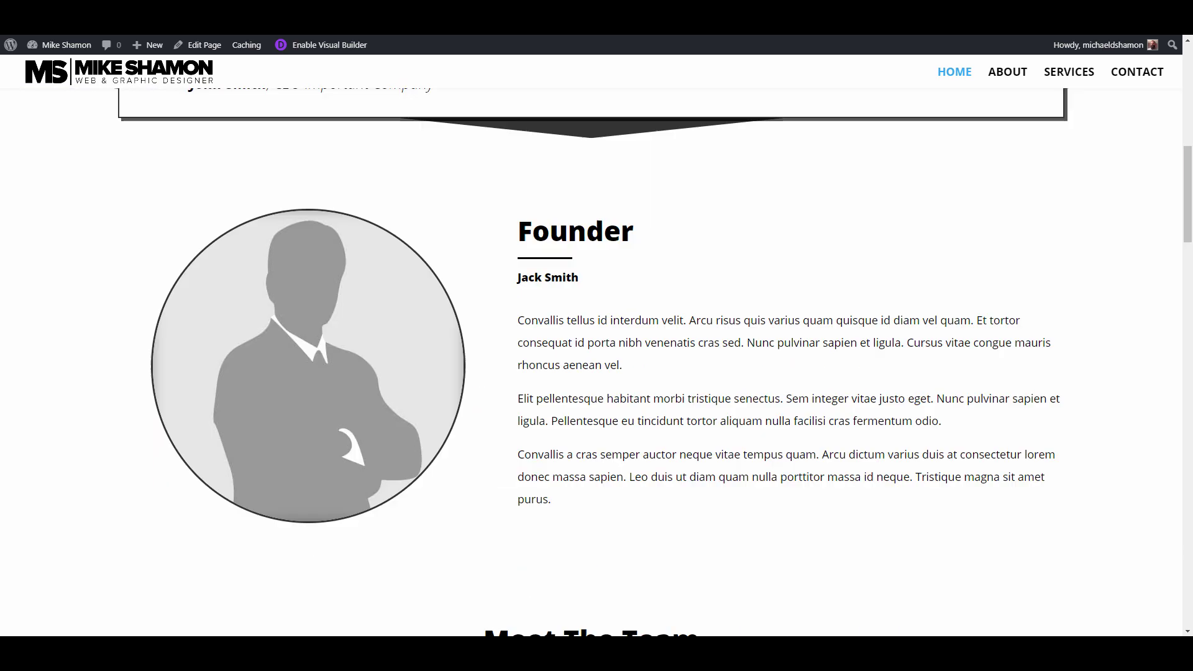
Step: Review the site's current page, the default blog listing and the Post Example 3 post
{"action": "scroll", "coordinate": [596, 360], "scroll_direction": "down", "scroll_amount": 5}
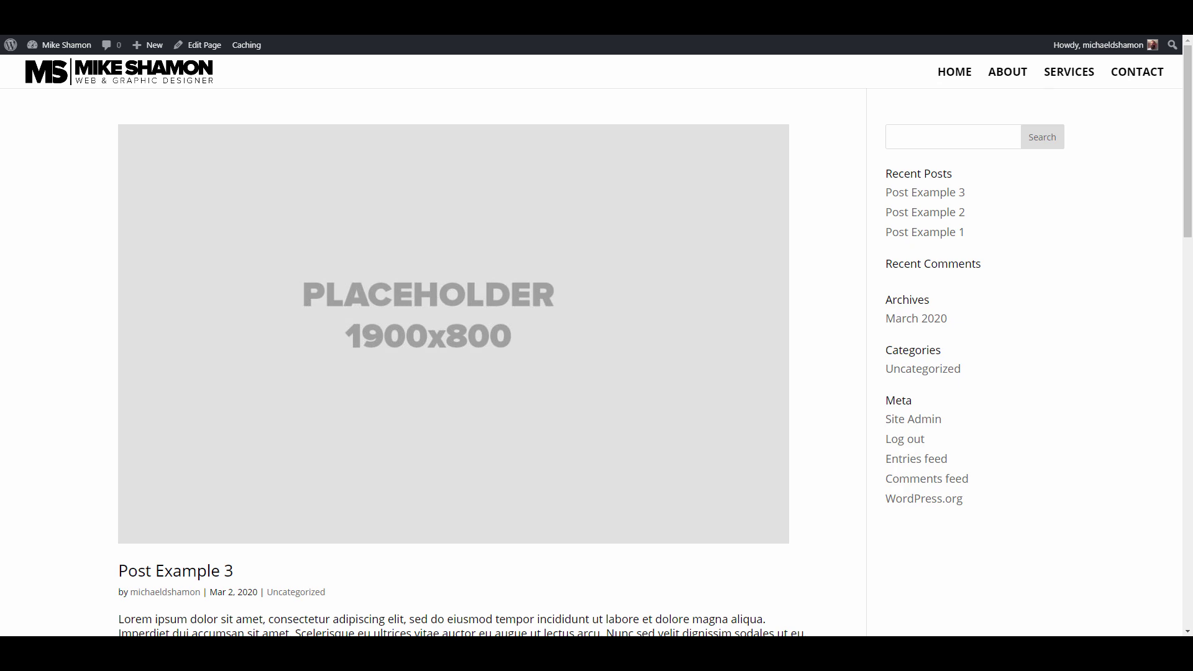
{"action": "scroll", "coordinate": [463, 373], "scroll_direction": "down", "scroll_amount": 10}
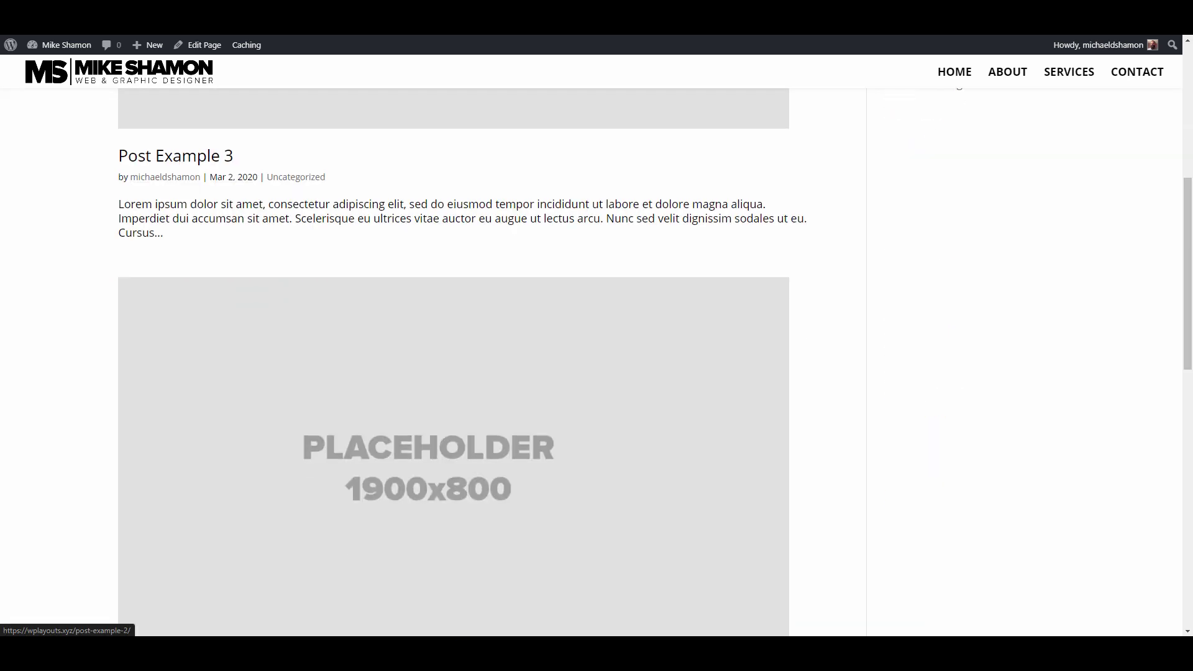
{"action": "scroll", "coordinate": [463, 373], "scroll_direction": "up", "scroll_amount": 10}
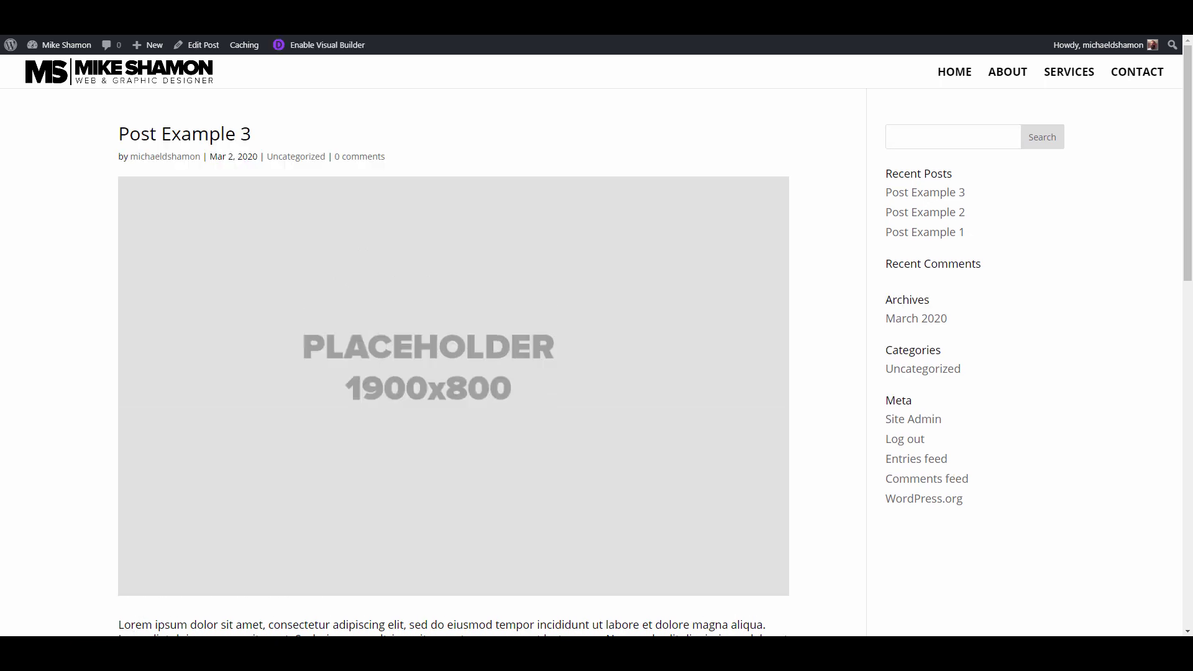
{"action": "scroll", "coordinate": [466, 373], "scroll_direction": "down", "scroll_amount": 14}
{"action": "scroll", "coordinate": [655, 341], "scroll_direction": "up", "scroll_amount": 15}
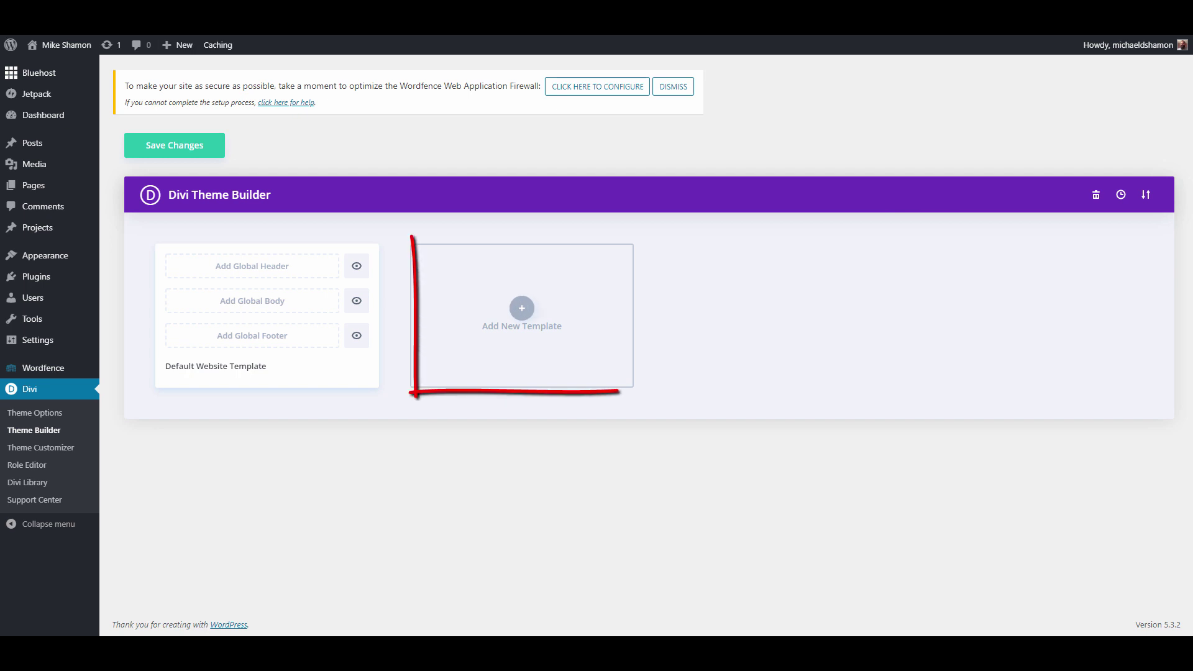
Step: Create a new theme template assigned to the Blog page under Posts
{"action": "left_click", "coordinate": [522, 309]}
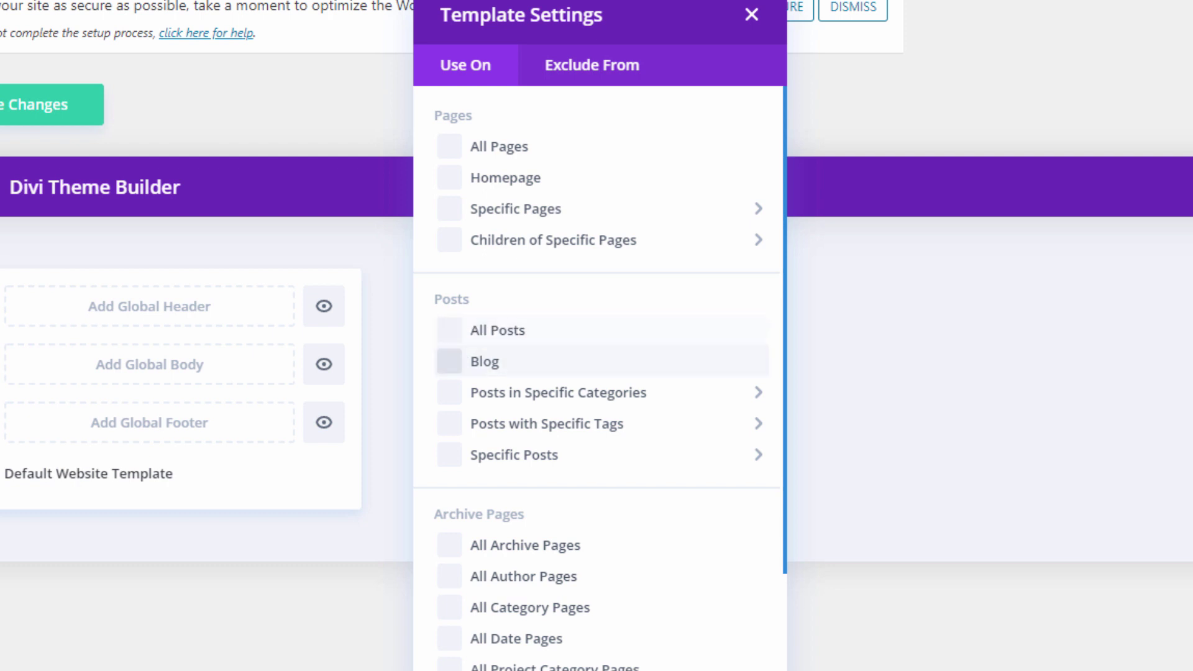
{"action": "left_click", "coordinate": [449, 361]}
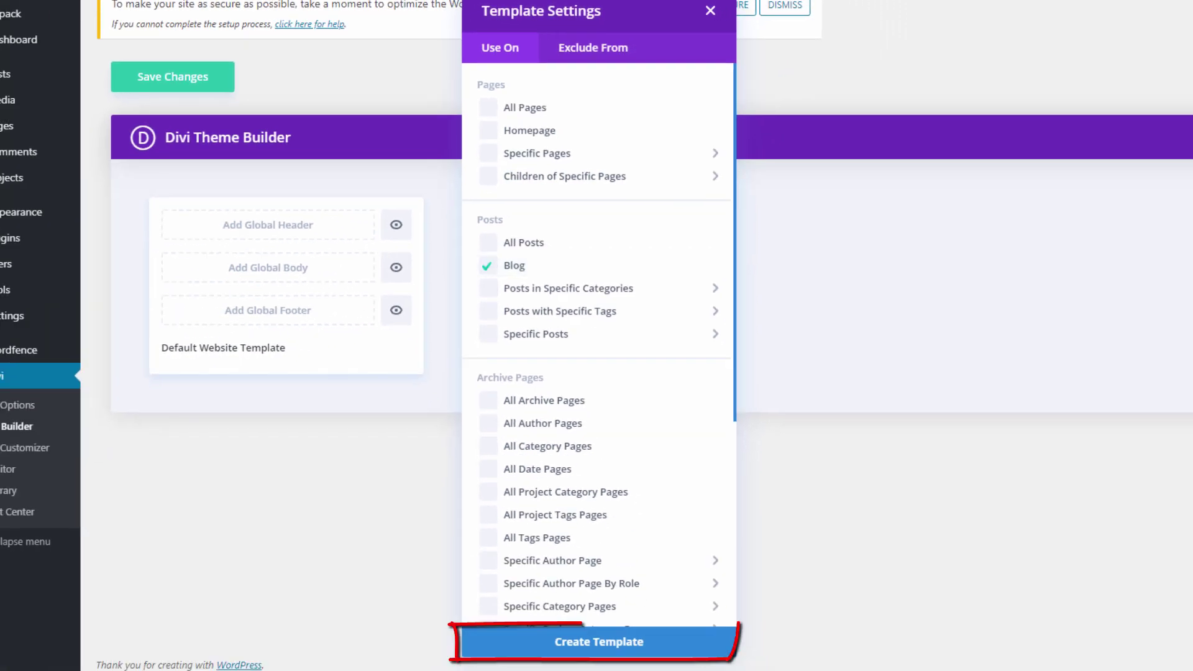
{"action": "left_click", "coordinate": [584, 641]}
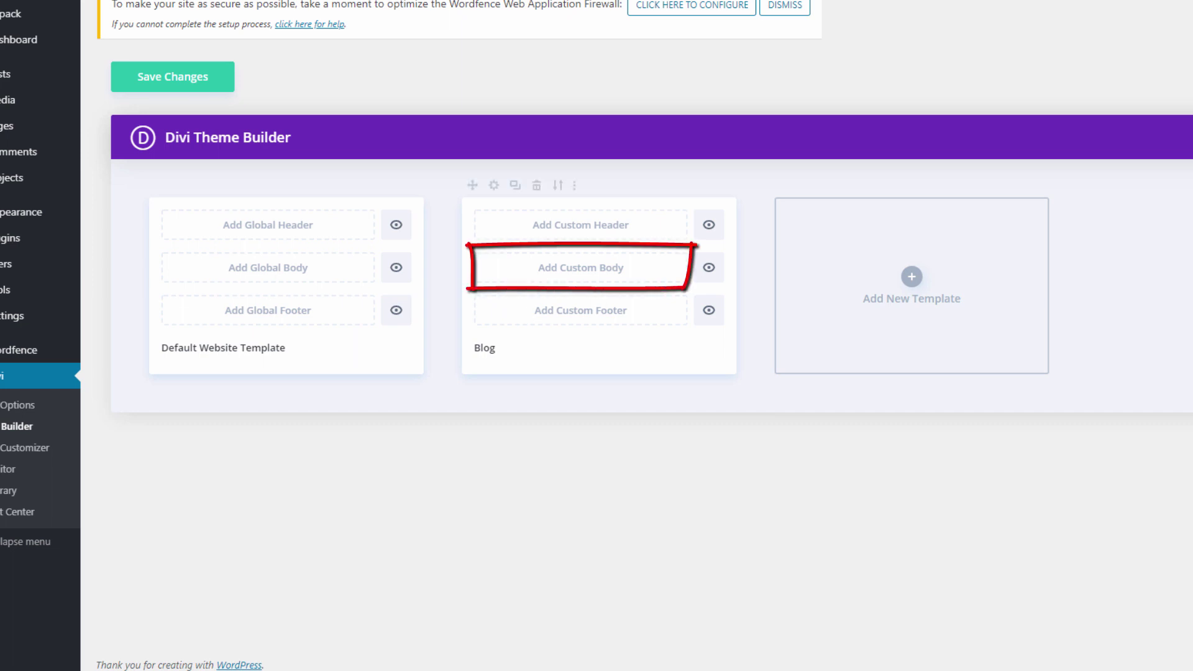
Step: Build a custom body for the Blog template with a single-column row containing a Blog module
{"action": "left_click", "coordinate": [580, 267]}
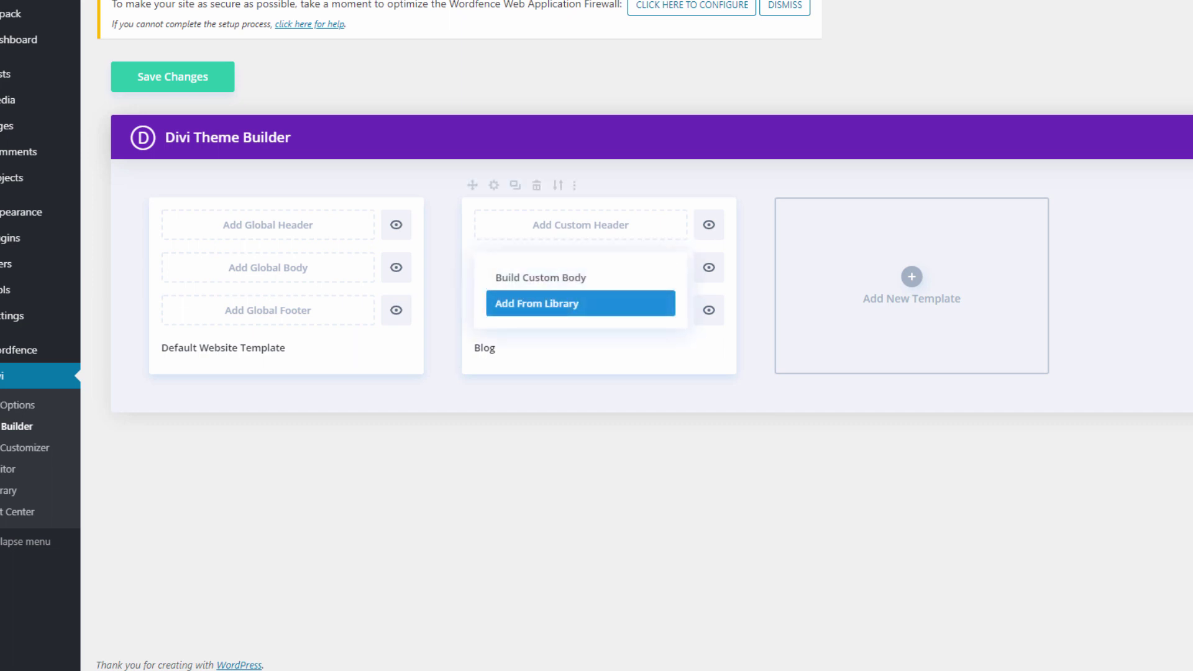
{"action": "left_click", "coordinate": [553, 277]}
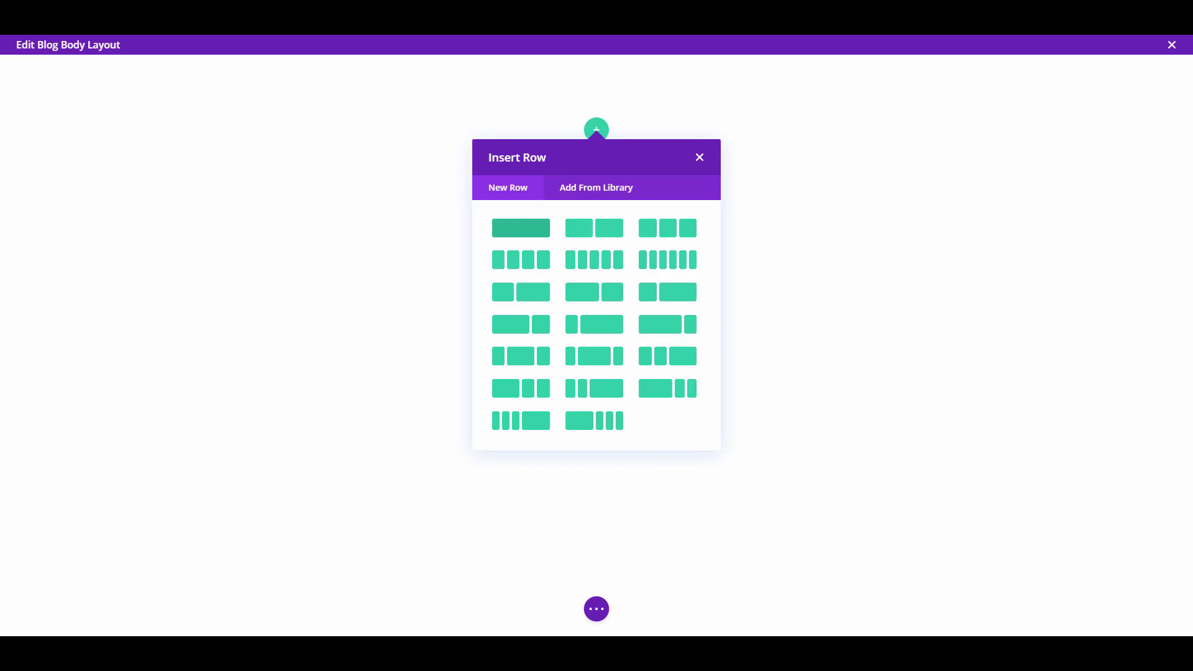
{"action": "left_click", "coordinate": [521, 228]}
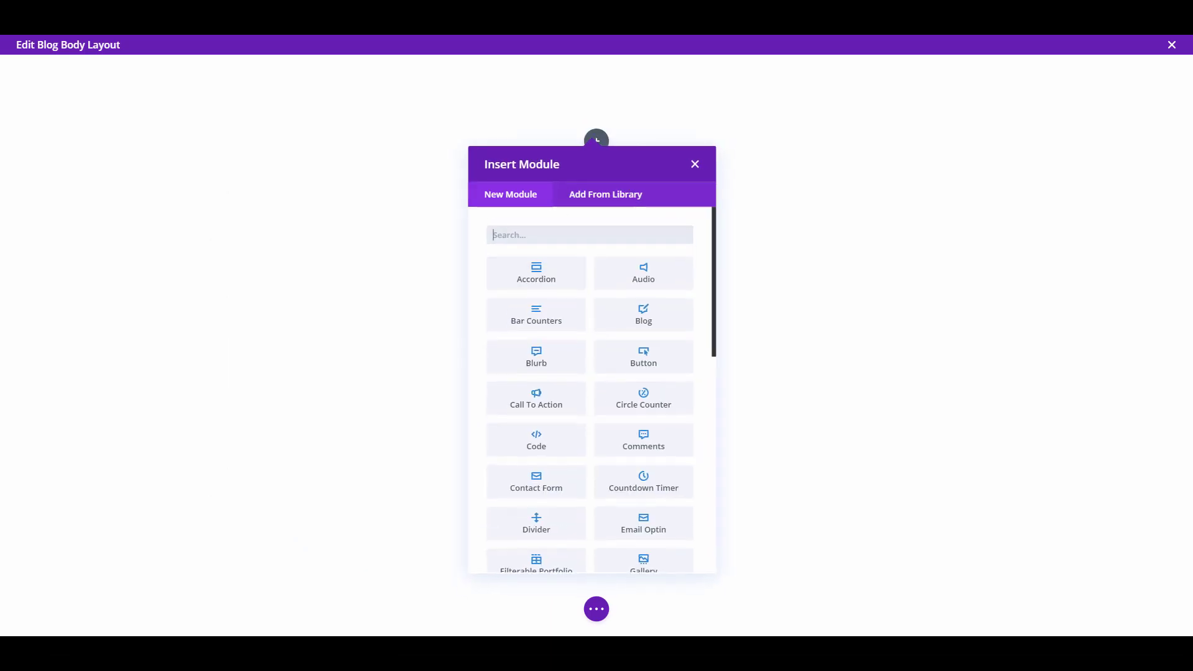
{"action": "type", "text": "blo"}
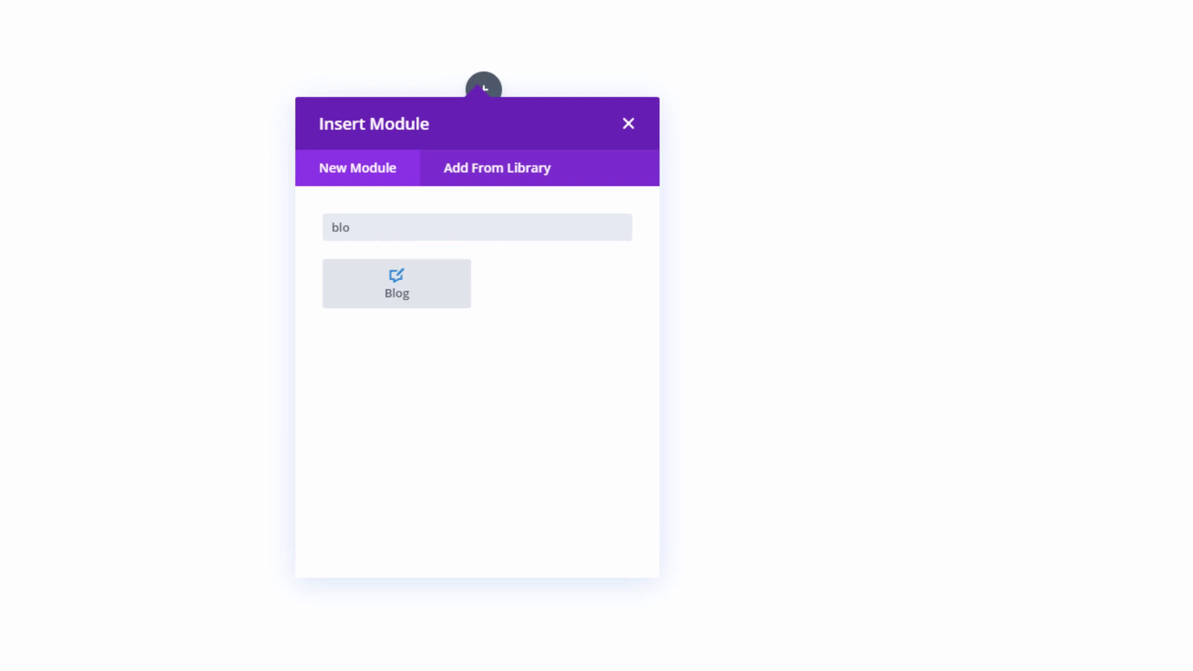
{"action": "left_click", "coordinate": [396, 283]}
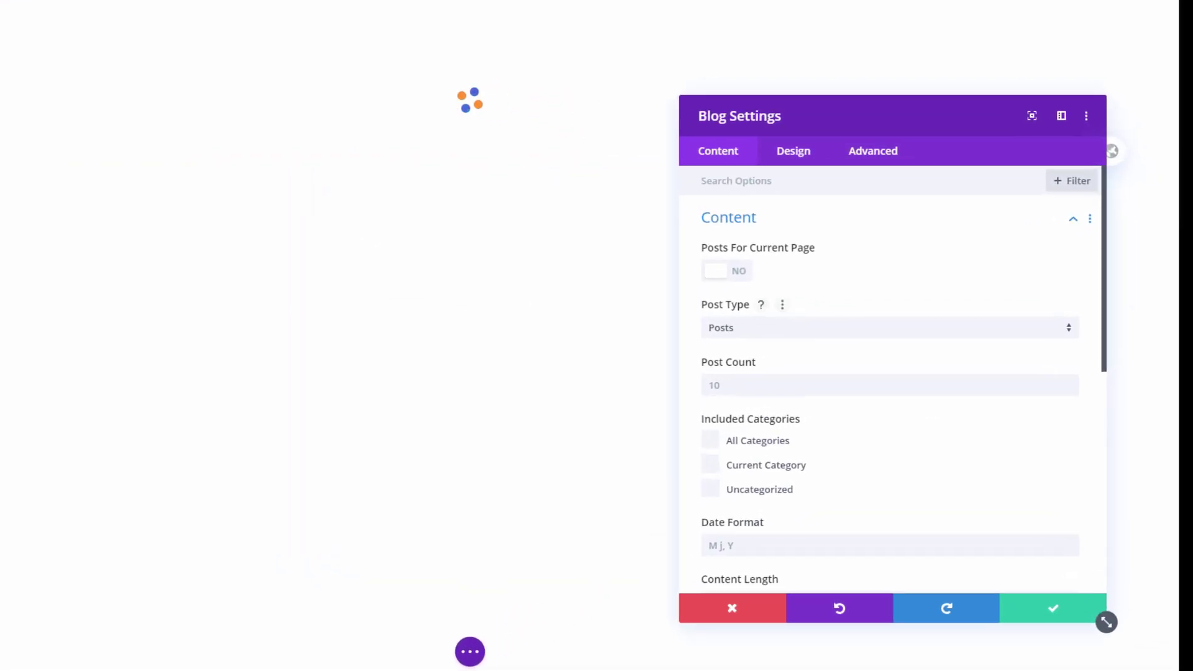
Step: Set the Blog module's post count to 3 and include All Categories
{"action": "left_click", "coordinate": [919, 332]}
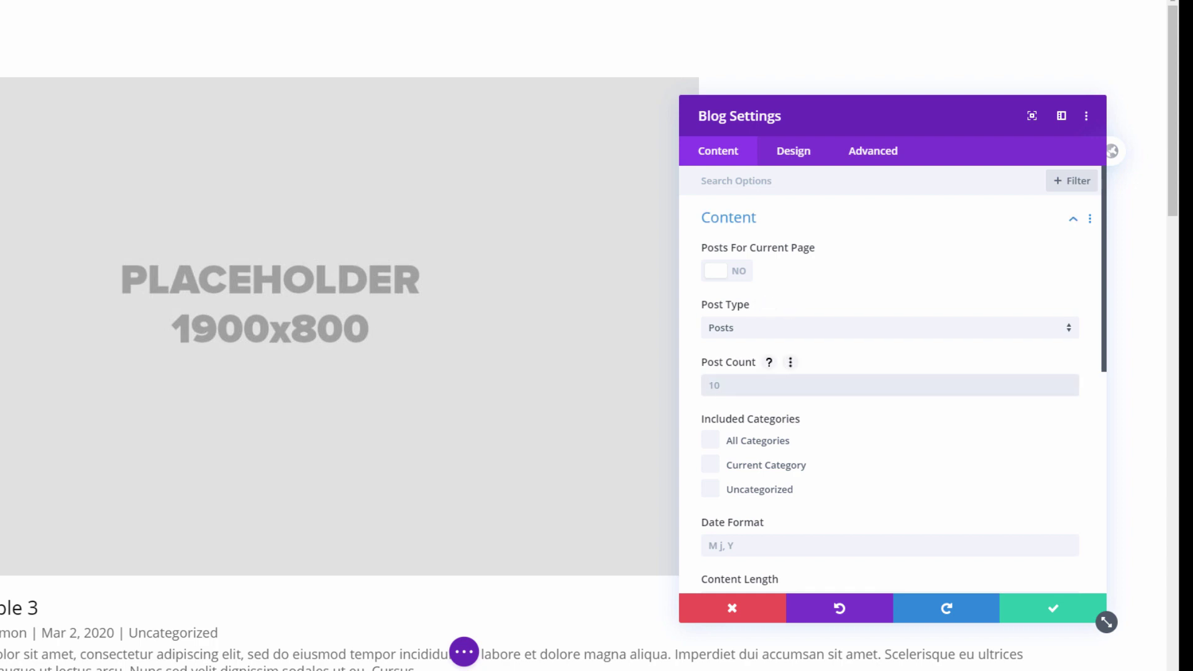
{"action": "type", "text": "3"}
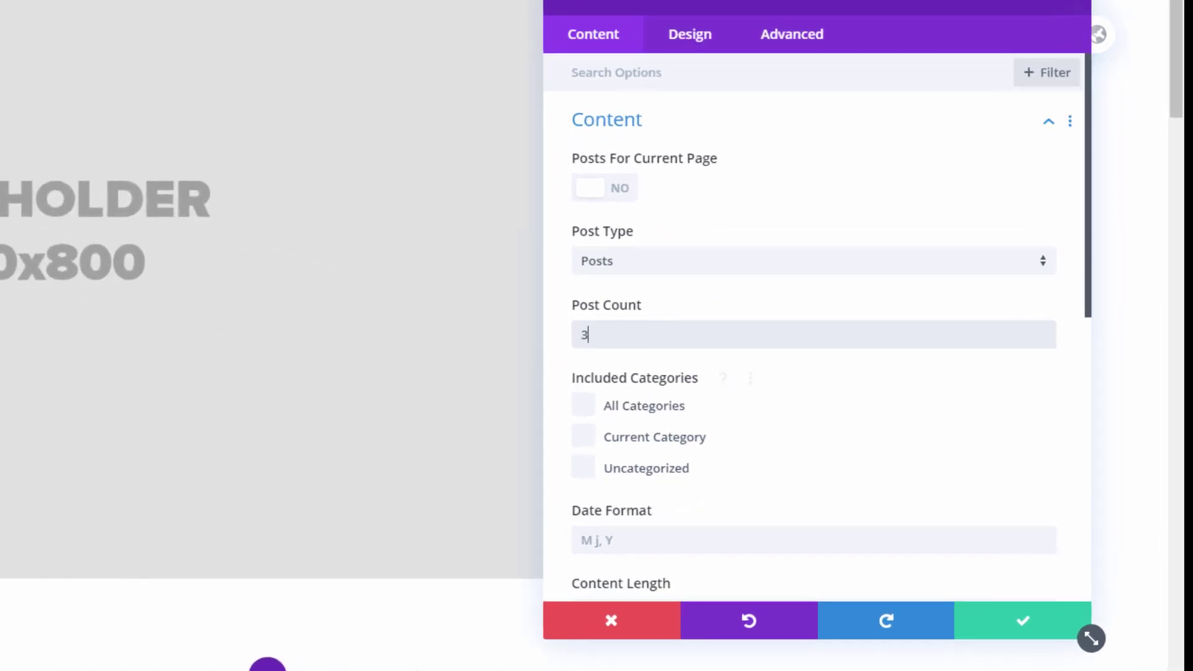
{"action": "left_click", "coordinate": [583, 405]}
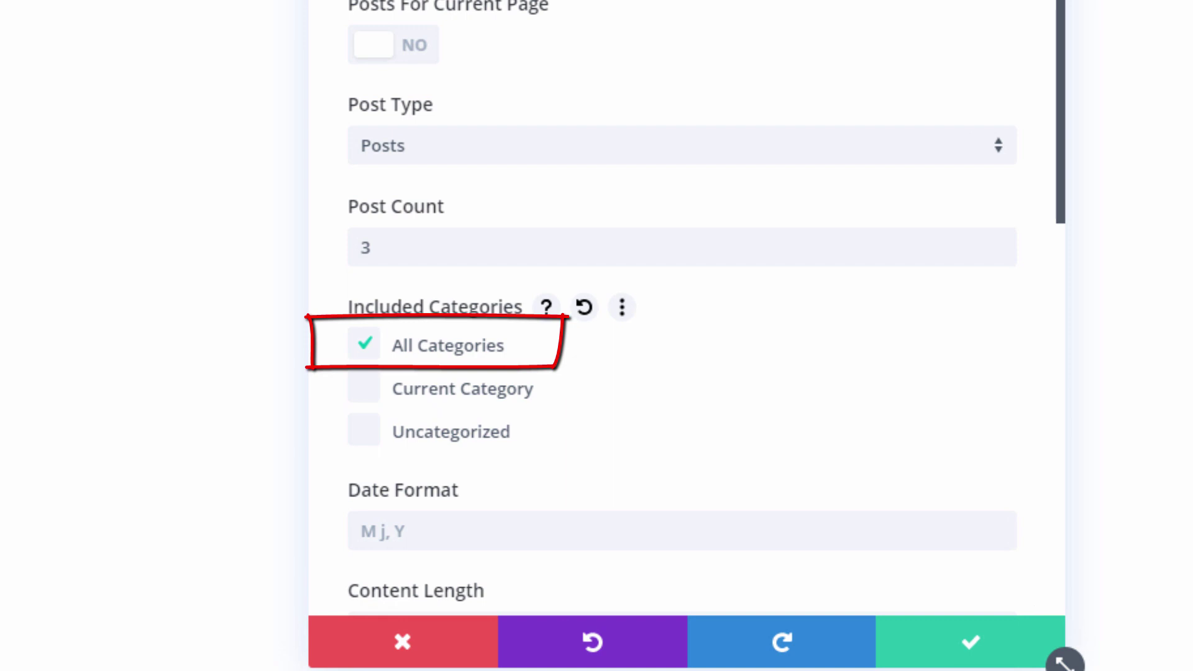
Step: Examine the Blog module's remaining content options and its Elements display toggles
{"action": "scroll", "coordinate": [683, 336], "scroll_direction": "down", "scroll_amount": 7}
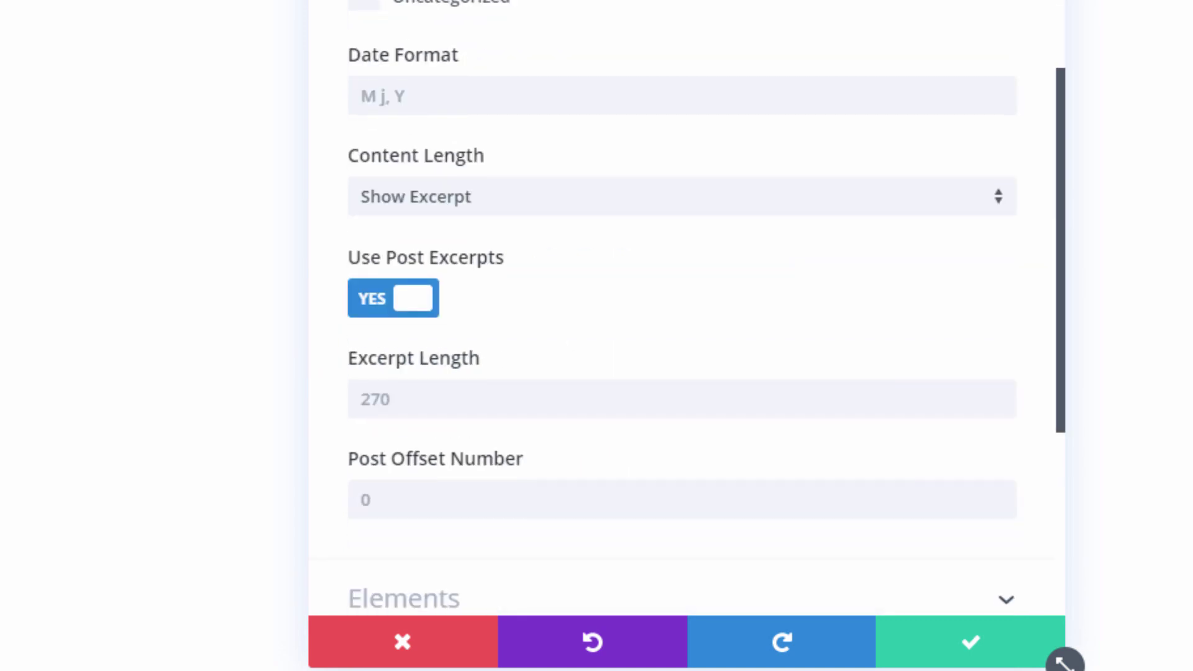
{"action": "scroll", "coordinate": [684, 336], "scroll_direction": "up", "scroll_amount": 4}
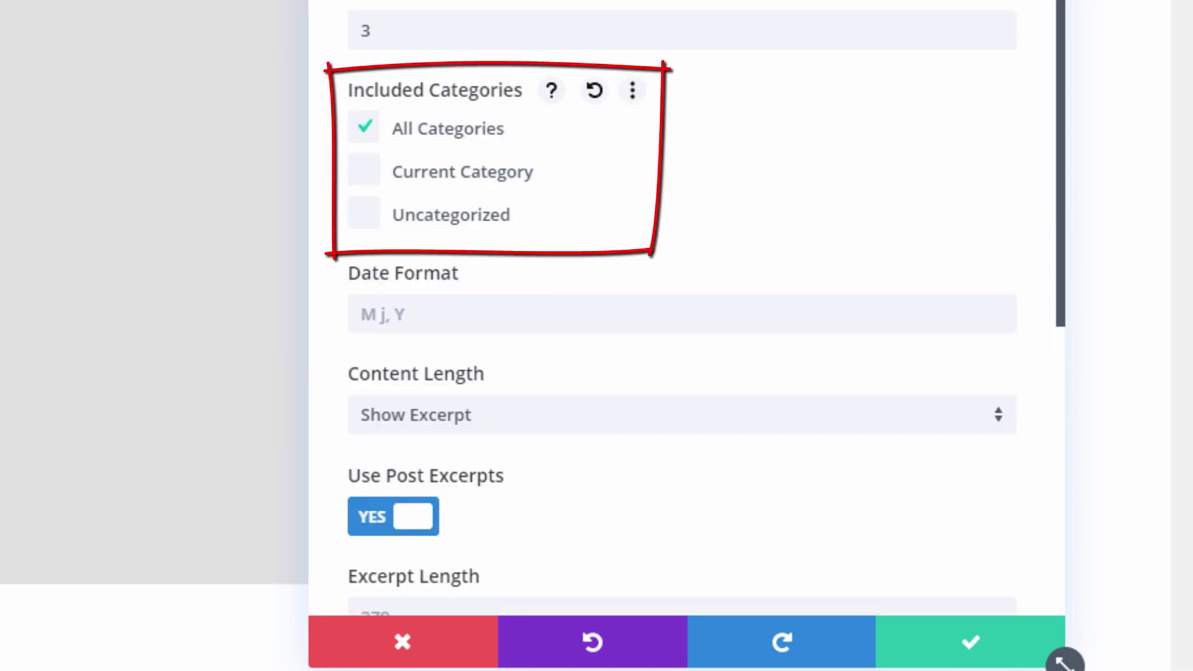
{"action": "scroll", "coordinate": [684, 336], "scroll_direction": "down", "scroll_amount": 4}
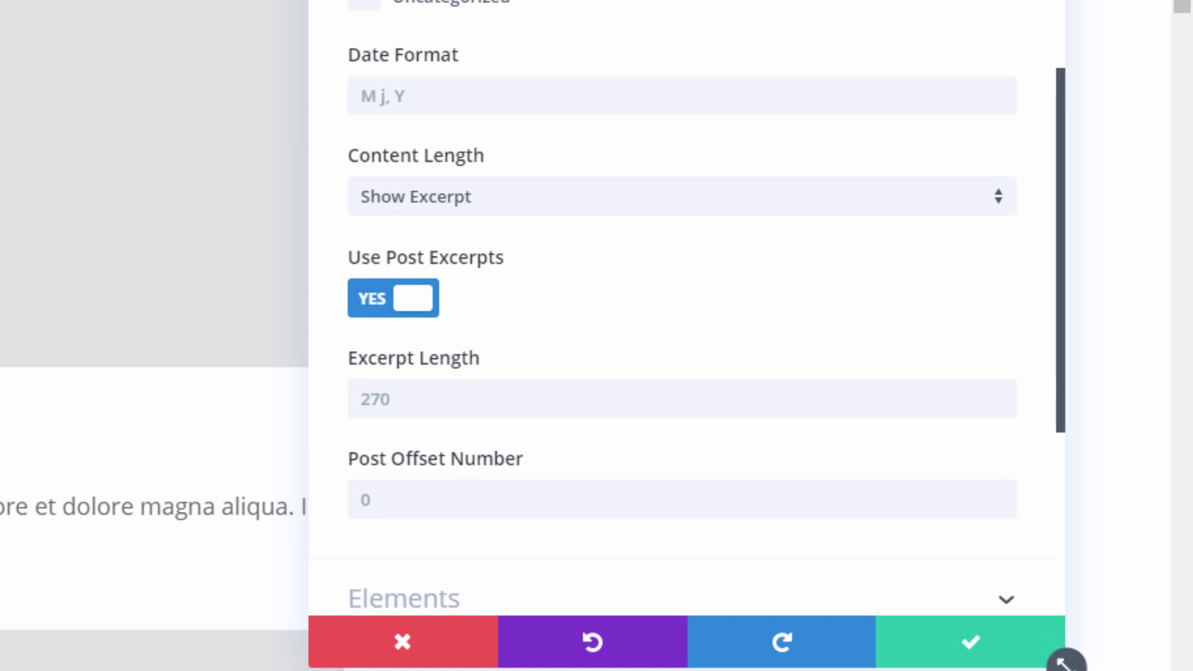
{"action": "scroll", "coordinate": [1059, 659], "scroll_direction": "down", "scroll_amount": 3}
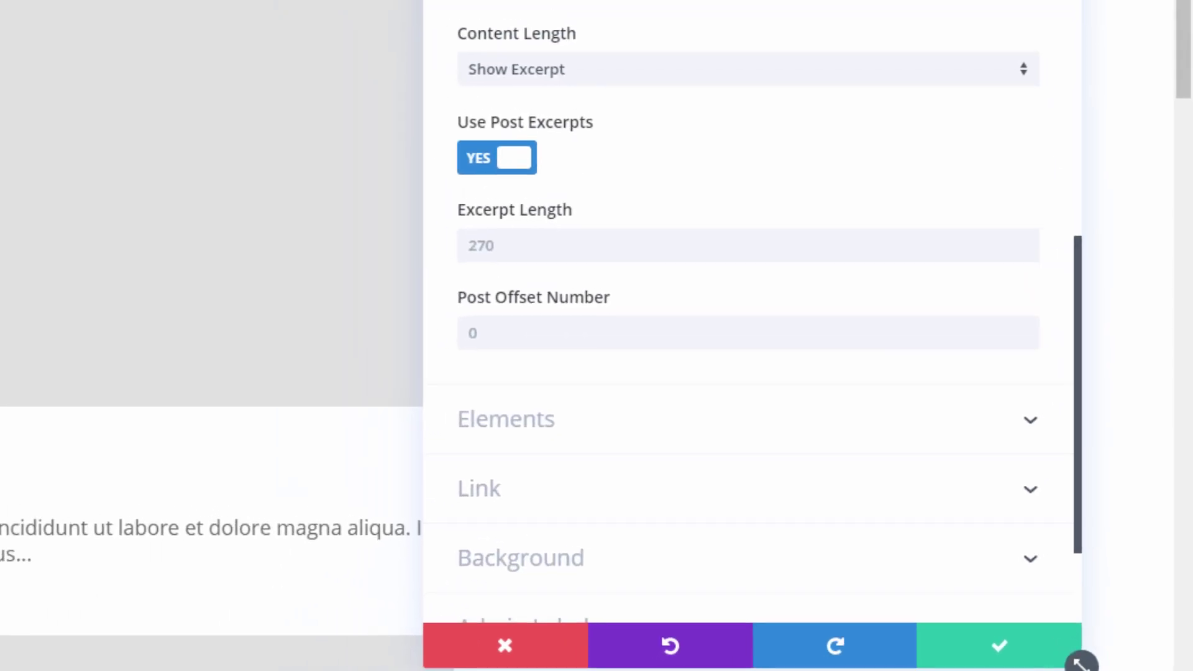
{"action": "left_click", "coordinate": [505, 419]}
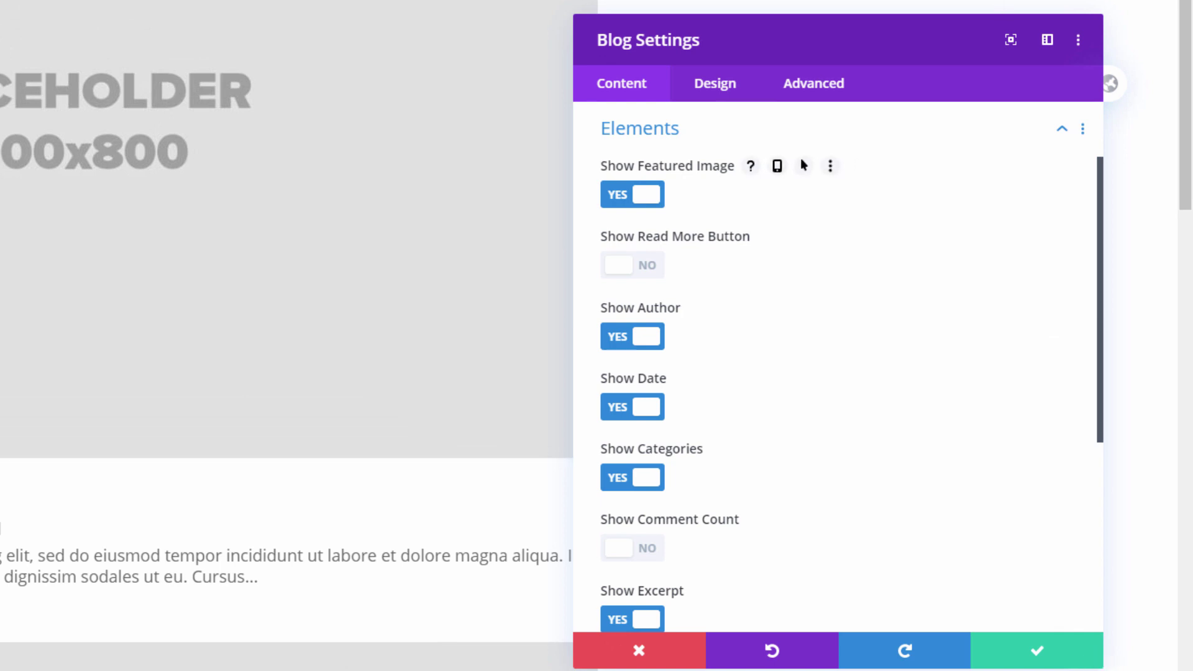
{"action": "scroll", "coordinate": [833, 373], "scroll_direction": "down", "scroll_amount": 3}
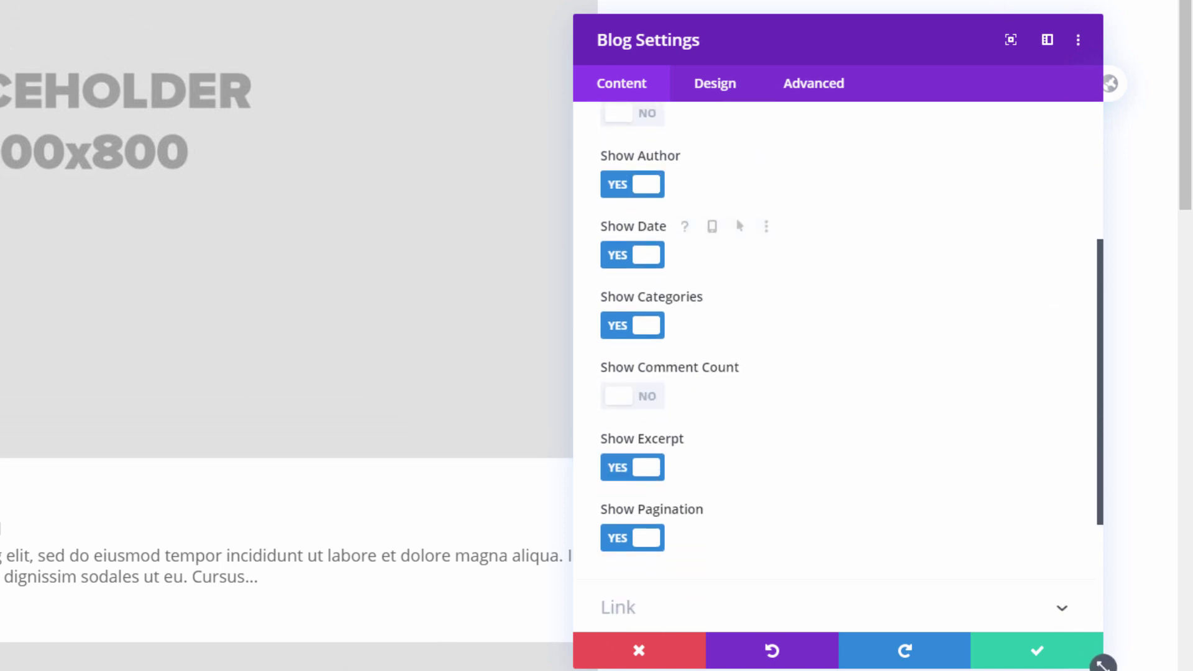
{"action": "scroll", "coordinate": [837, 367], "scroll_direction": "up", "scroll_amount": 4}
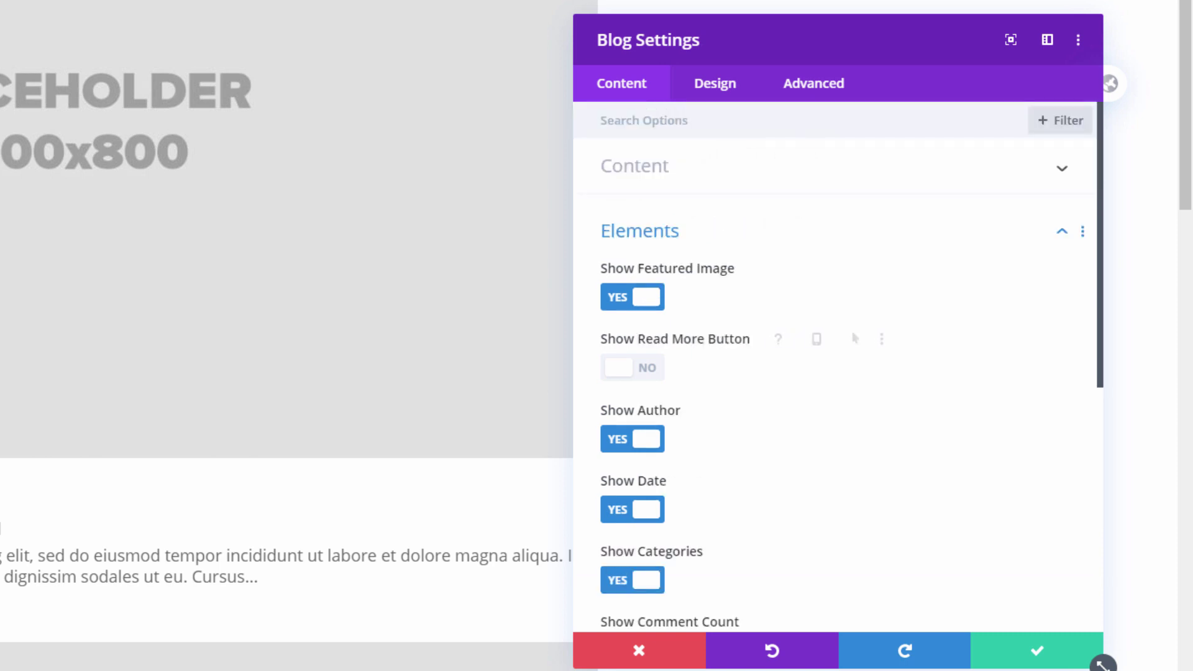
Step: Change the Blog module's layout to Grid and save the module settings
{"action": "left_click", "coordinate": [715, 83]}
{"action": "left_click", "coordinate": [629, 166]}
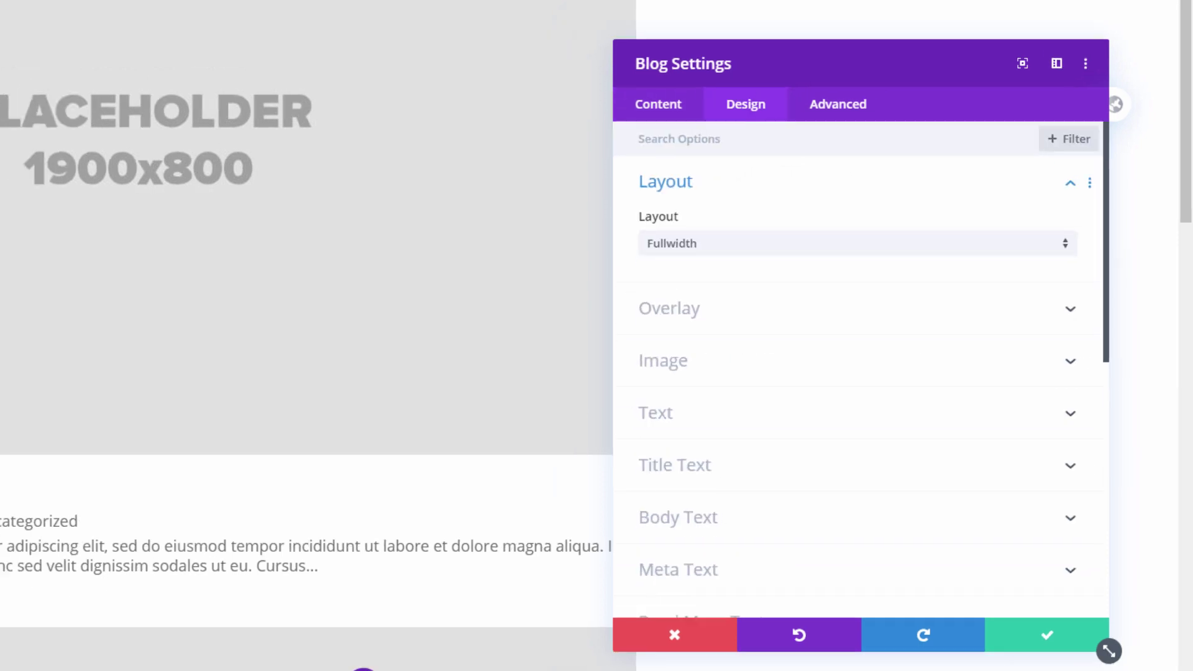
{"action": "left_click", "coordinate": [836, 231]}
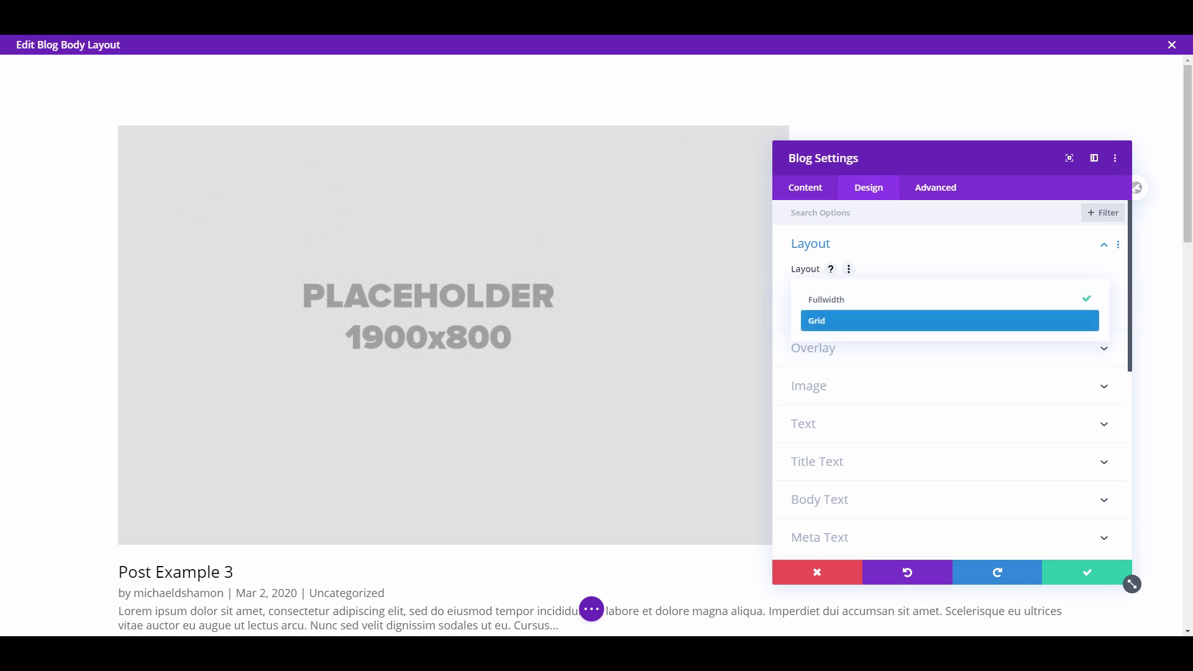
{"action": "left_click", "coordinate": [816, 321]}
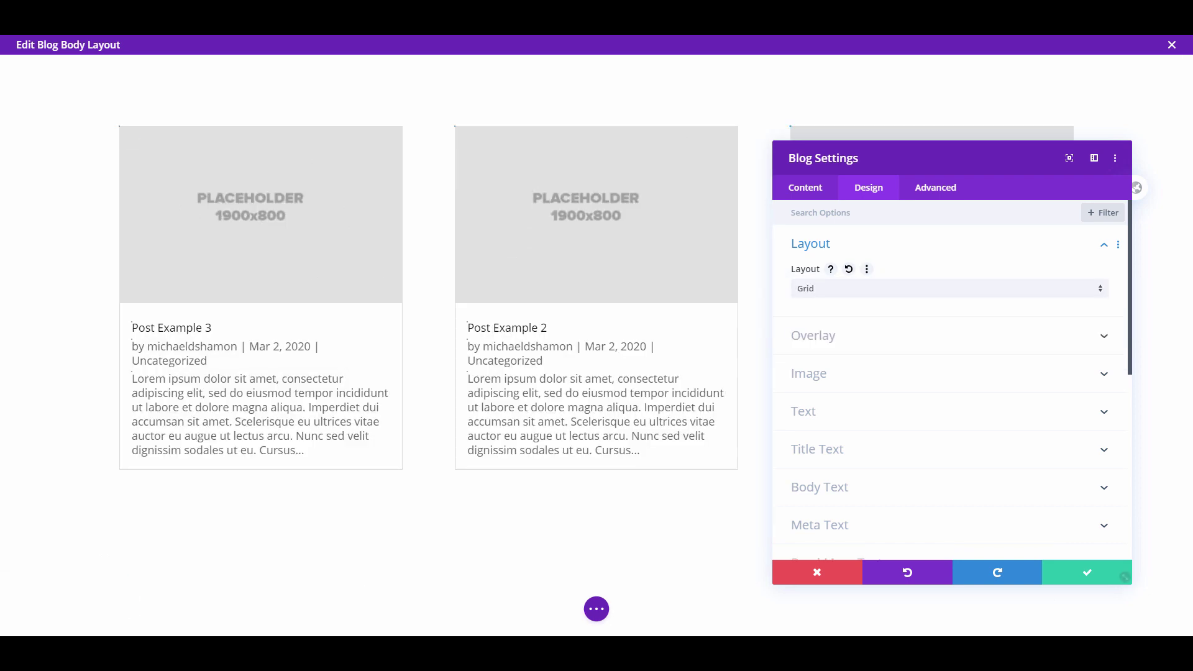
{"action": "left_click_drag", "start_coordinate": [1071, 301], "coordinate": [863, 150]}
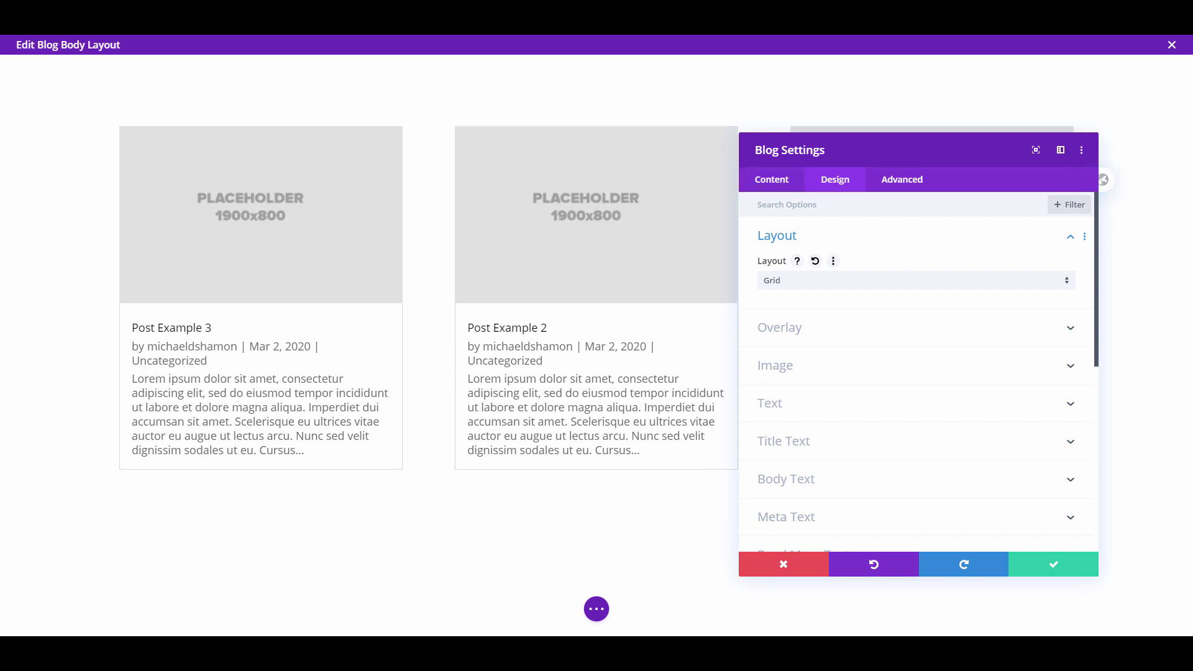
{"action": "left_click", "coordinate": [1092, 569]}
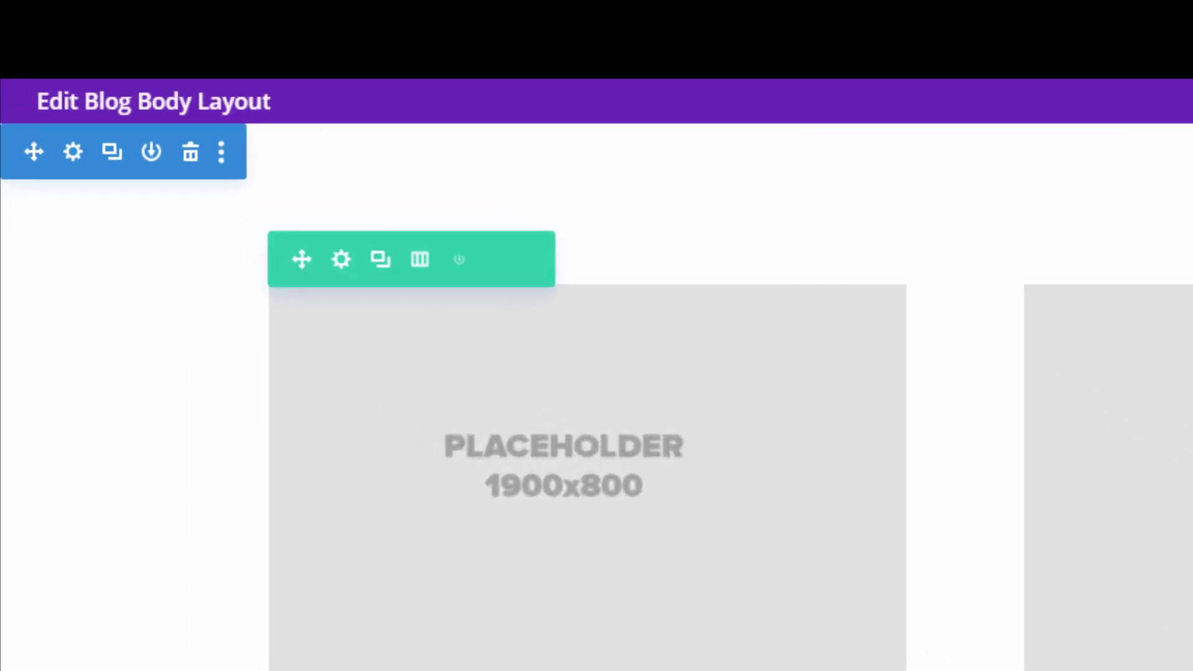
Step: Open the sizing options in the design settings of the row containing the Blog module
{"action": "left_click", "coordinate": [227, 173]}
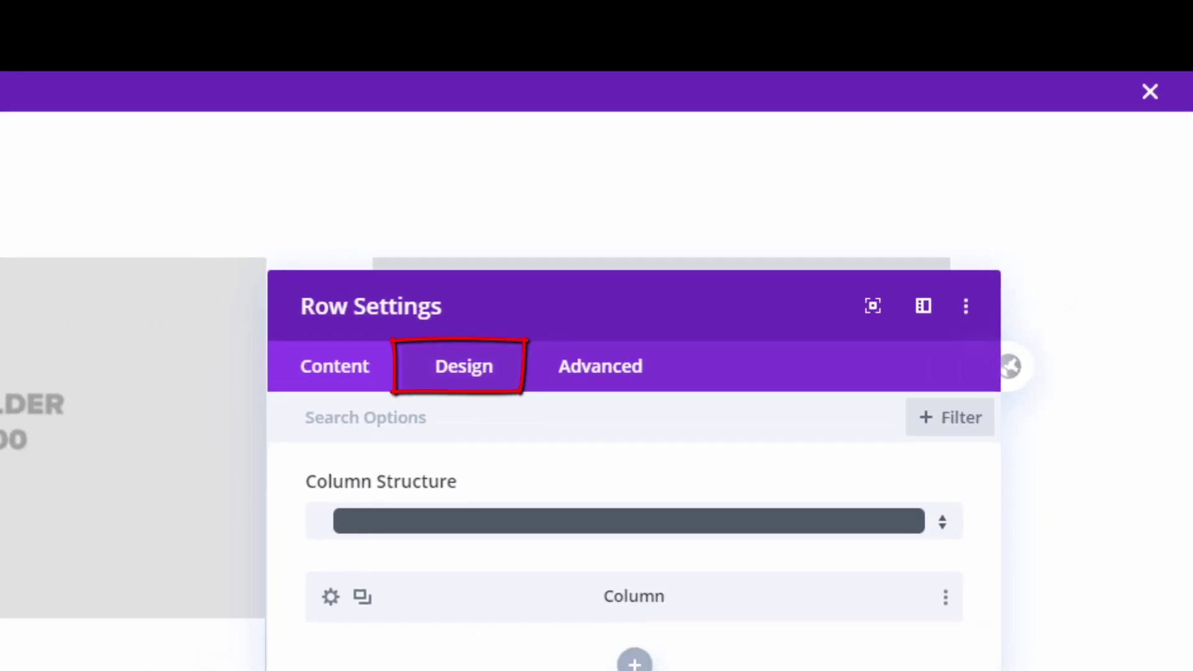
{"action": "left_click", "coordinate": [835, 180]}
{"action": "left_click", "coordinate": [572, 410]}
{"action": "scroll", "coordinate": [780, 453], "scroll_direction": "down", "scroll_amount": 1}
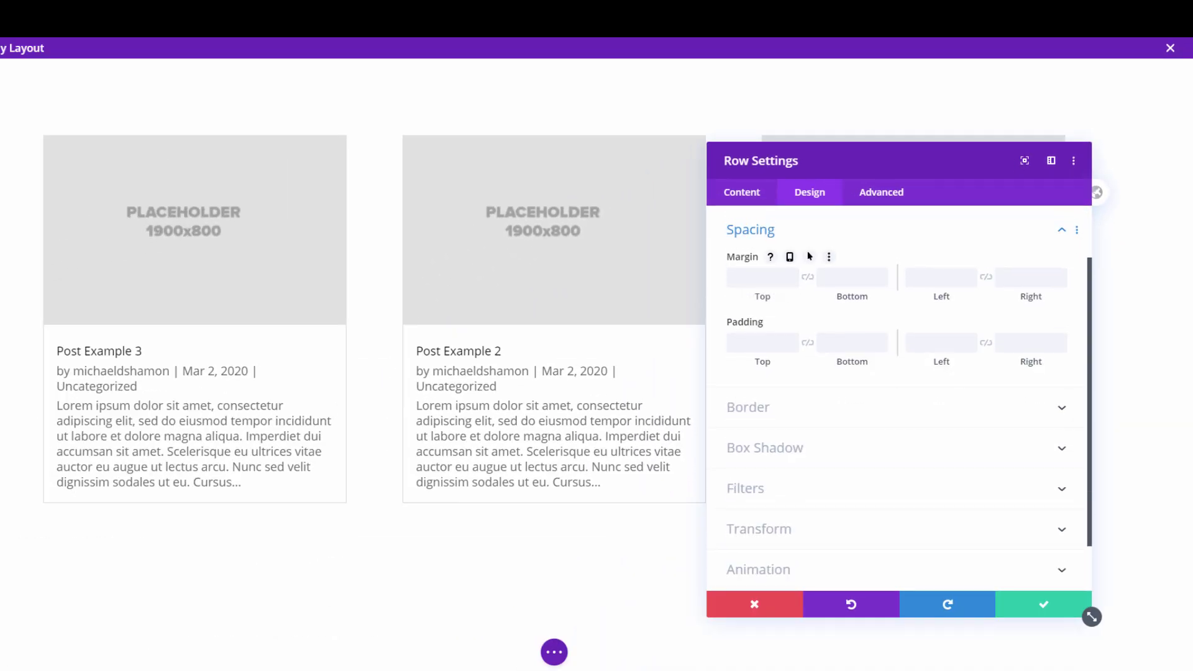
{"action": "scroll", "coordinate": [781, 453], "scroll_direction": "up", "scroll_amount": 1}
{"action": "left_click", "coordinate": [743, 252]}
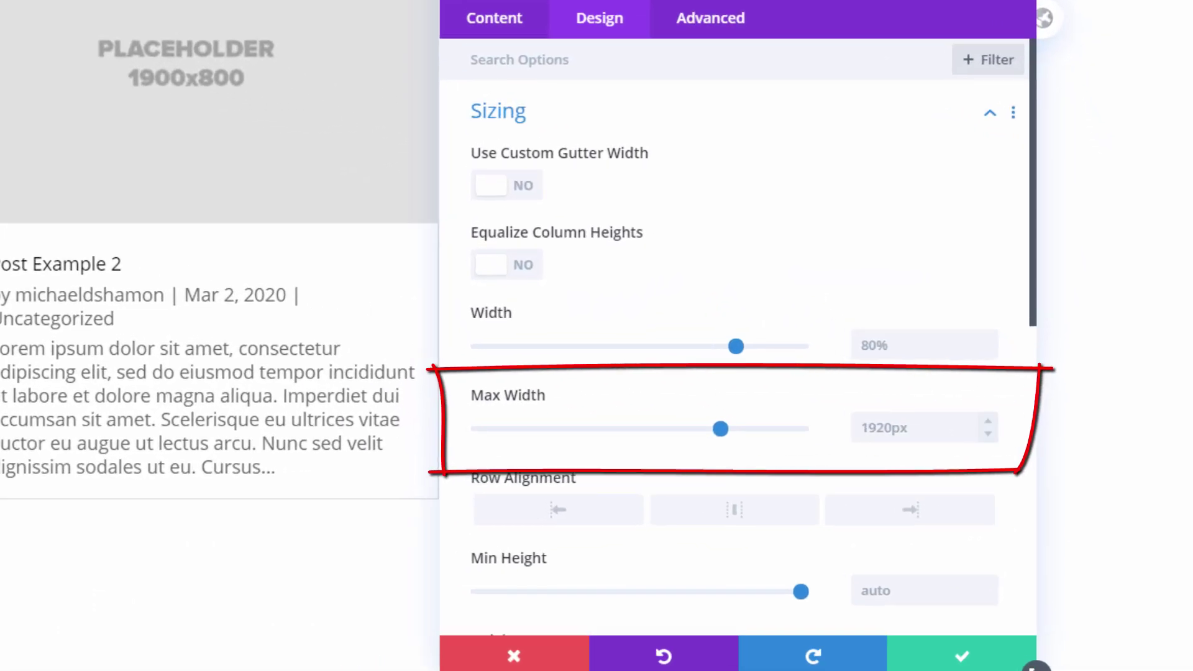
{"action": "left_click", "coordinate": [973, 427]}
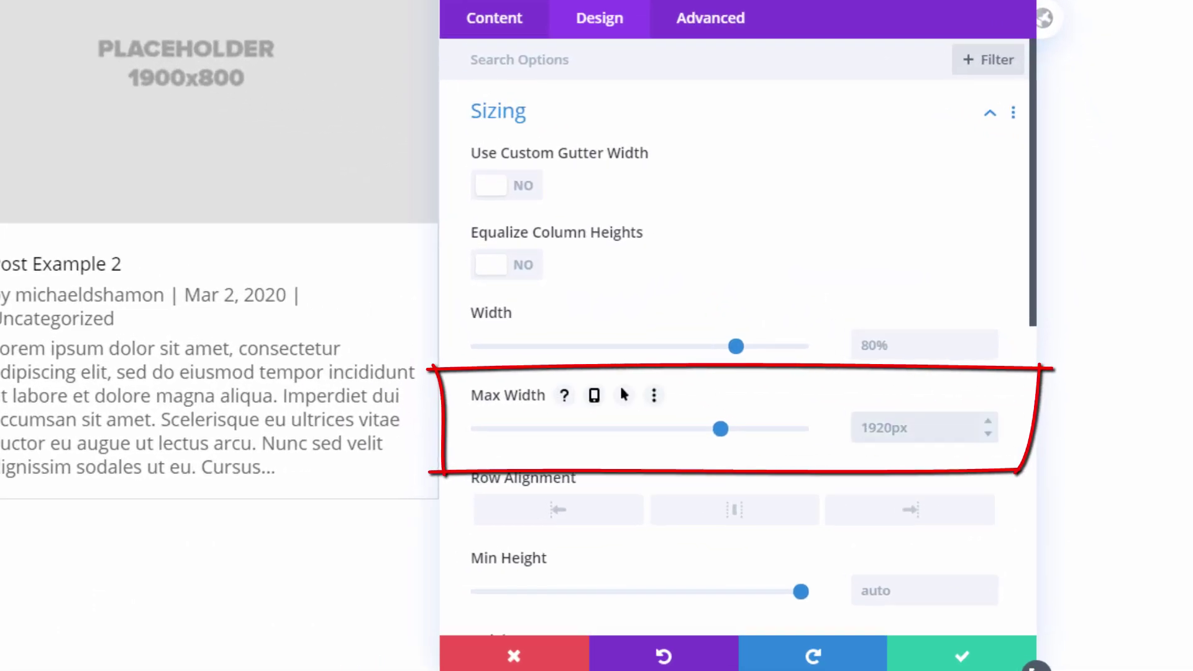
{"action": "type", "text": "18p08"}
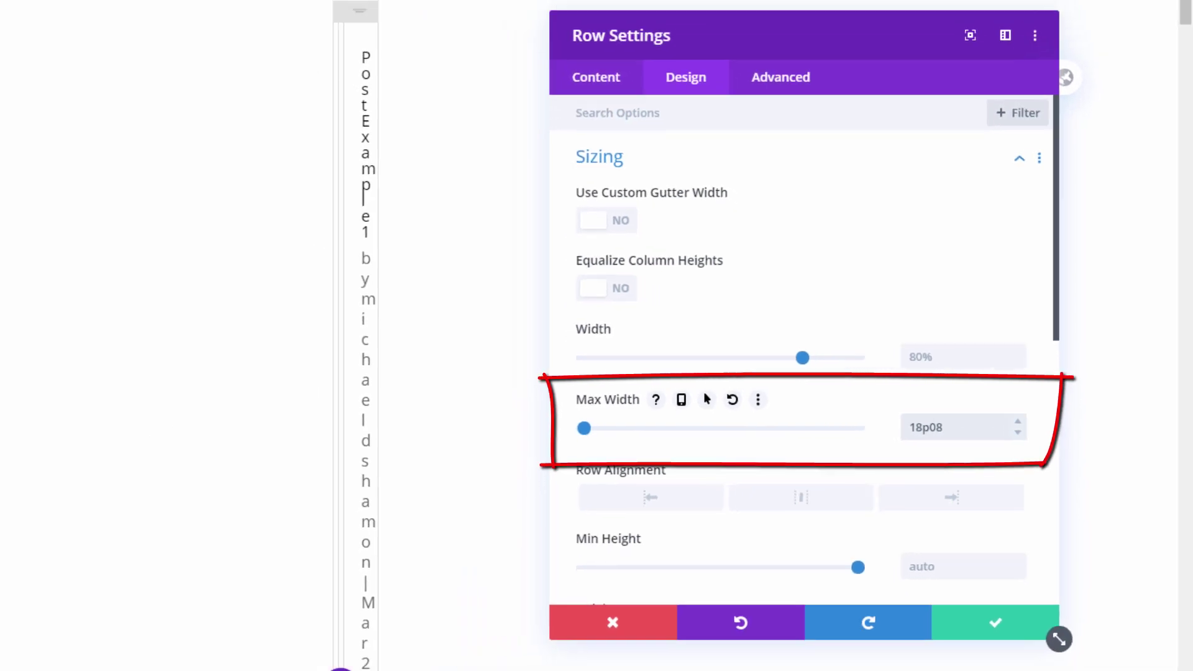
{"action": "key", "text": "BackSpace"}
{"action": "key", "text": "BackSpace"}
{"action": "key", "text": "BackSpace"}
{"action": "key", "text": "BackSpace"}
{"action": "key", "text": "BackSpace"}
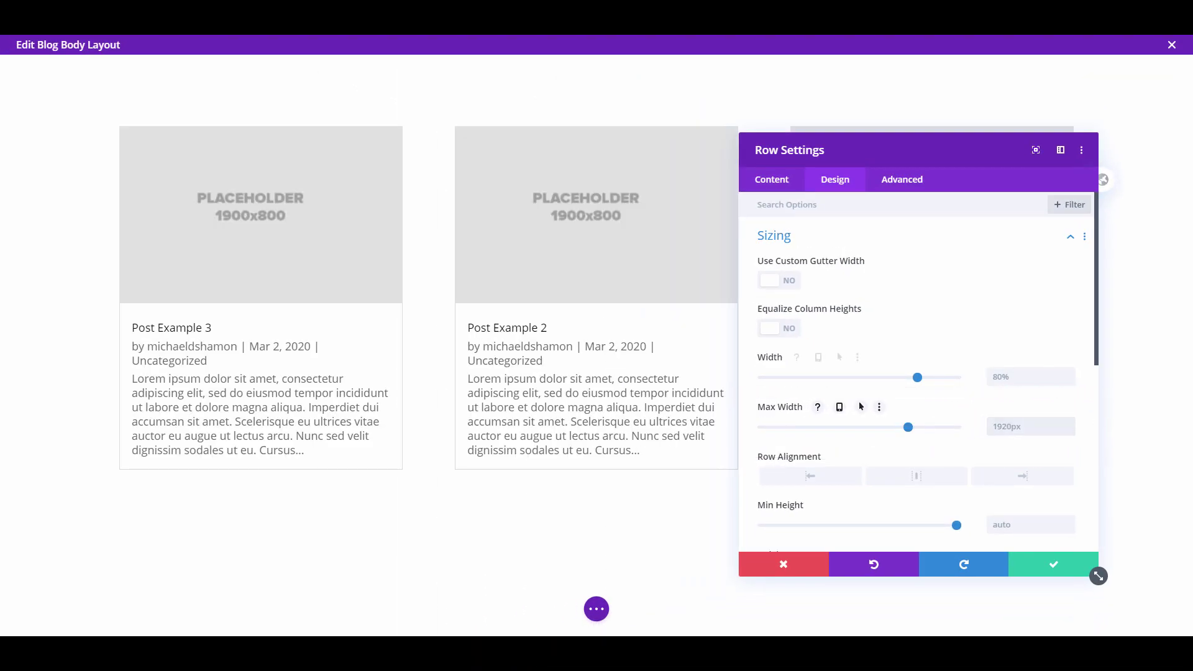
Step: Widen the row, trying a width of 96% and settling on a slightly smaller one
{"action": "left_click_drag", "start_coordinate": [917, 377], "coordinate": [948, 377]}
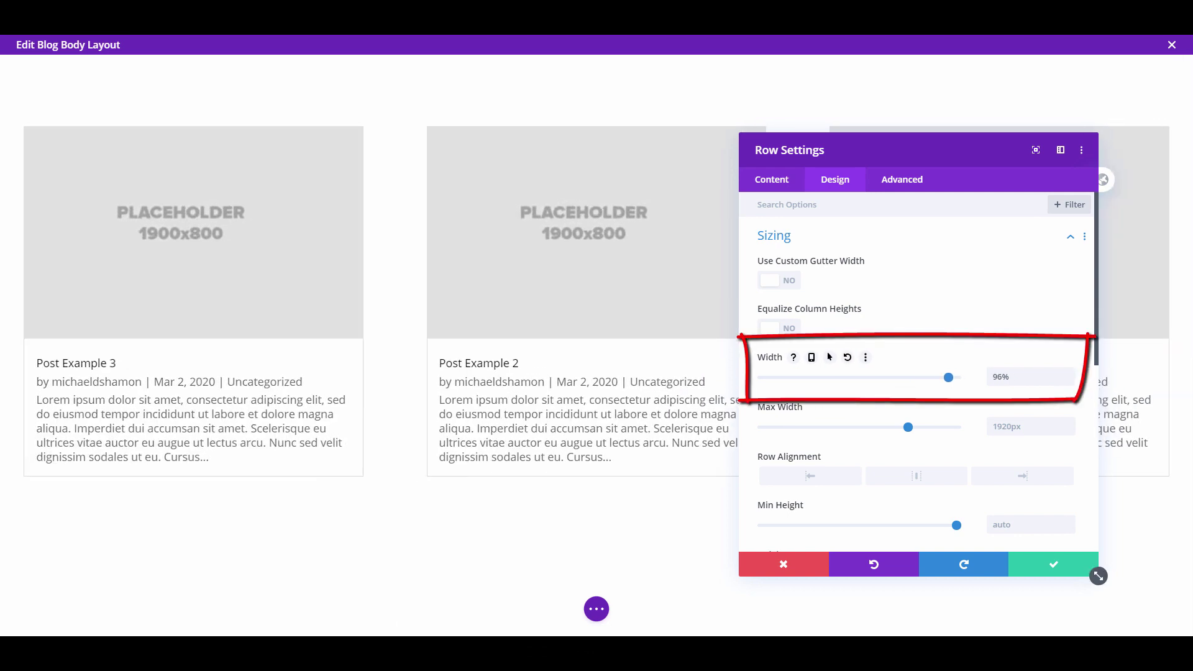
{"action": "left_click_drag", "start_coordinate": [948, 378], "coordinate": [936, 377]}
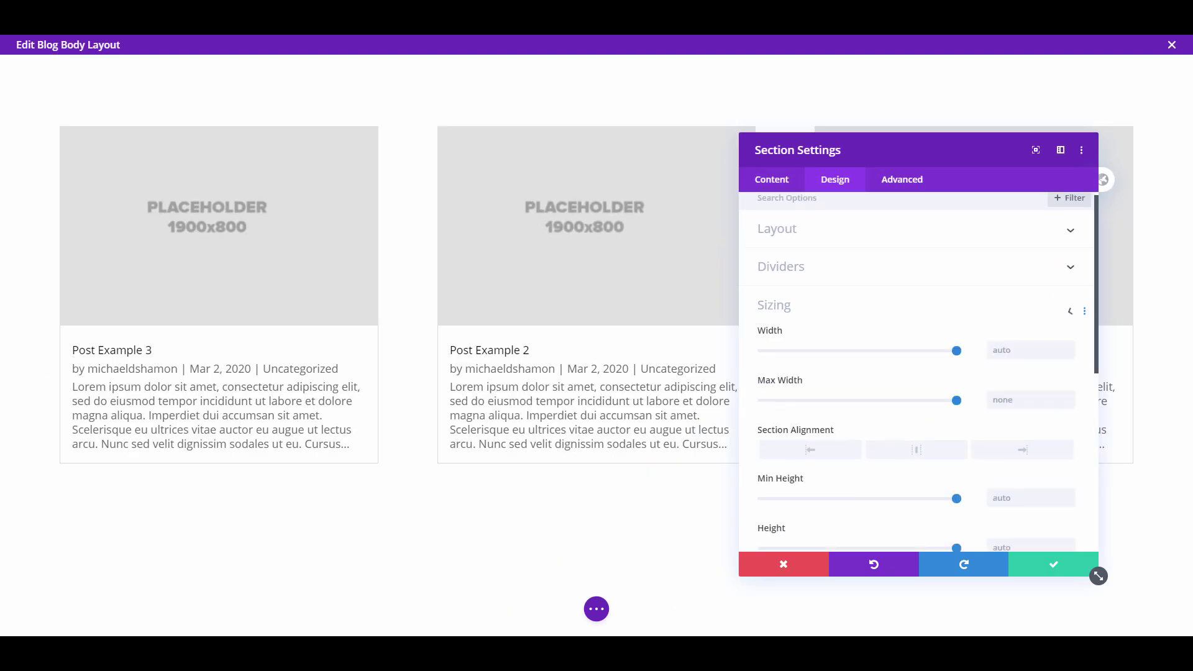
Step: Give the Blog module's row a custom gutter width of 2 and turn on equal column heights
{"action": "left_click", "coordinate": [994, 304]}
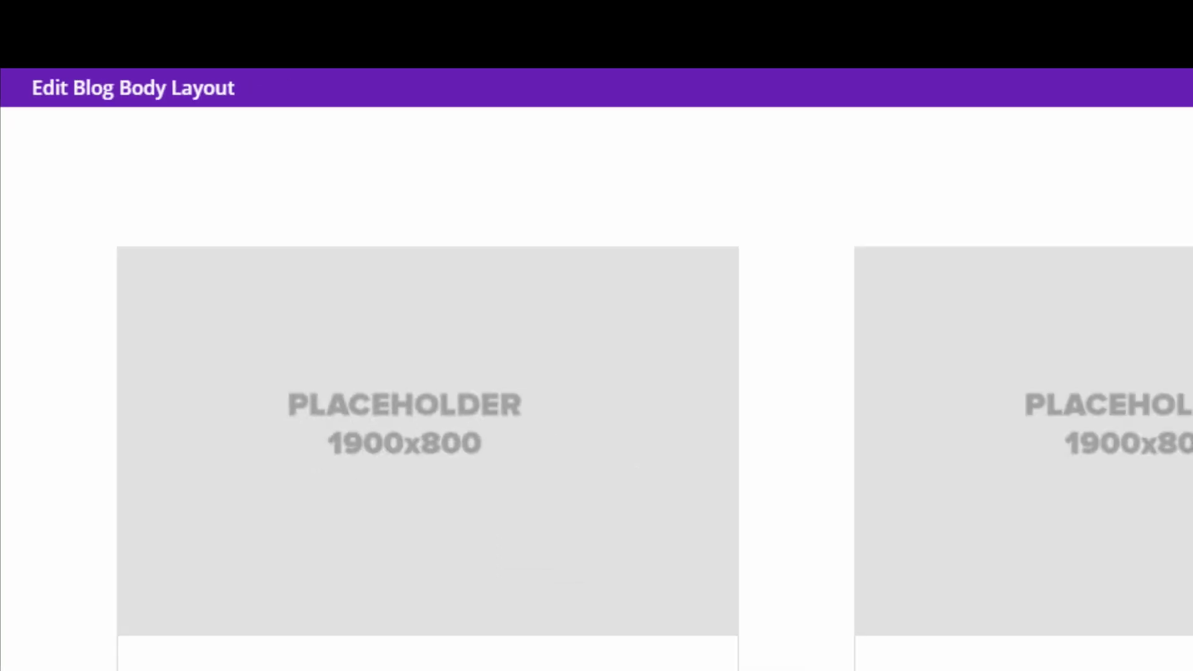
{"action": "left_click", "coordinate": [834, 179]}
{"action": "left_click", "coordinate": [774, 235]}
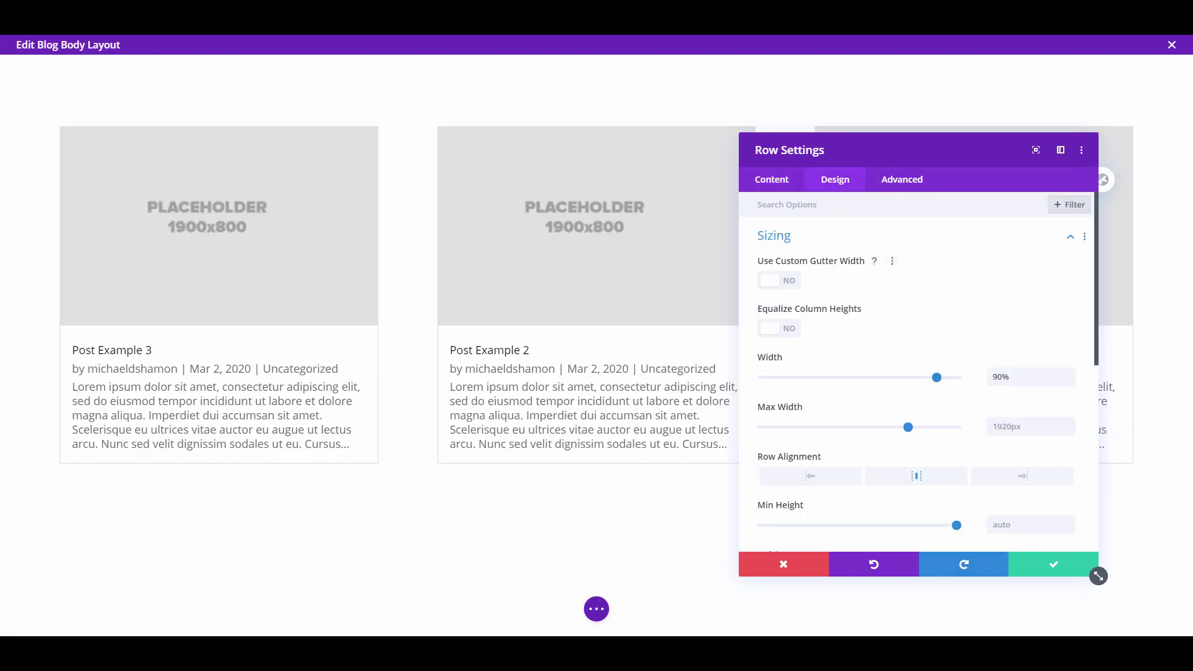
{"action": "left_click", "coordinate": [779, 281]}
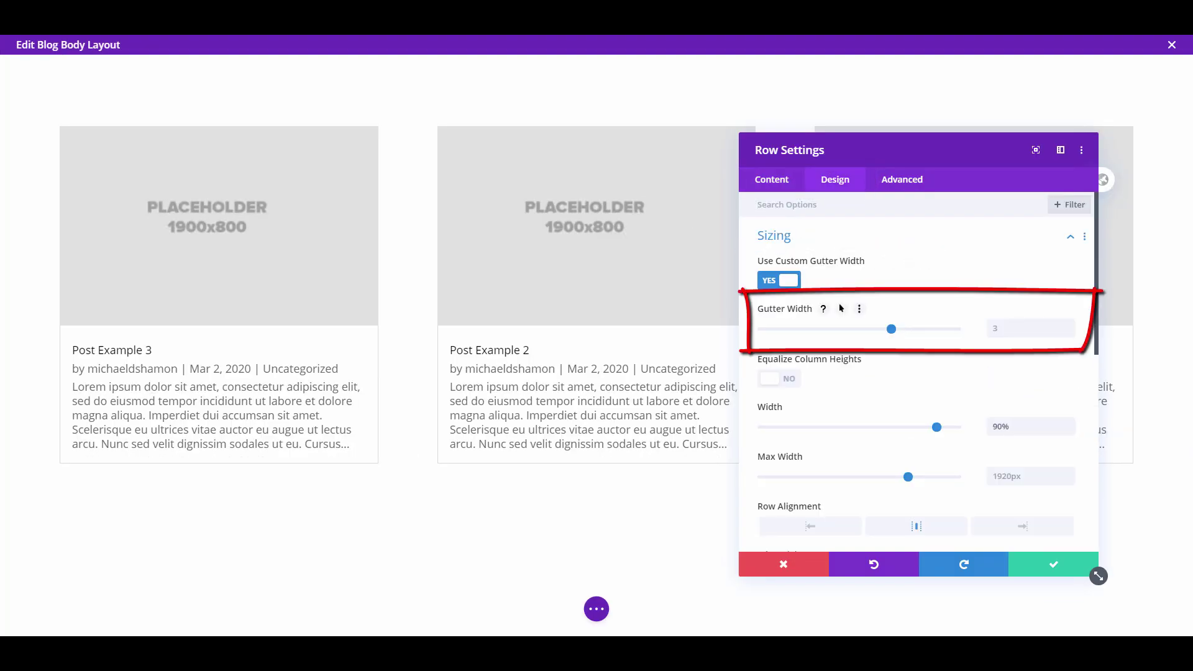
{"action": "left_click_drag", "start_coordinate": [891, 329], "coordinate": [826, 329]}
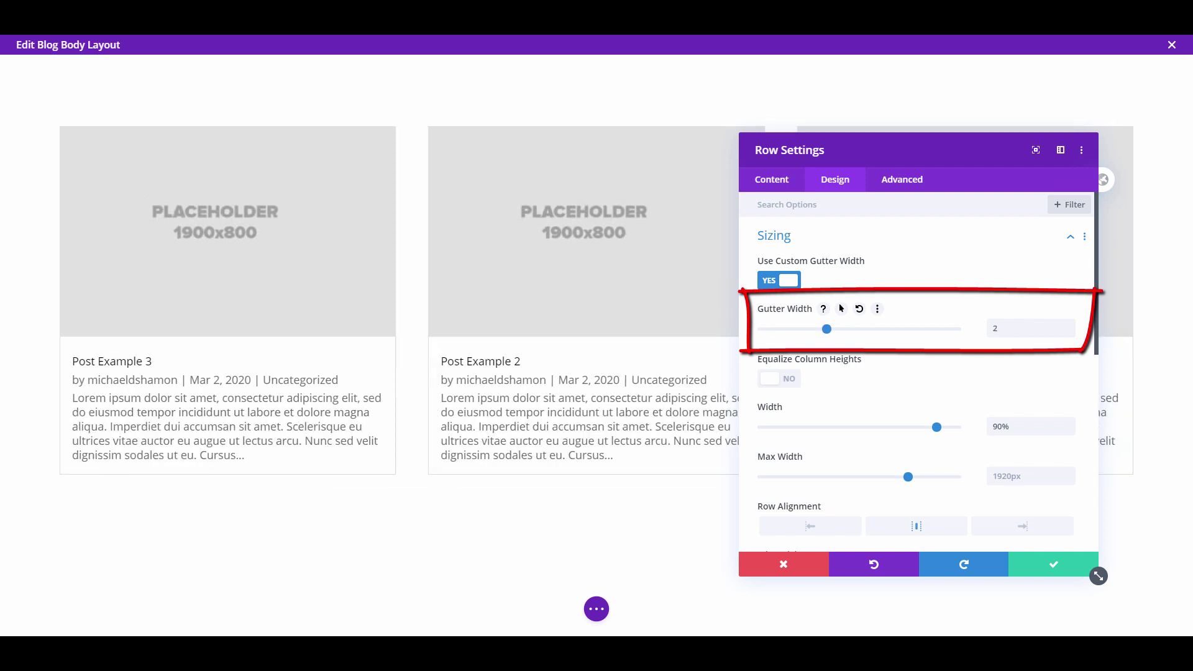
{"action": "left_click", "coordinate": [779, 378]}
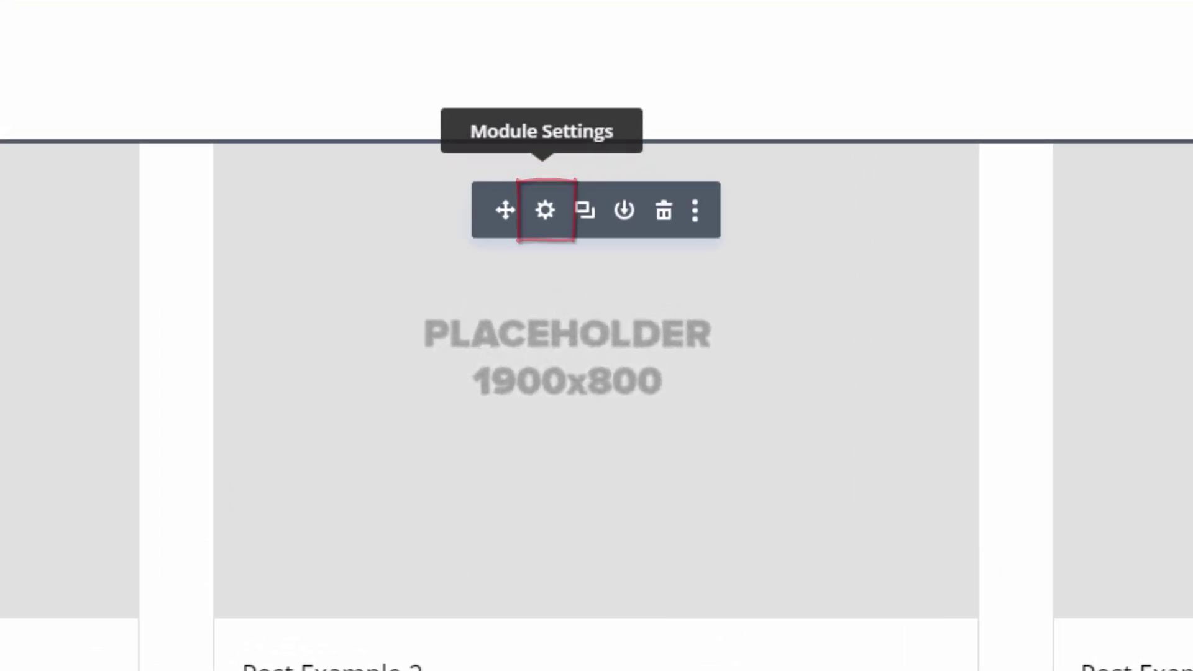
Step: Set the Blog module's title font weight, trying Ultra Bold and settling on Bold
{"action": "left_click", "coordinate": [545, 210]}
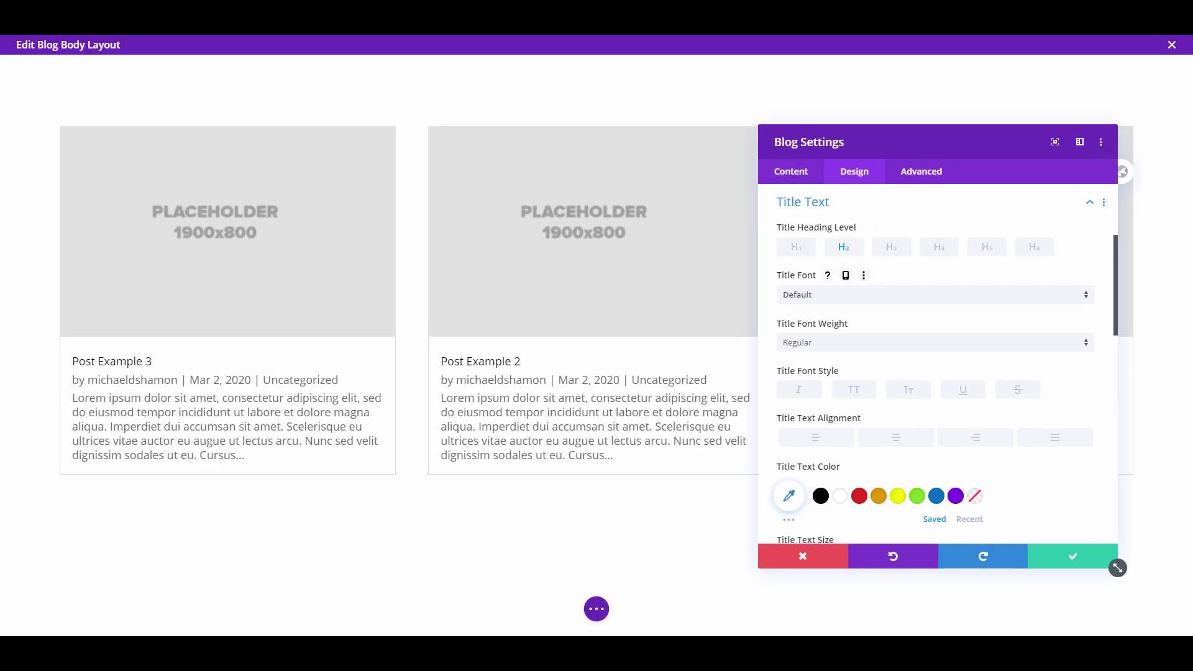
{"action": "left_click", "coordinate": [935, 342]}
{"action": "left_click", "coordinate": [934, 438]}
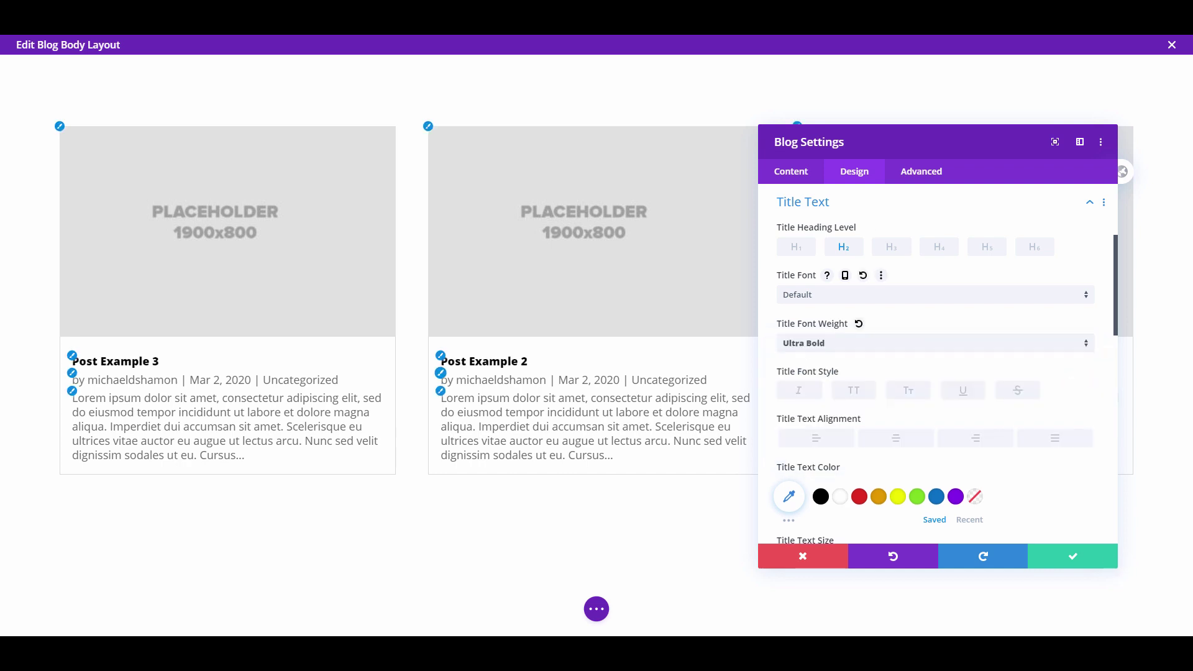
{"action": "left_click", "coordinate": [934, 343]}
{"action": "left_click", "coordinate": [808, 418]}
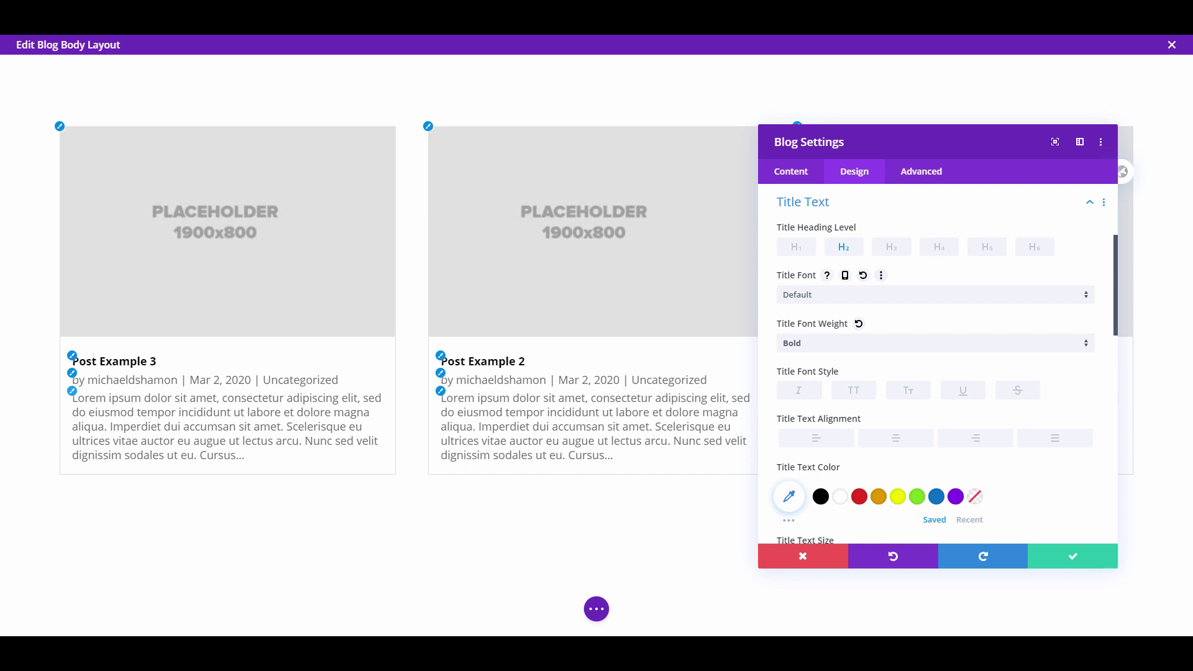
Step: Set the Blog module's body text line height to 1.5em and its text color to black
{"action": "scroll", "coordinate": [935, 373], "scroll_direction": "down", "scroll_amount": 10}
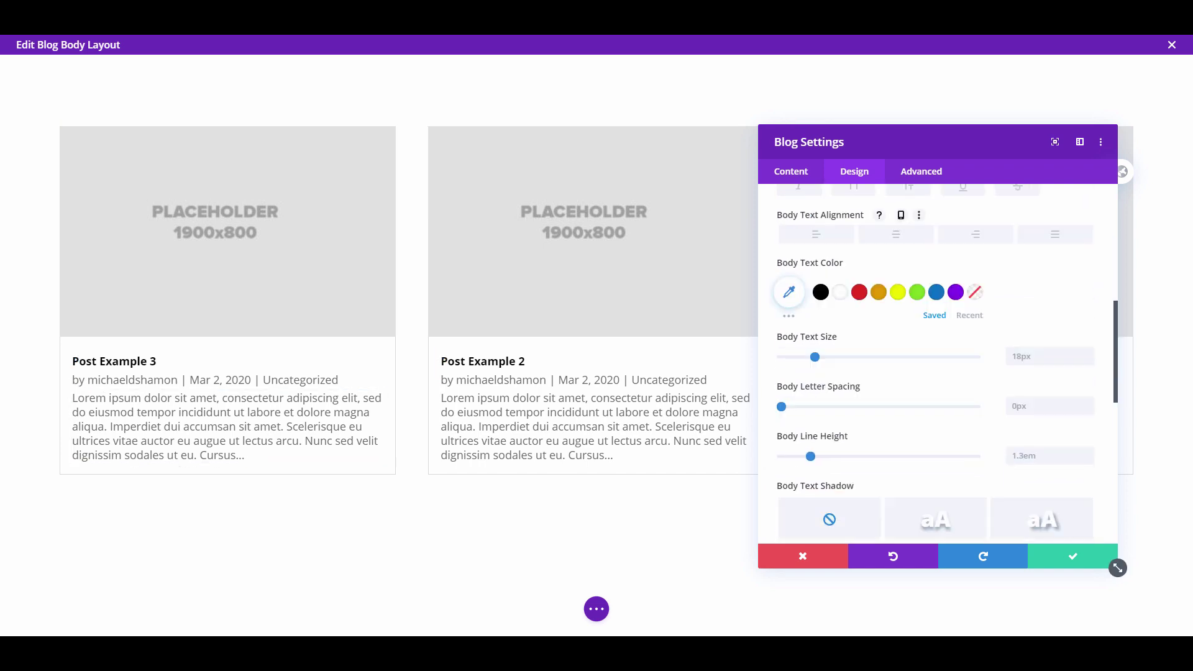
{"action": "scroll", "coordinate": [935, 364], "scroll_direction": "down", "scroll_amount": 2}
{"action": "mouse_move", "coordinate": [810, 340]}
{"action": "left_mouse_down"}
{"action": "mouse_move", "coordinate": [791, 340]}
{"action": "mouse_move", "coordinate": [829, 339]}
{"action": "left_mouse_up"}
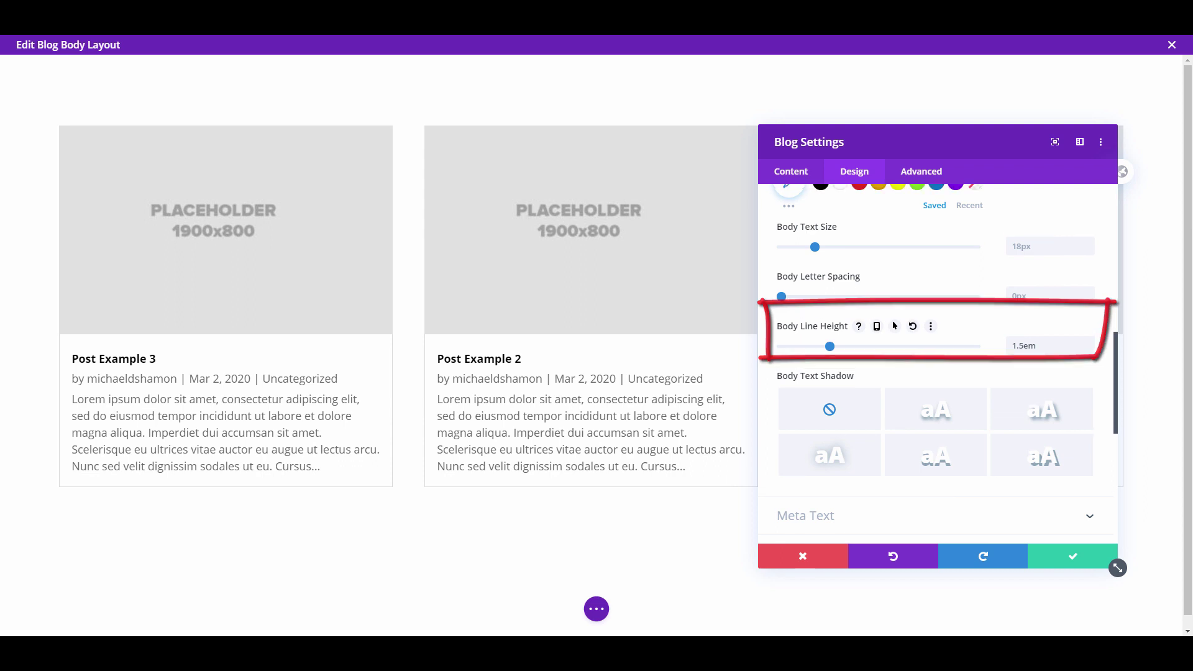
{"action": "scroll", "coordinate": [935, 341], "scroll_direction": "up", "scroll_amount": 2}
{"action": "scroll", "coordinate": [932, 323], "scroll_direction": "down", "scroll_amount": 2}
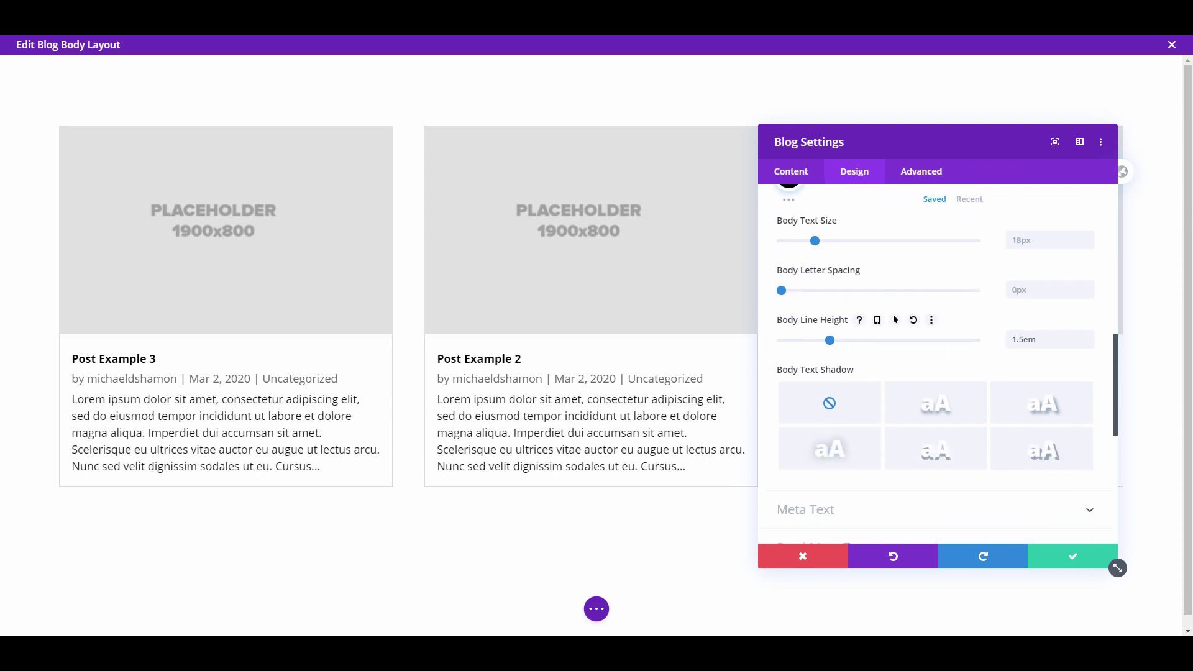
Step: Turn on the Read More button among the Blog module's content elements
{"action": "scroll", "coordinate": [932, 373], "scroll_direction": "down", "scroll_amount": 4}
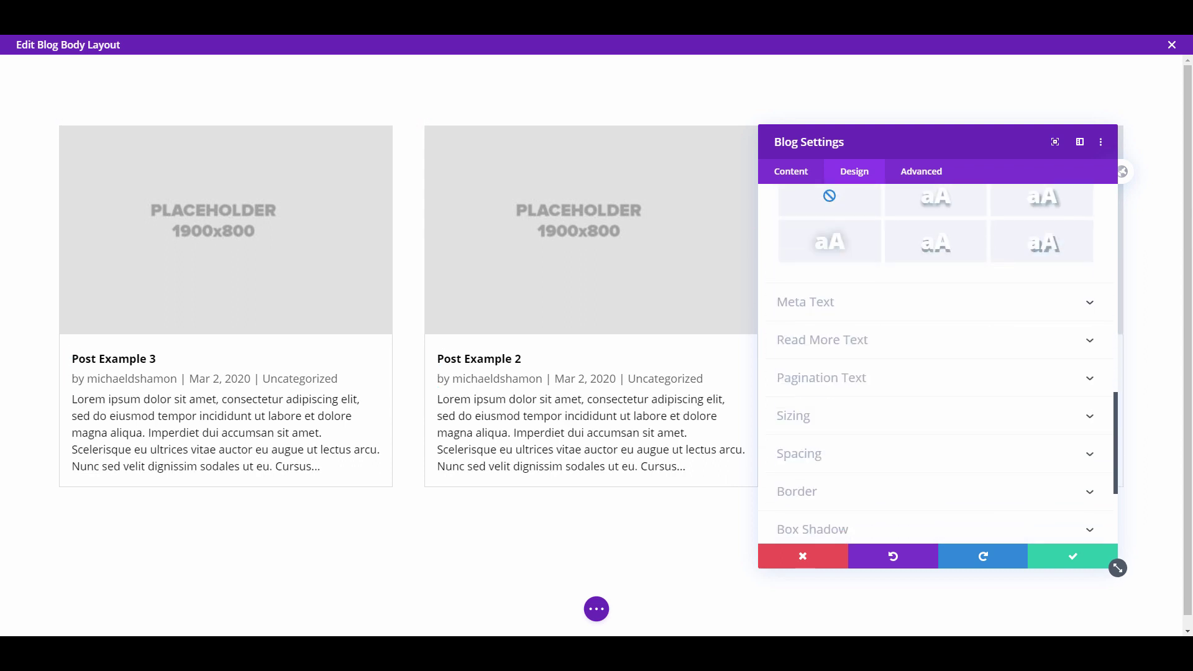
{"action": "left_click", "coordinate": [822, 340]}
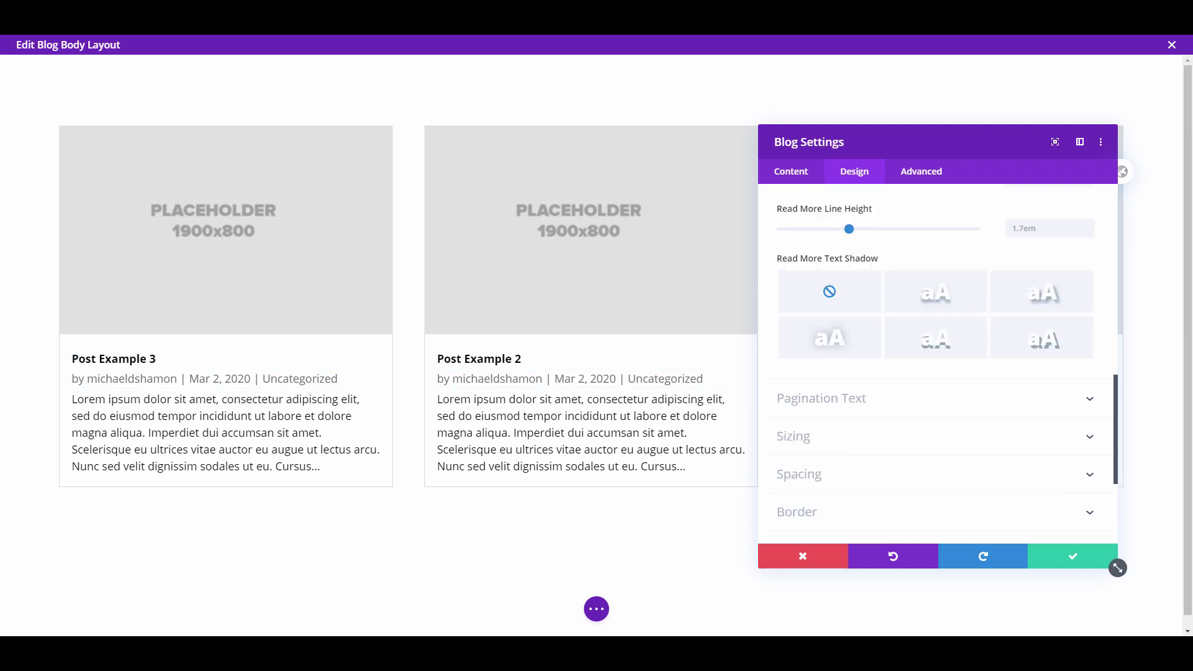
{"action": "scroll", "coordinate": [826, 340], "scroll_direction": "up", "scroll_amount": 7}
{"action": "scroll", "coordinate": [932, 373], "scroll_direction": "up", "scroll_amount": 3}
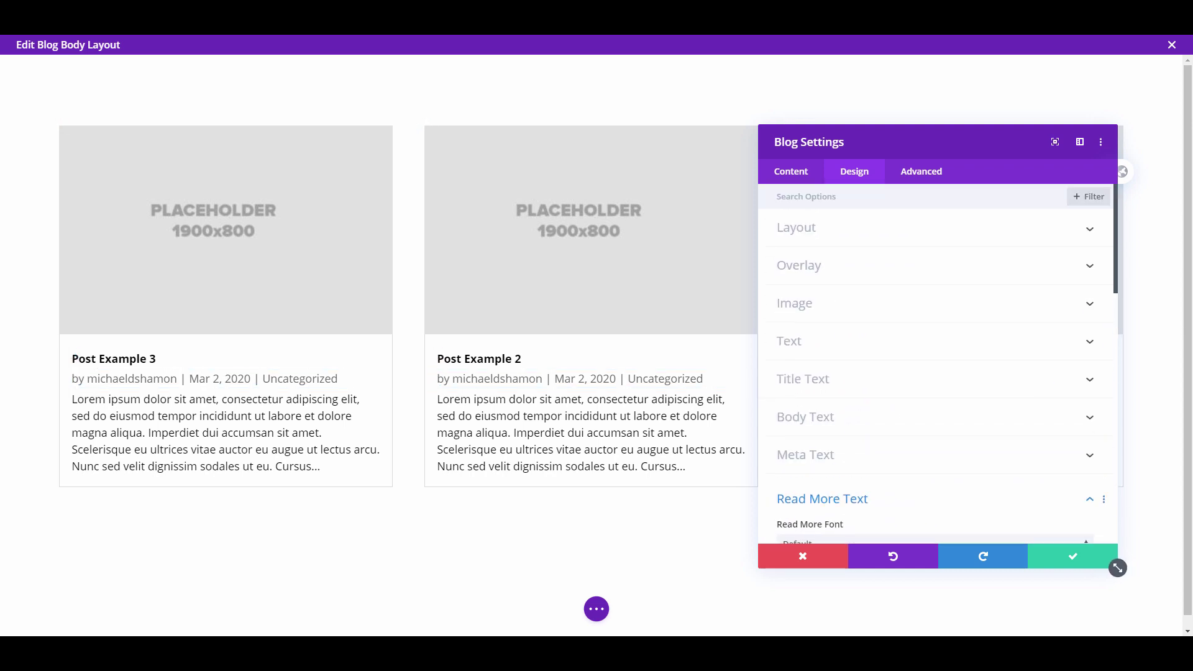
{"action": "left_click", "coordinate": [790, 171]}
{"action": "left_click", "coordinate": [800, 227]}
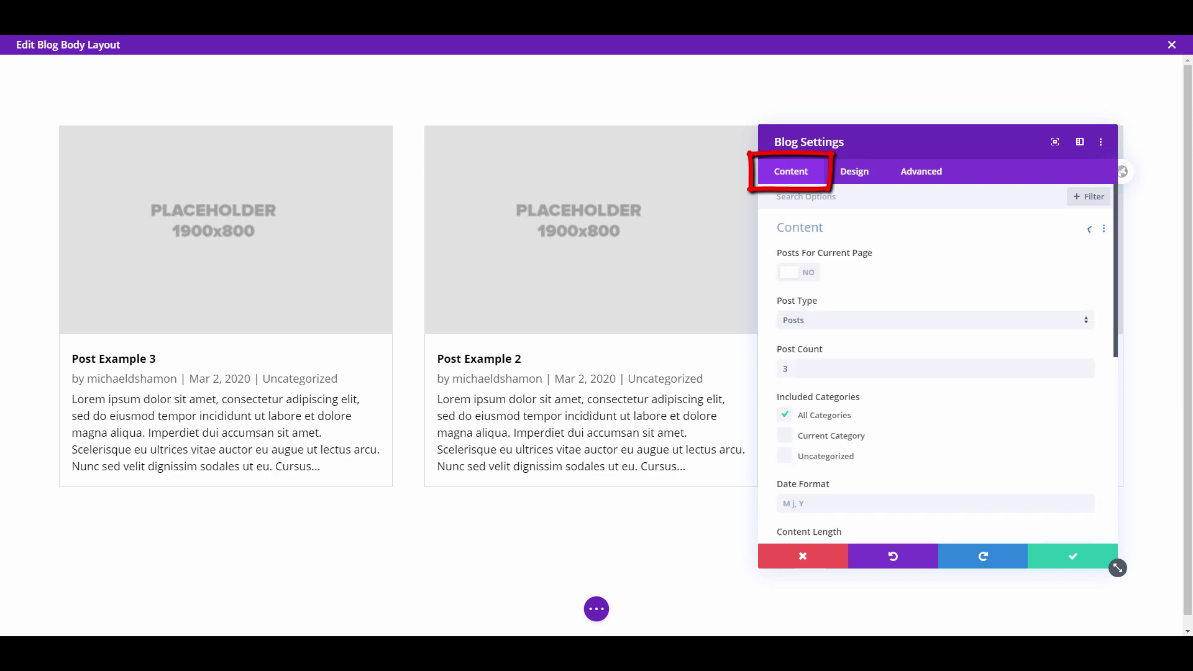
{"action": "scroll", "coordinate": [936, 361], "scroll_direction": "down", "scroll_amount": 10}
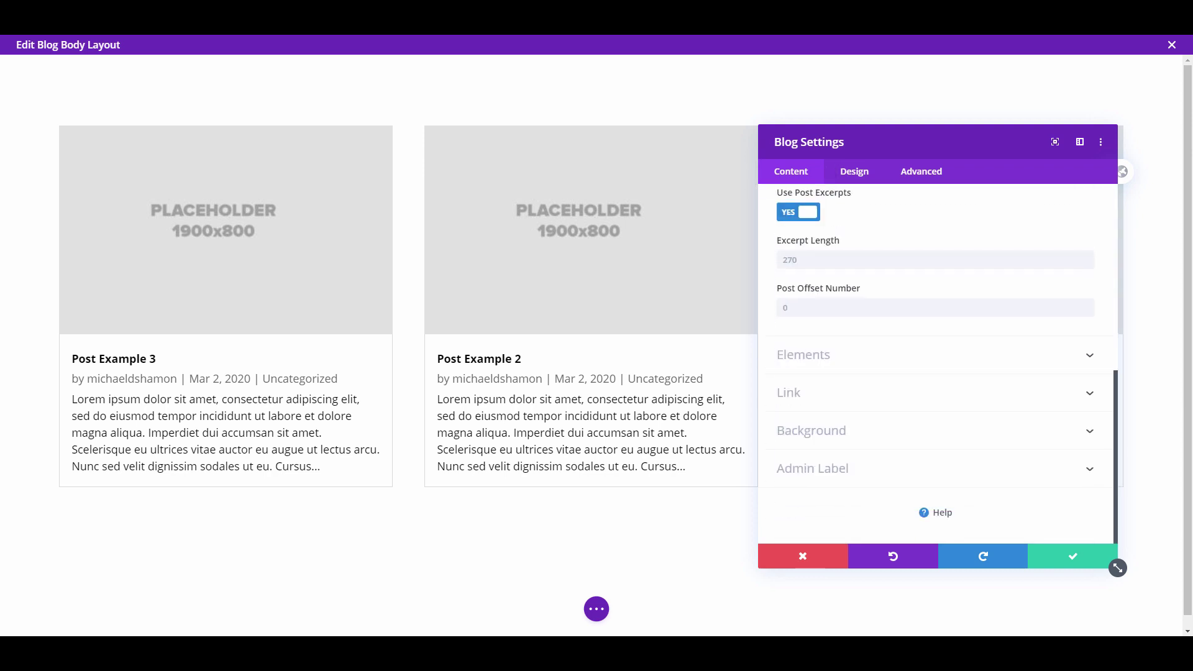
{"action": "left_click", "coordinate": [803, 355]}
{"action": "scroll", "coordinate": [935, 364], "scroll_direction": "down", "scroll_amount": 3}
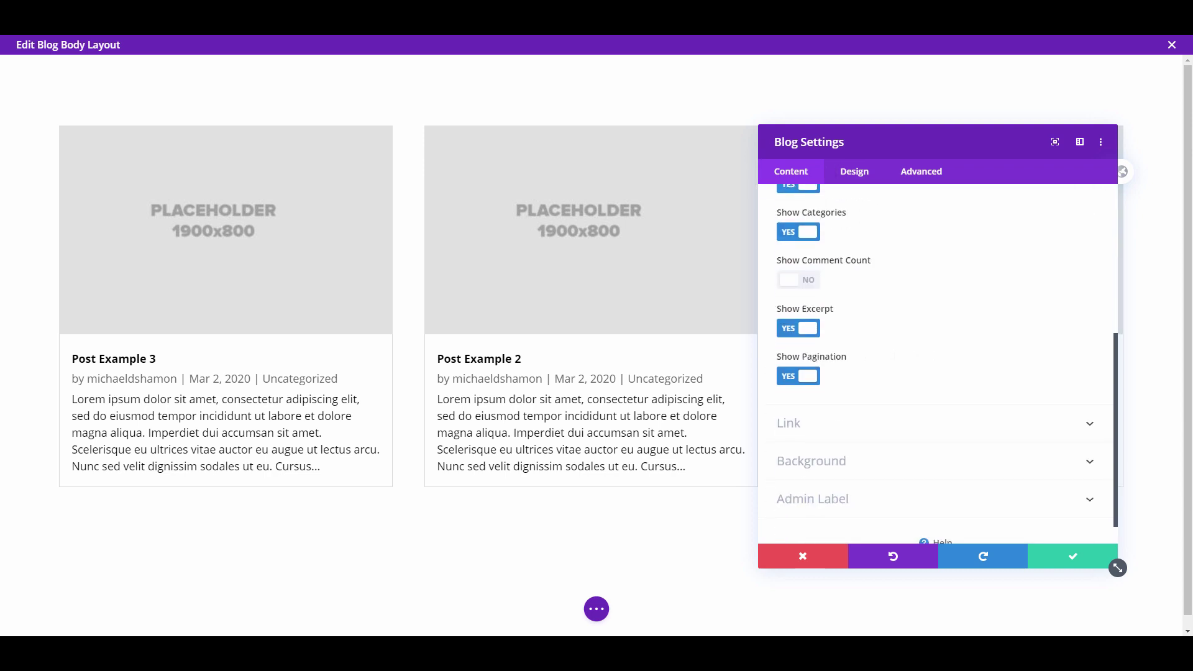
{"action": "scroll", "coordinate": [935, 491], "scroll_direction": "up", "scroll_amount": 3}
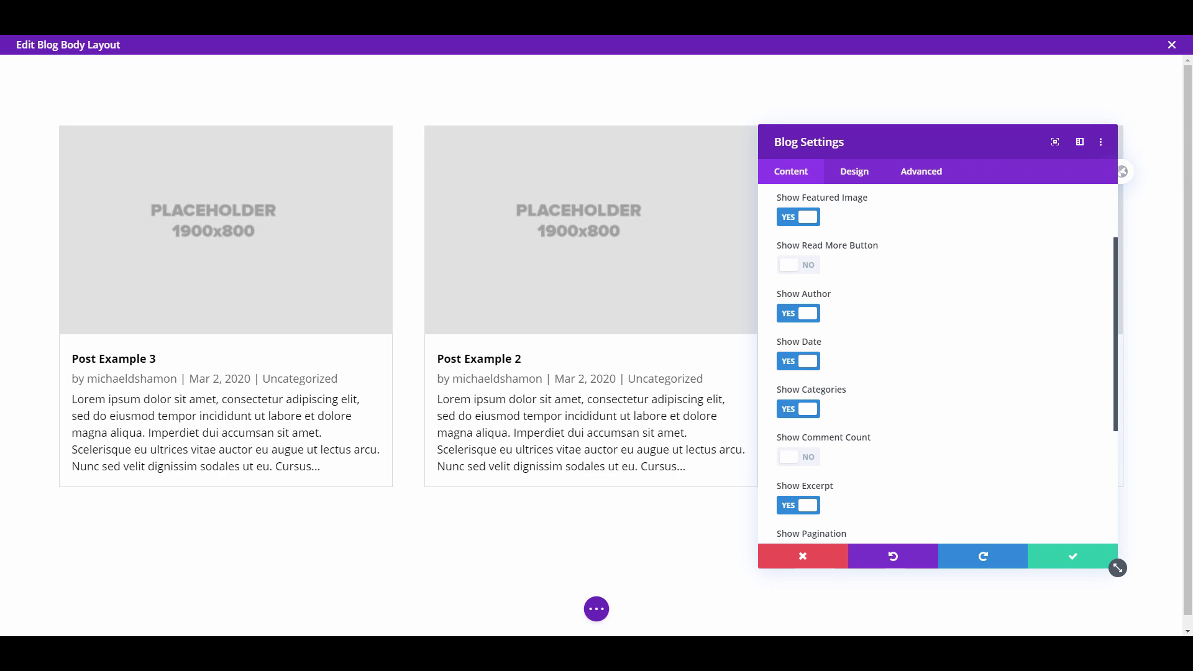
{"action": "left_click", "coordinate": [798, 265]}
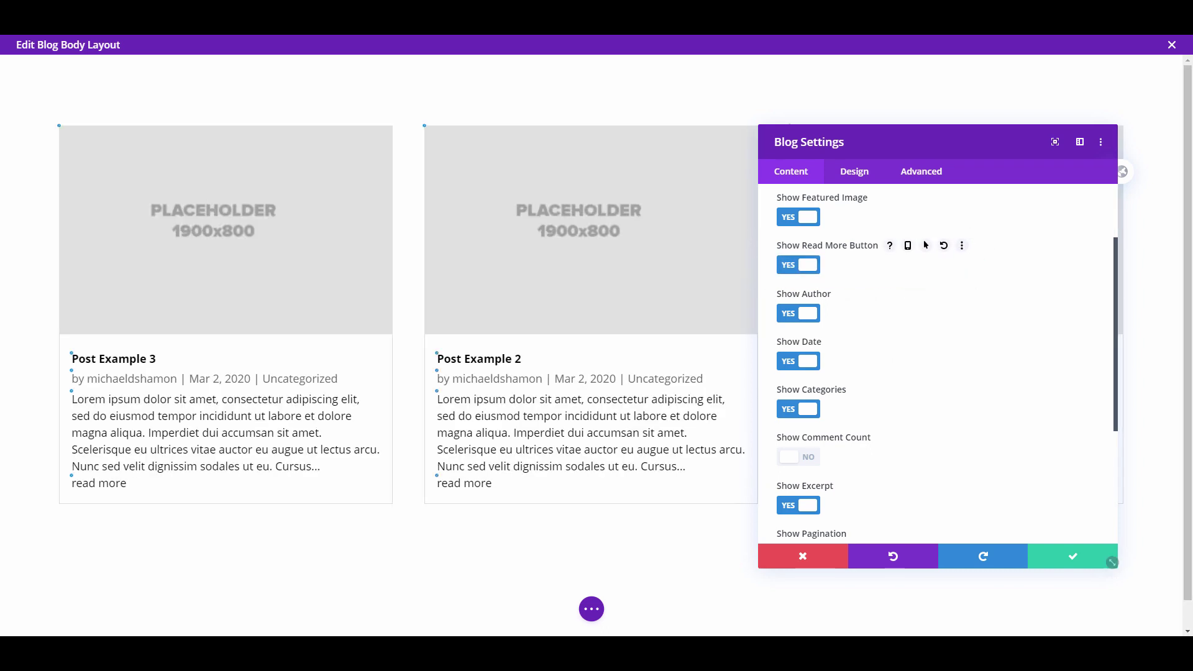
Step: Style the Read More text as blue, bold and all uppercase, and save the Blog module settings
{"action": "left_click", "coordinate": [437, 475]}
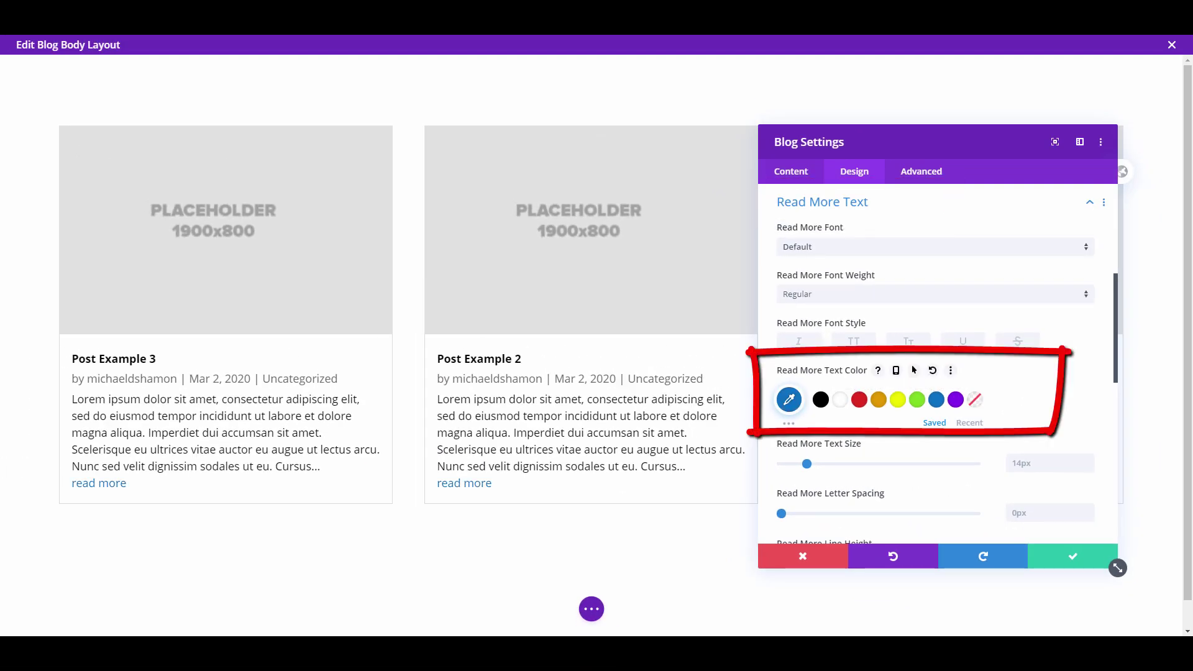
{"action": "left_click", "coordinate": [935, 293]}
{"action": "left_click", "coordinate": [808, 367]}
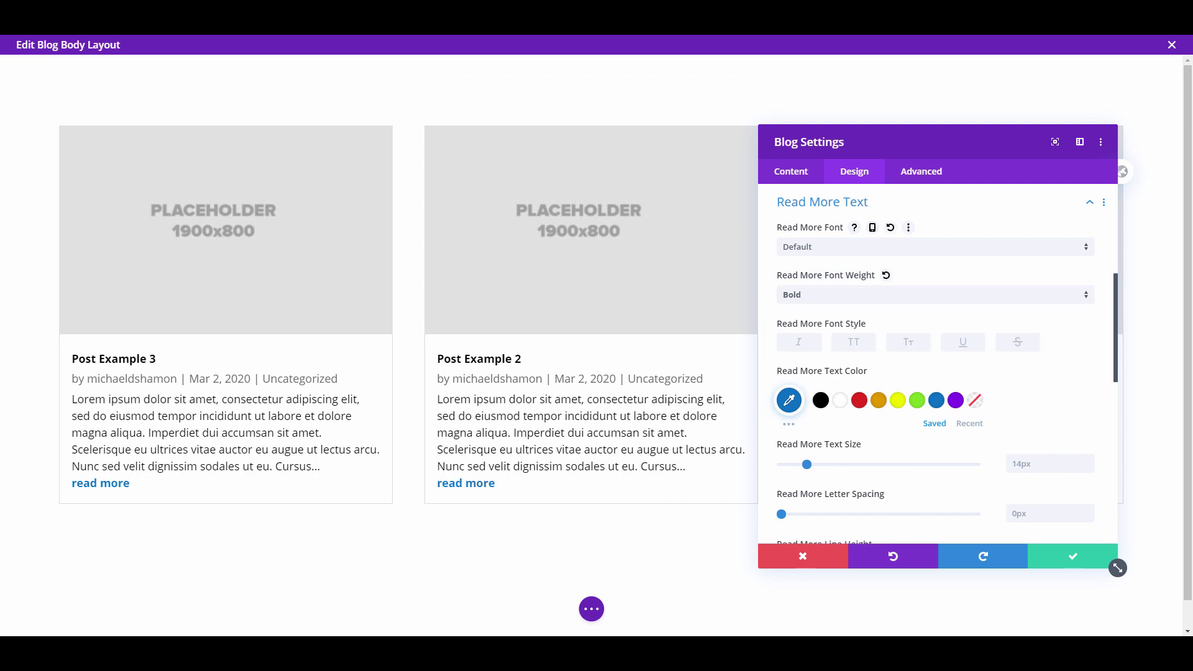
{"action": "left_click", "coordinate": [853, 342]}
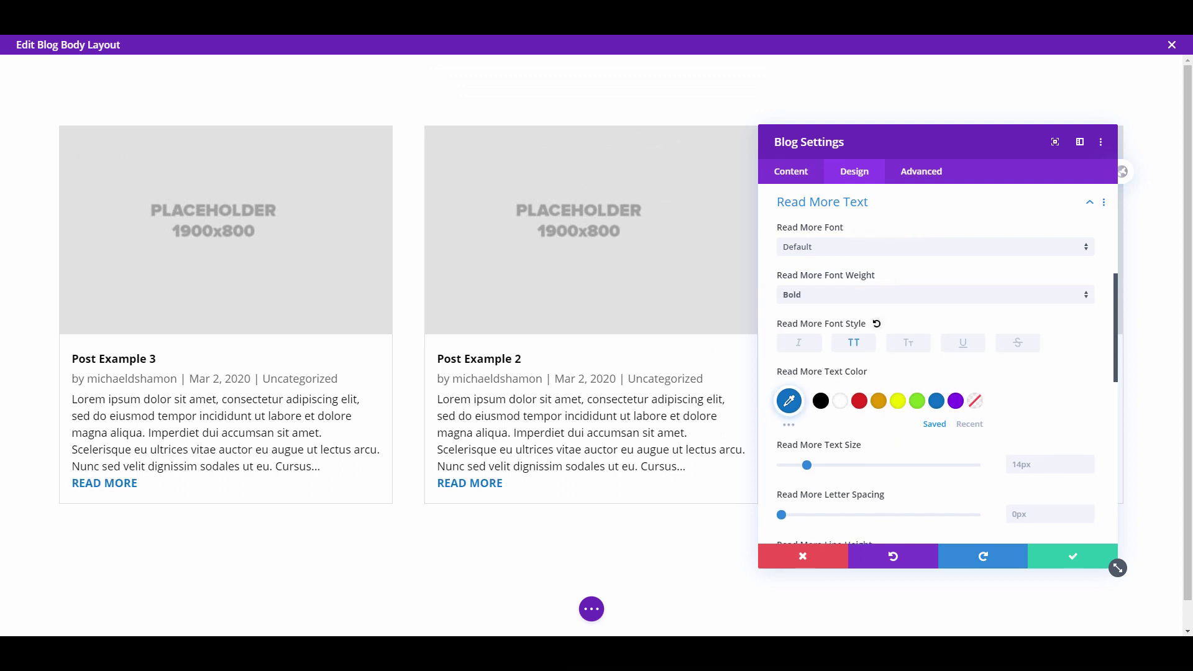
{"action": "scroll", "coordinate": [937, 363], "scroll_direction": "down", "scroll_amount": 3}
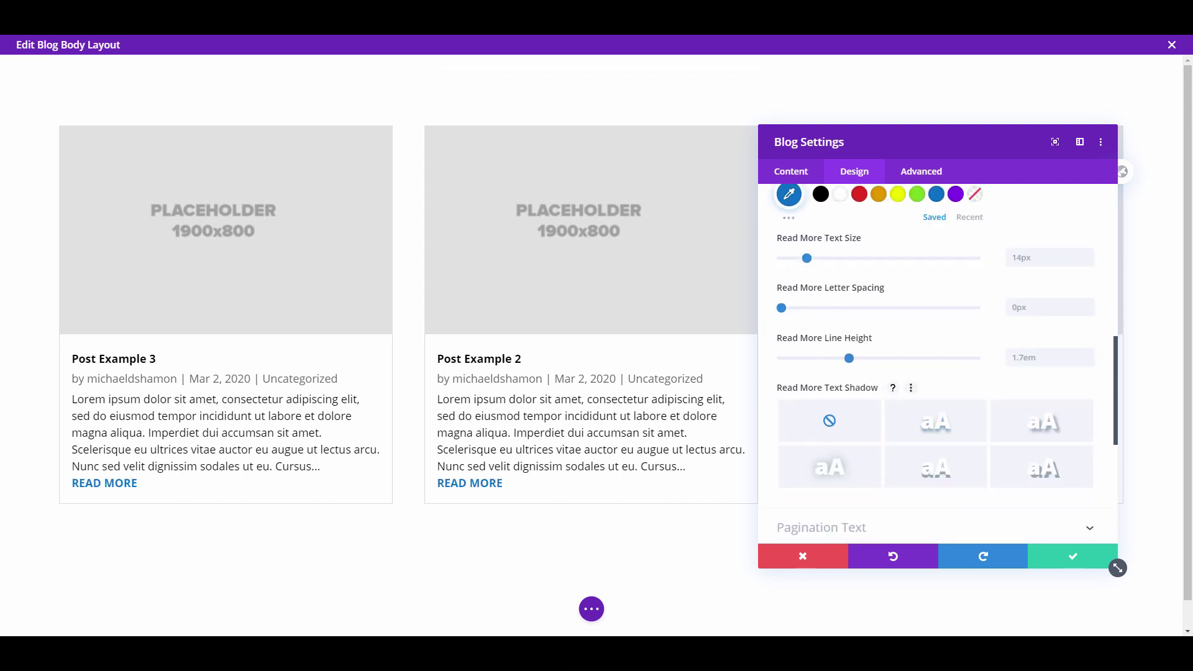
{"action": "left_click", "coordinate": [1072, 555]}
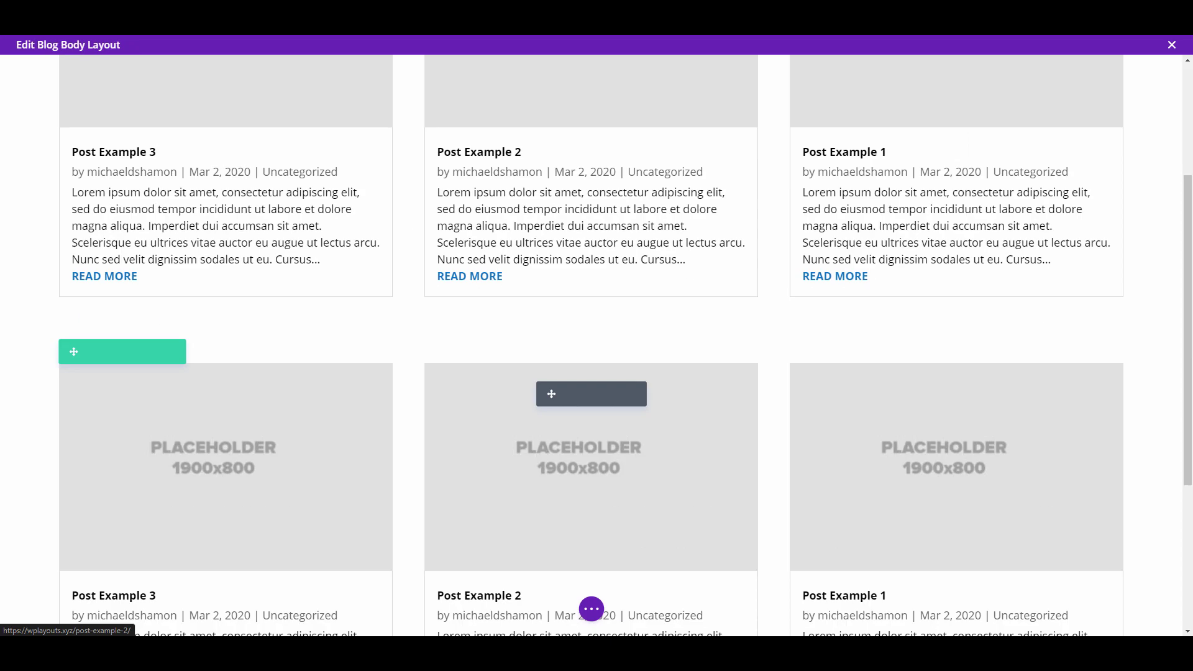
Step: Insert a Text module below the lower blog grid and replace its placeholder content with "Category 1"
{"action": "scroll", "coordinate": [591, 348], "scroll_direction": "down", "scroll_amount": 4}
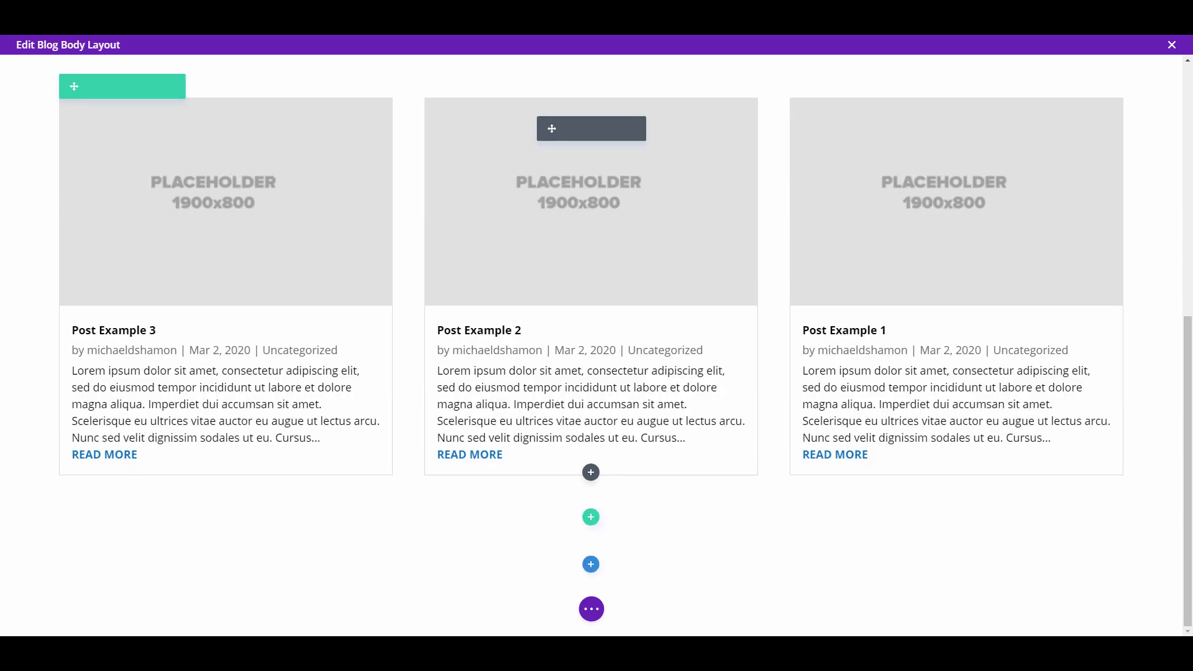
{"action": "left_click", "coordinate": [590, 472]}
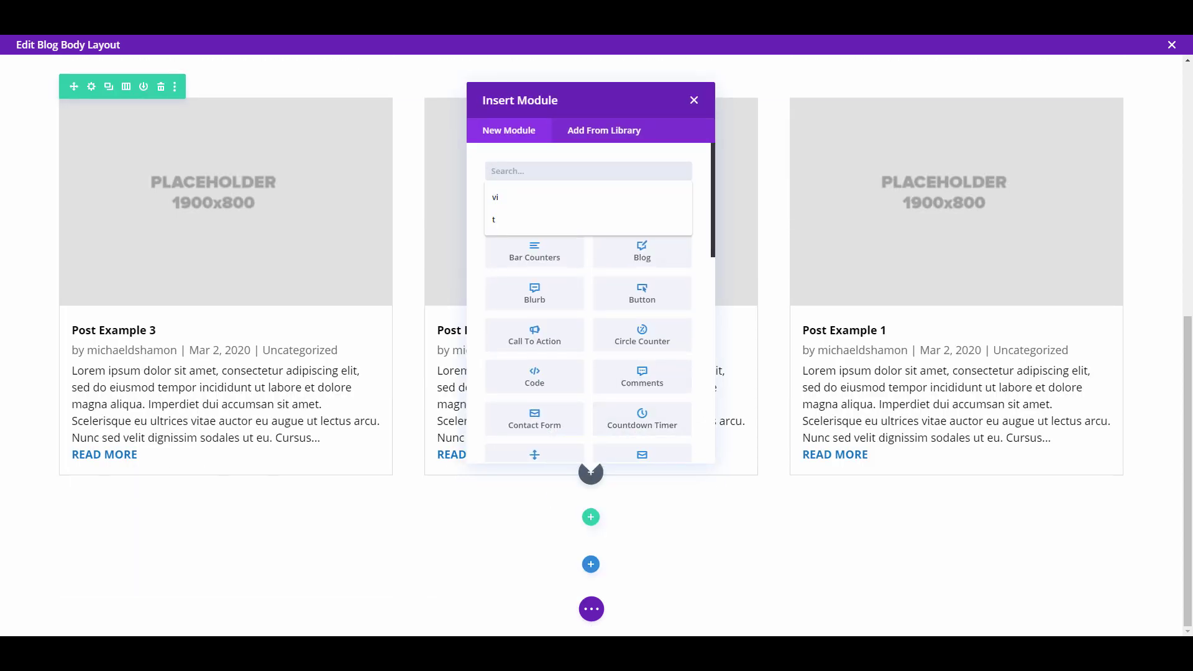
{"action": "type", "text": "tex"}
{"action": "left_click", "coordinate": [534, 210]}
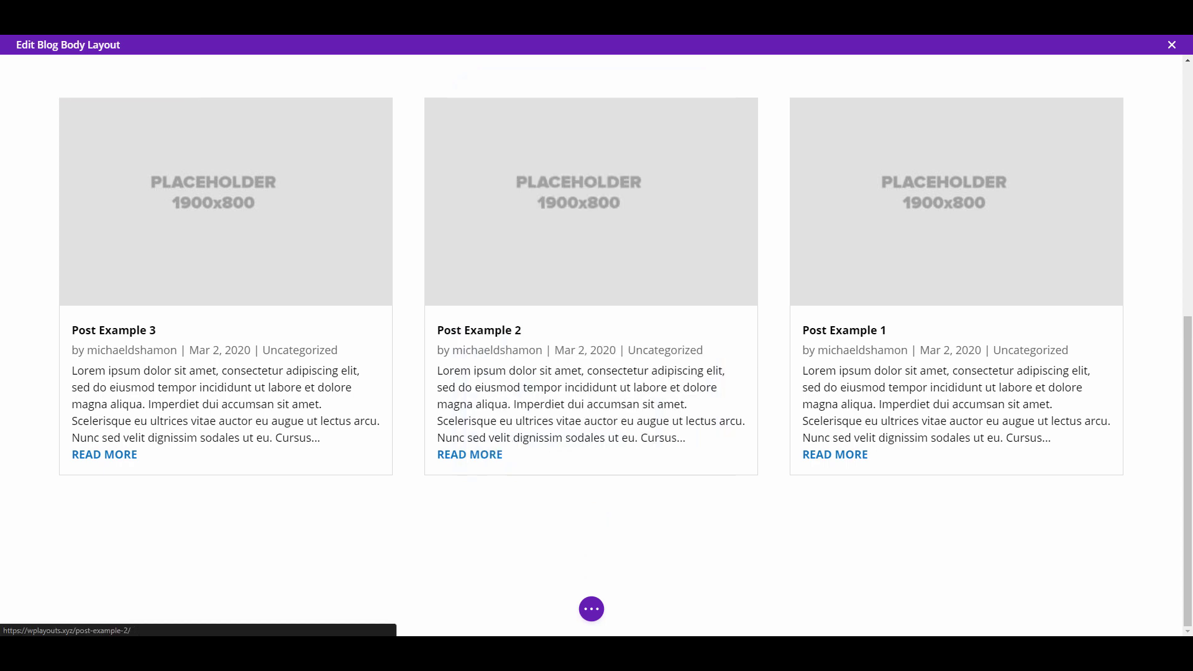
{"action": "key", "text": "ctrl+a"}
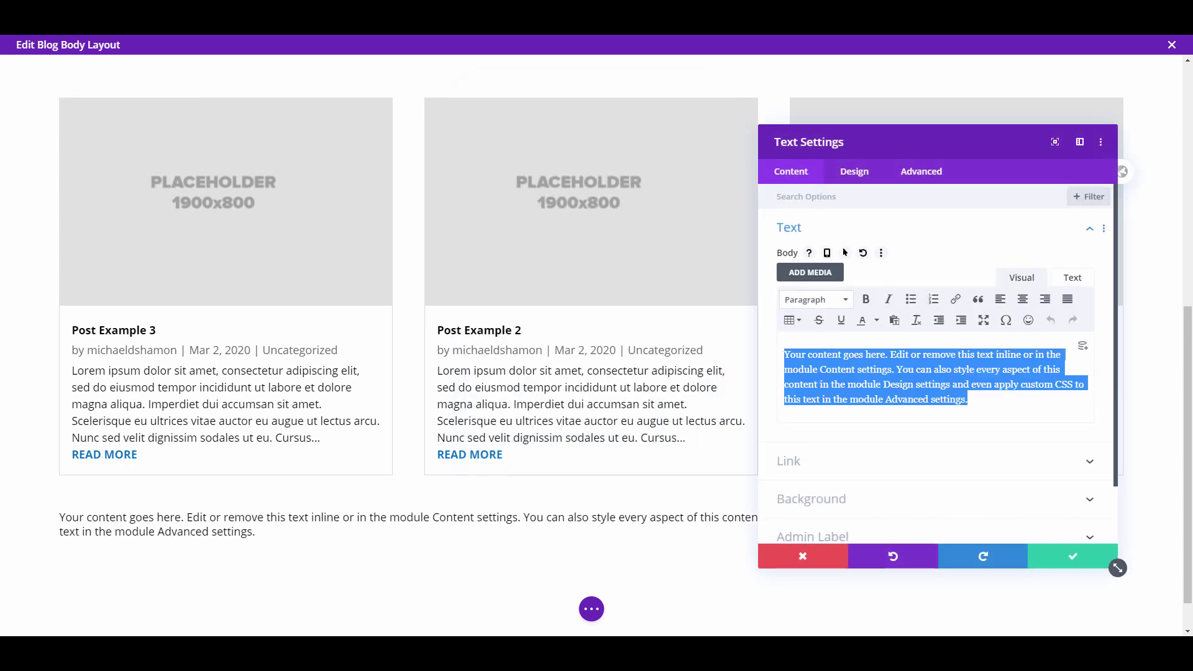
{"action": "key", "text": "BackSpace"}
{"action": "type", "text": "Category 1"}
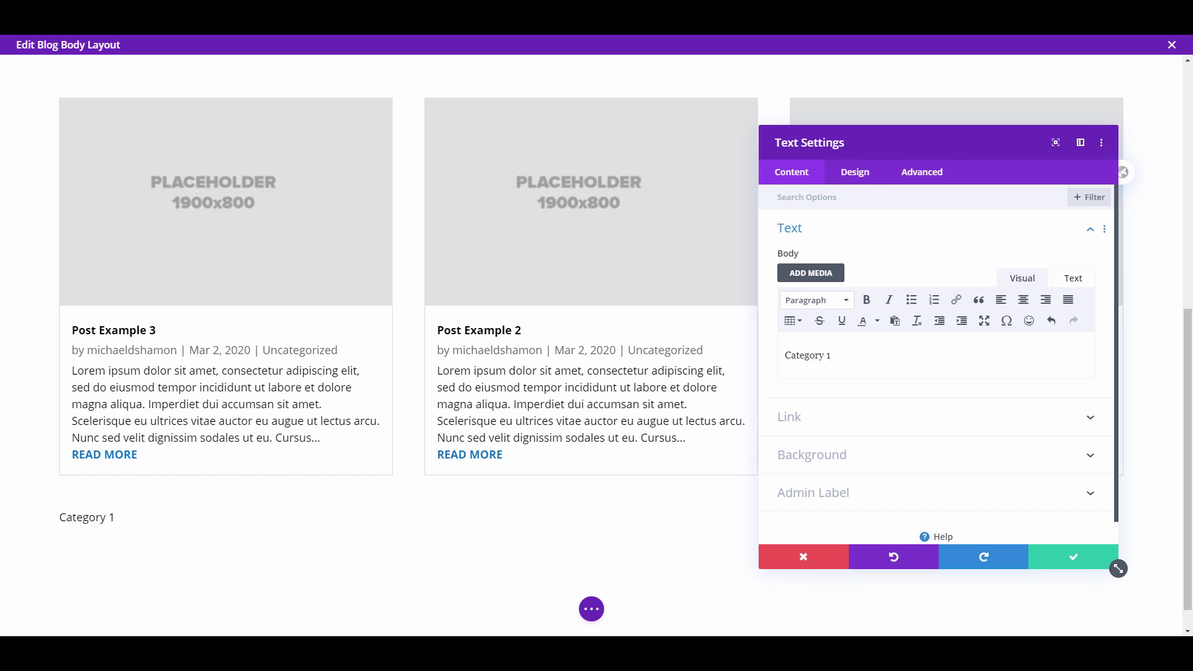
Step: Format the Category 1 text as Ultra Bold, 49px and center-aligned, and save the Text module settings
{"action": "left_click", "coordinate": [855, 171]}
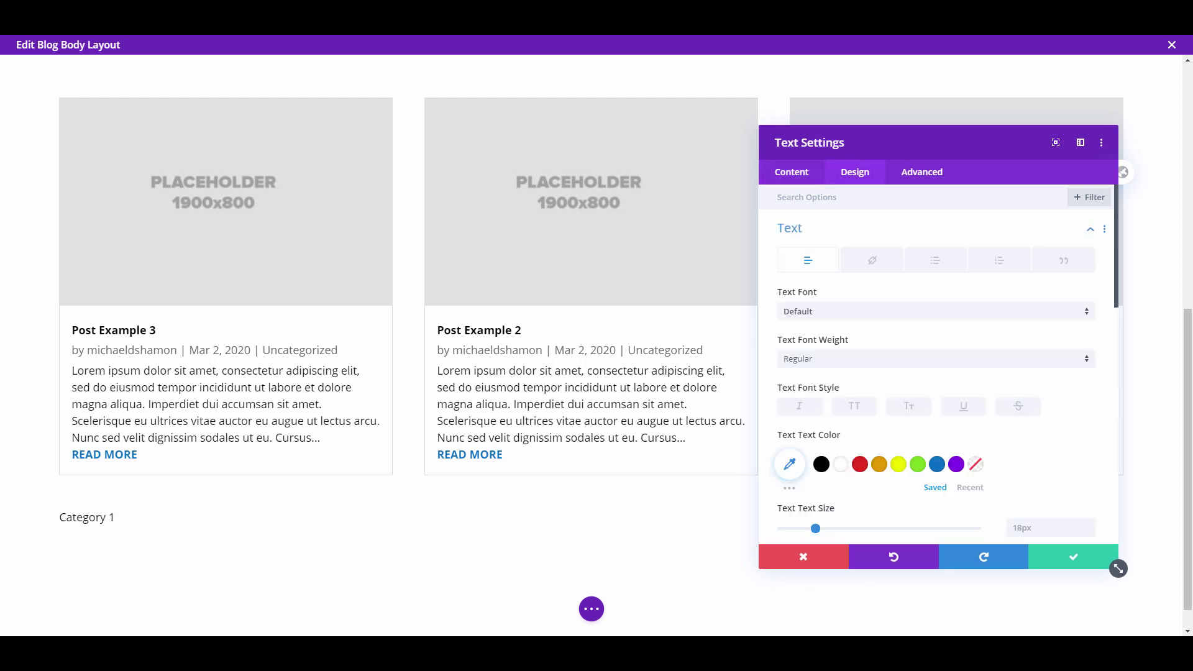
{"action": "scroll", "coordinate": [950, 487], "scroll_direction": "down", "scroll_amount": 2}
{"action": "left_click", "coordinate": [932, 255]}
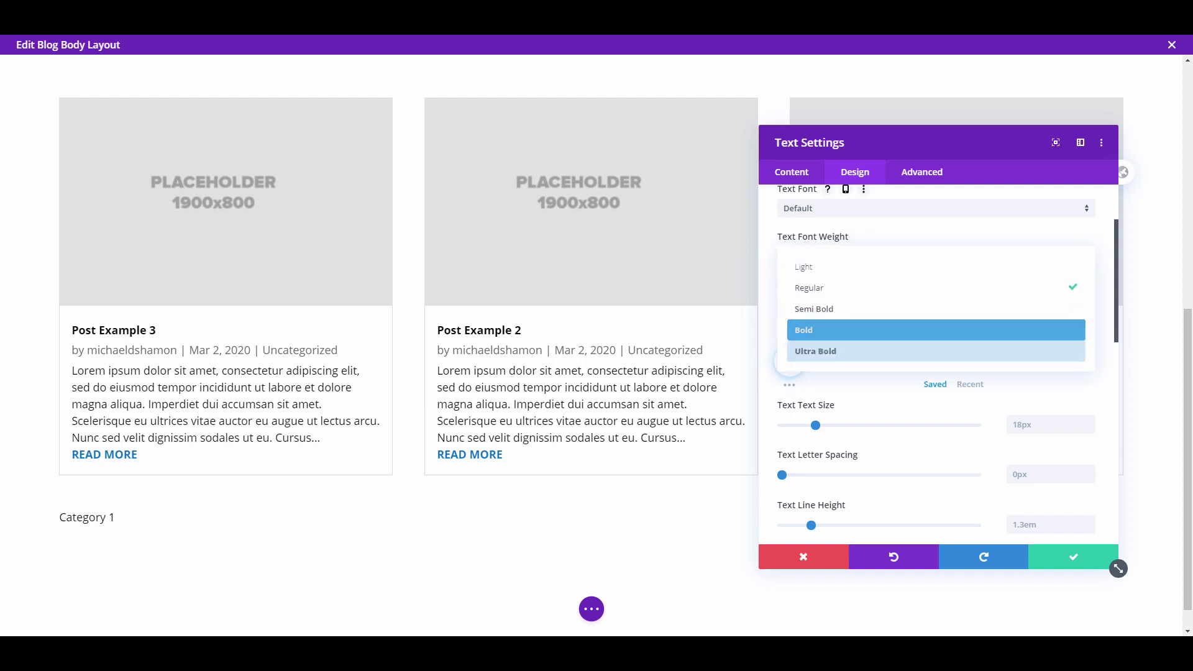
{"action": "left_click", "coordinate": [822, 348]}
{"action": "left_click_drag", "start_coordinate": [815, 425], "coordinate": [876, 426]}
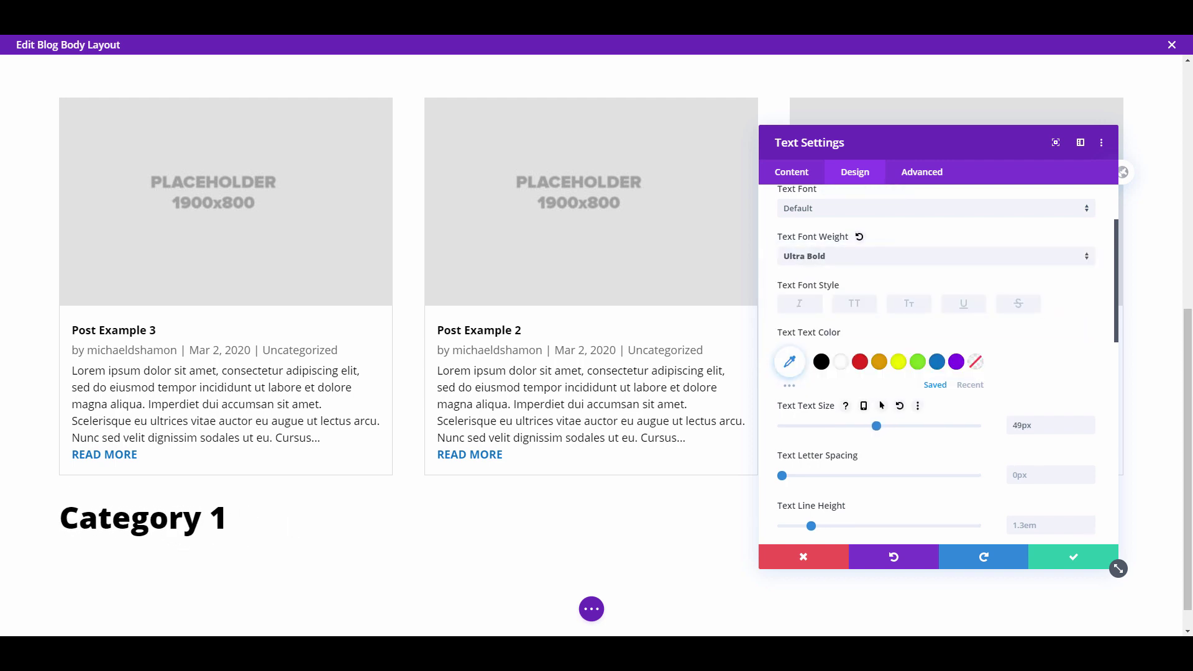
{"action": "scroll", "coordinate": [938, 364], "scroll_direction": "down", "scroll_amount": 3}
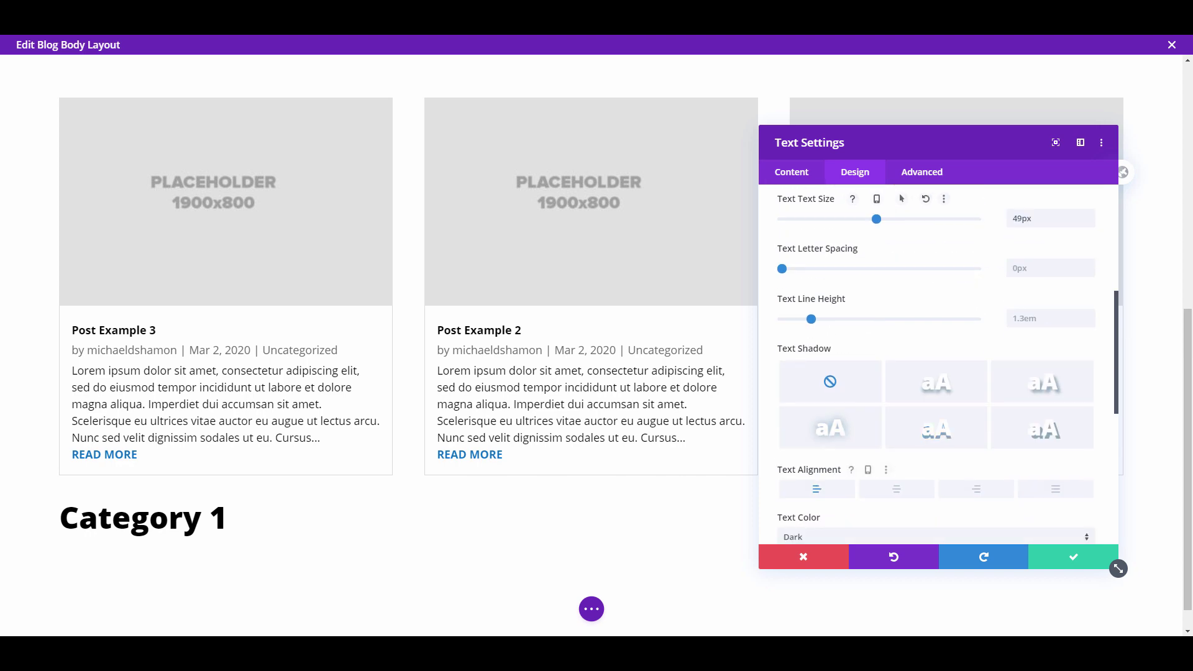
{"action": "left_click", "coordinate": [896, 489]}
{"action": "left_click", "coordinate": [1073, 557]}
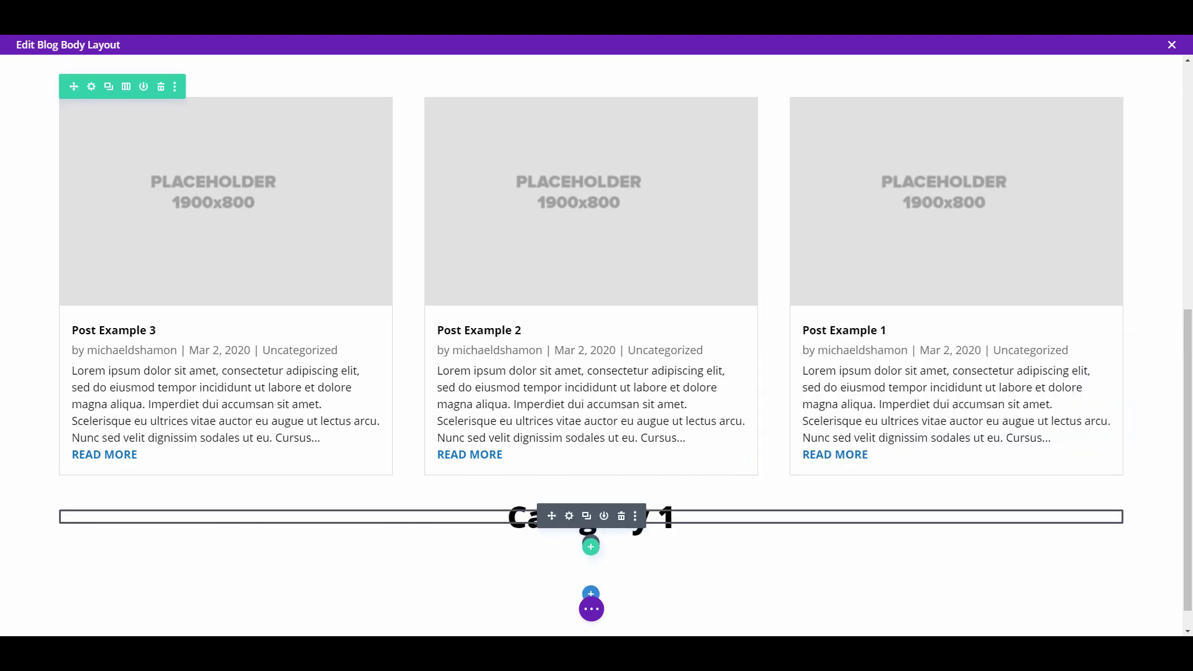
Step: Move the Category 1 Text module above the Blog module in the lower row
{"action": "left_click_drag", "start_coordinate": [552, 516], "coordinate": [547, 335]}
{"action": "scroll", "coordinate": [538, 267], "scroll_direction": "up", "scroll_amount": 3}
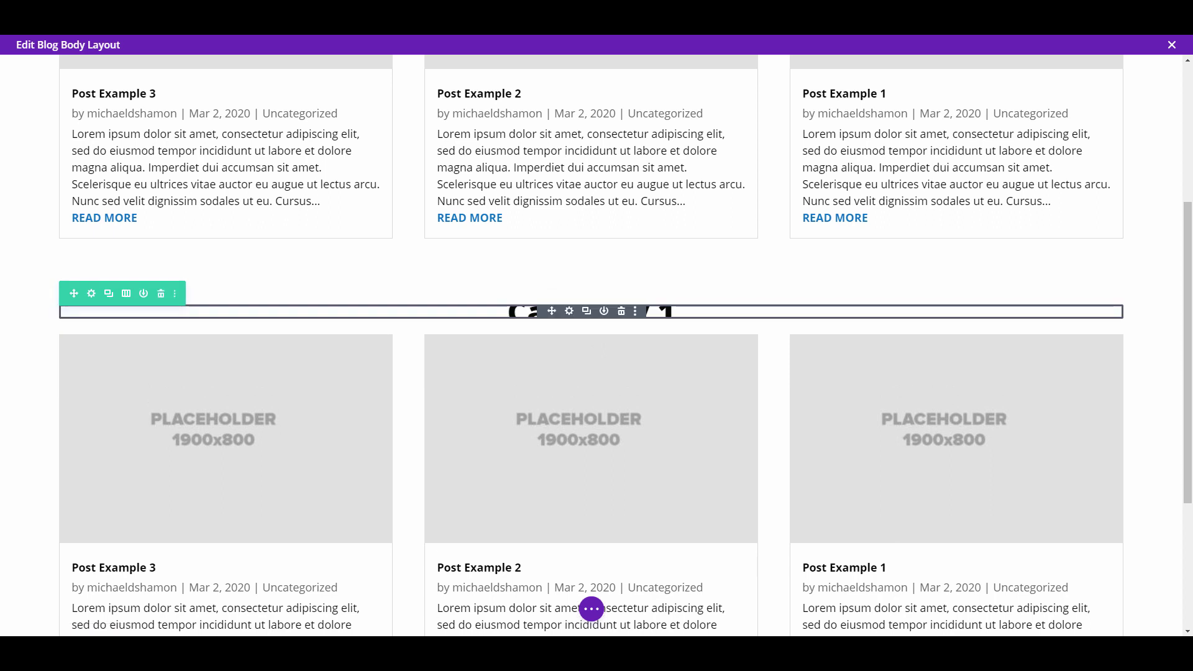
Step: Insert a Divider module between the Category 1 heading and the lower blog grid, and color its line black
{"action": "left_click", "coordinate": [590, 337]}
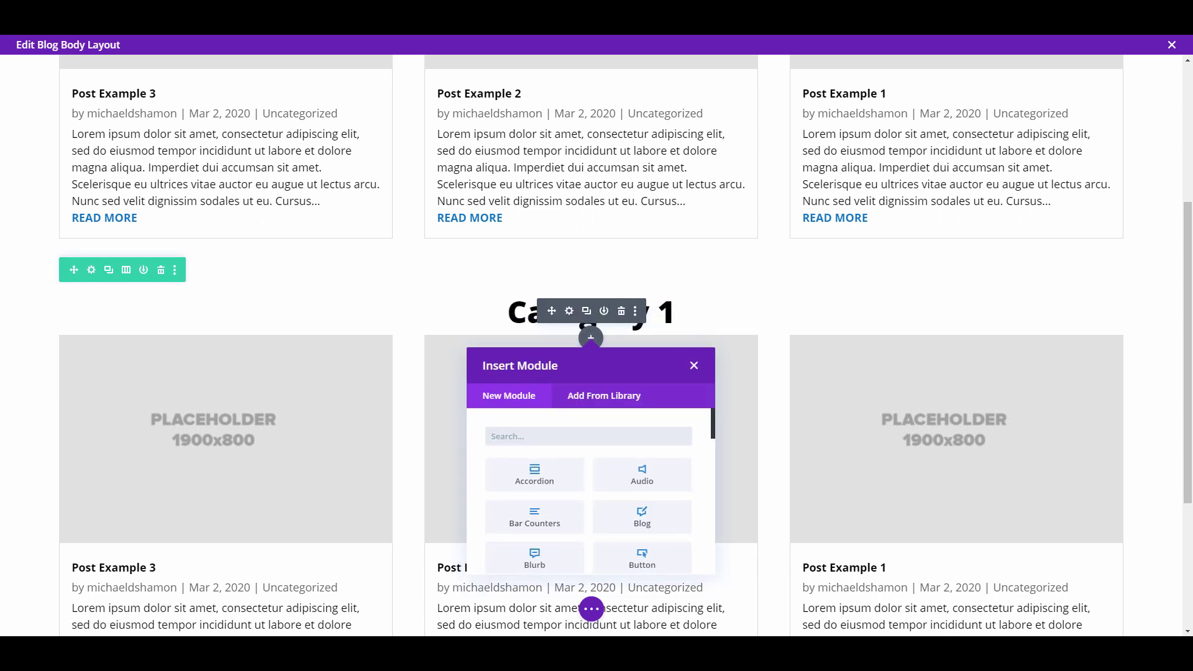
{"action": "type", "text": "div"}
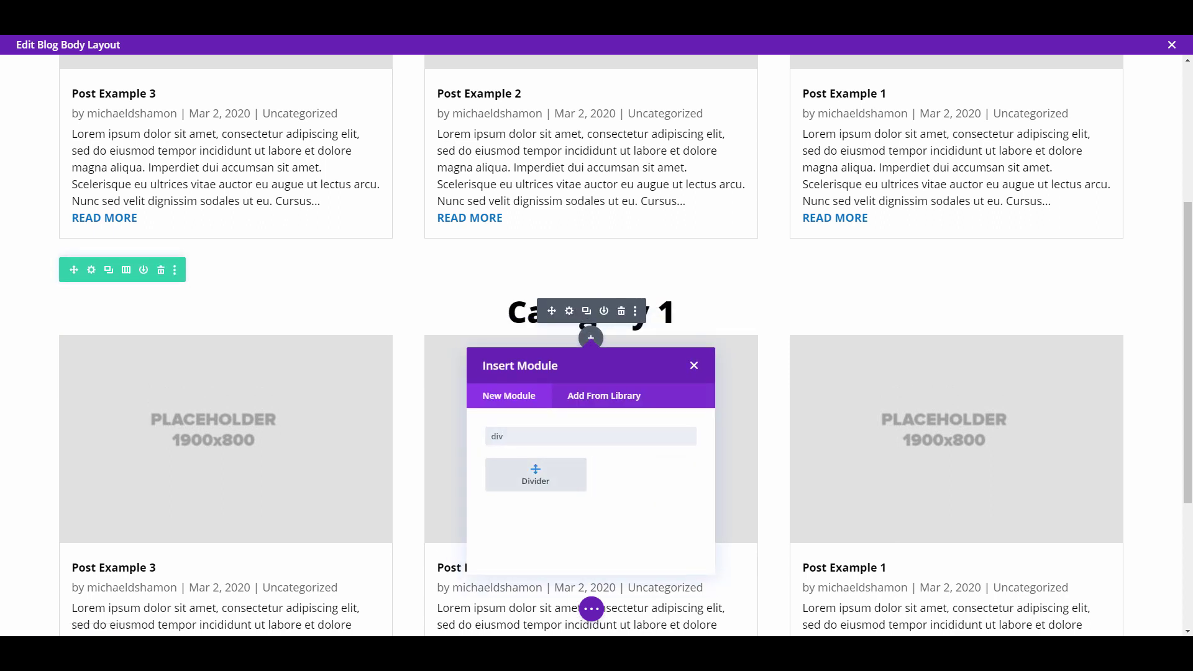
{"action": "left_click", "coordinate": [536, 475]}
{"action": "left_click", "coordinate": [854, 172]}
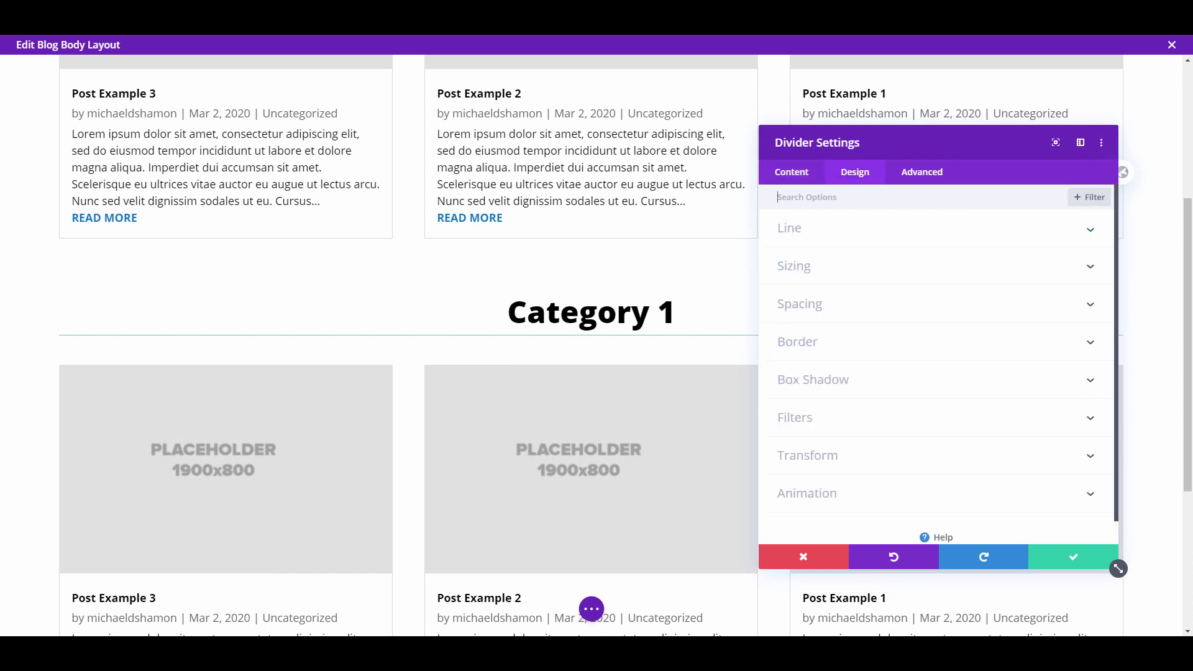
{"action": "left_click", "coordinate": [789, 228]}
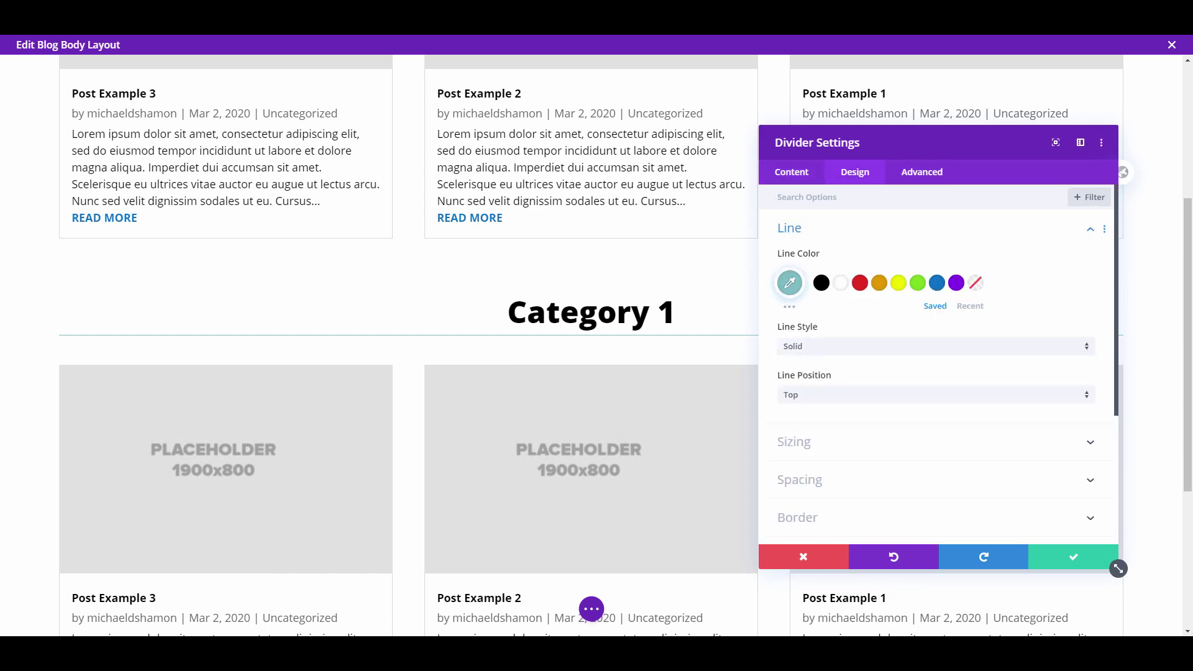
{"action": "left_click", "coordinate": [821, 283]}
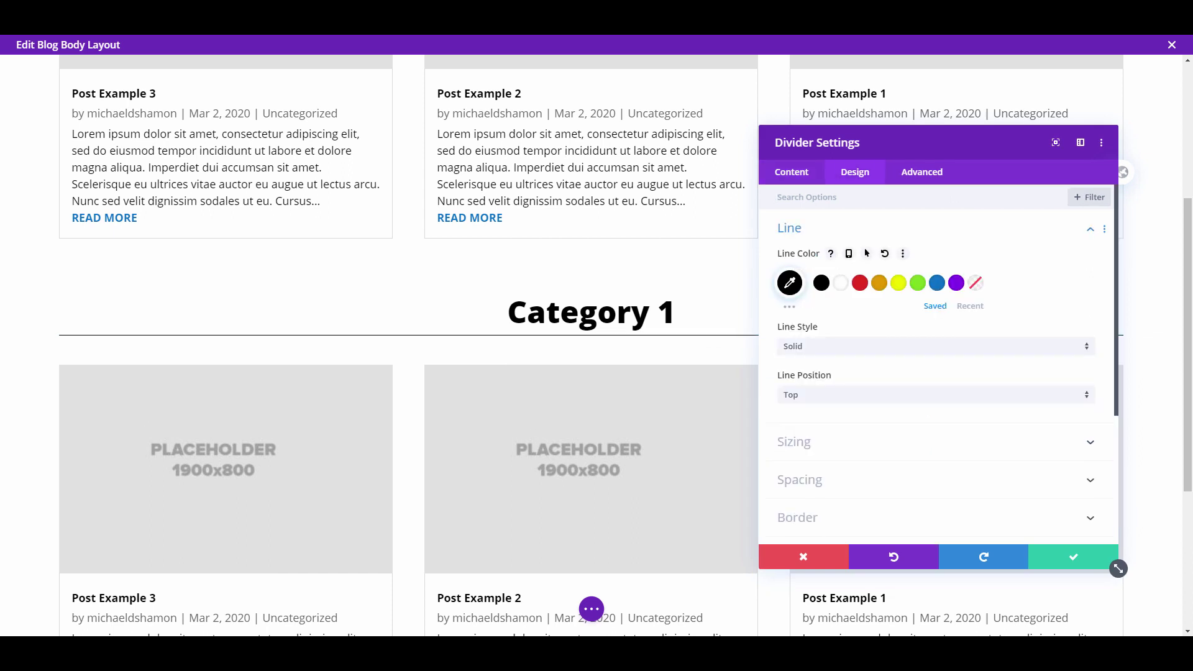
Step: Size the divider with a 3px weight and 50% width, and align the module to the center
{"action": "left_click", "coordinate": [794, 441]}
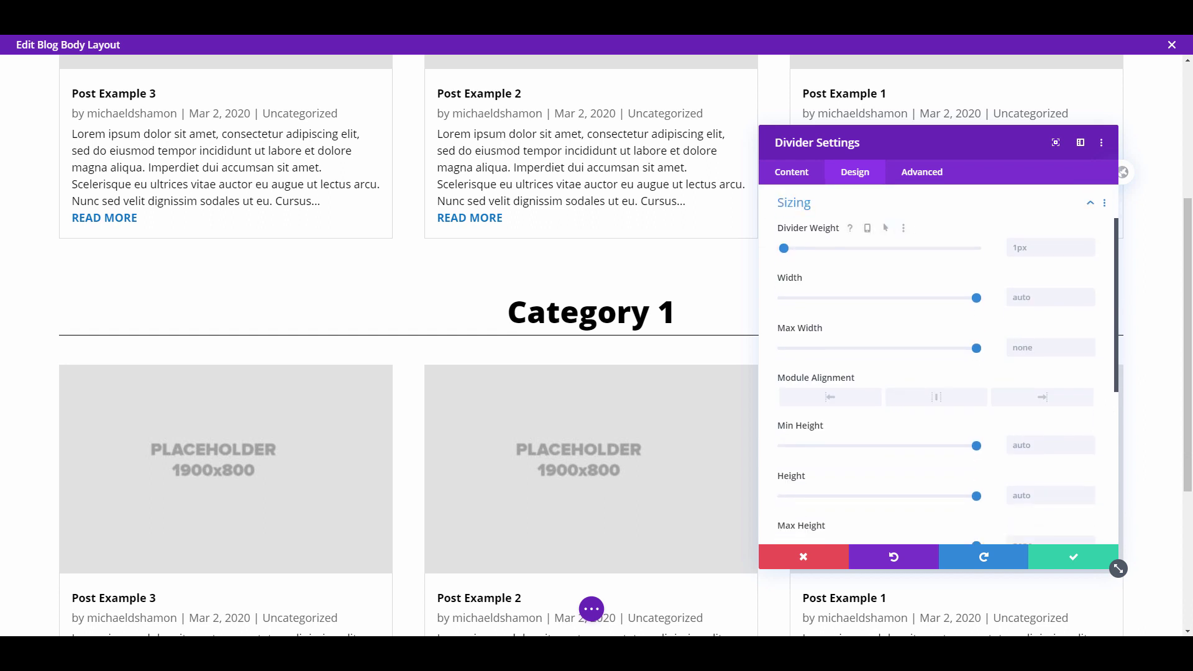
{"action": "left_click_drag", "start_coordinate": [783, 248], "coordinate": [788, 248]}
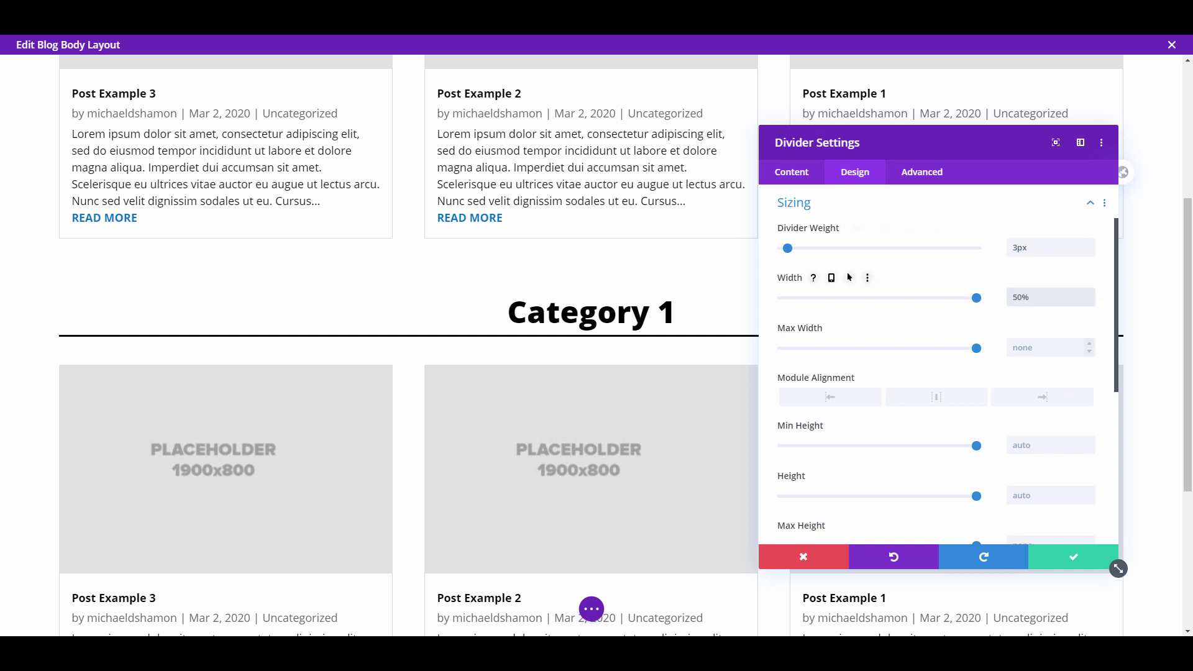
{"action": "left_click", "coordinate": [936, 397]}
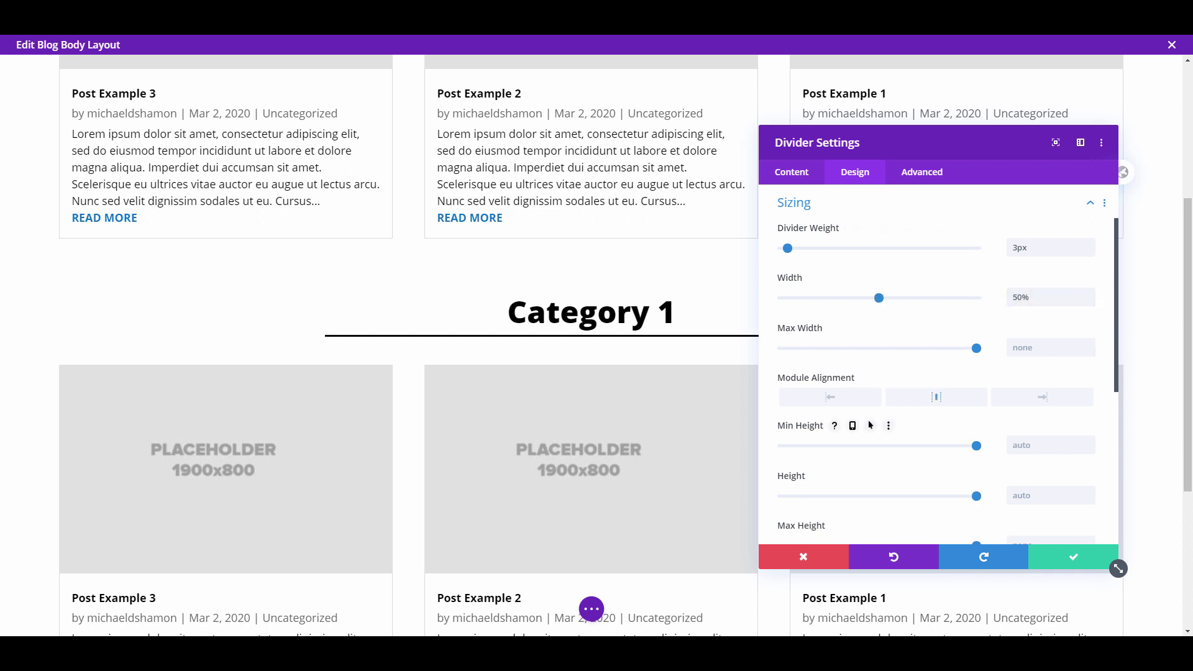
Step: Give the divider linked top and bottom padding of 16px and save the Divider module settings
{"action": "left_click", "coordinate": [791, 172]}
{"action": "left_click", "coordinate": [922, 172]}
{"action": "left_click", "coordinate": [855, 172]}
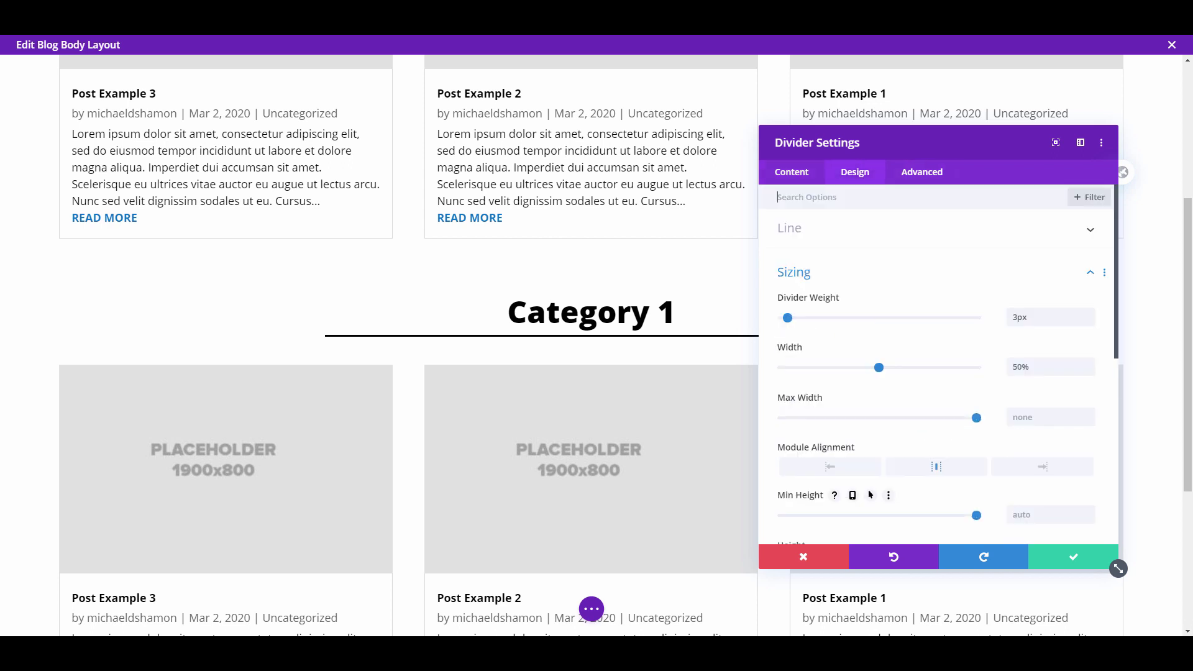
{"action": "left_click", "coordinate": [794, 271]}
{"action": "left_click", "coordinate": [799, 304]}
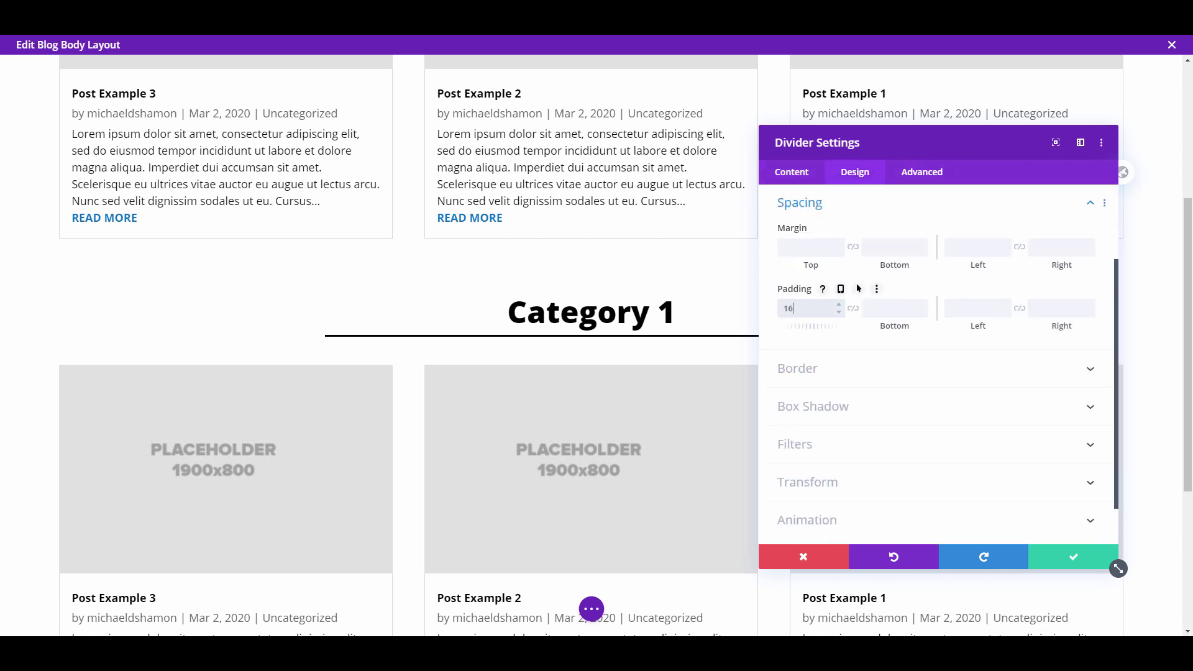
{"action": "left_click", "coordinate": [852, 309]}
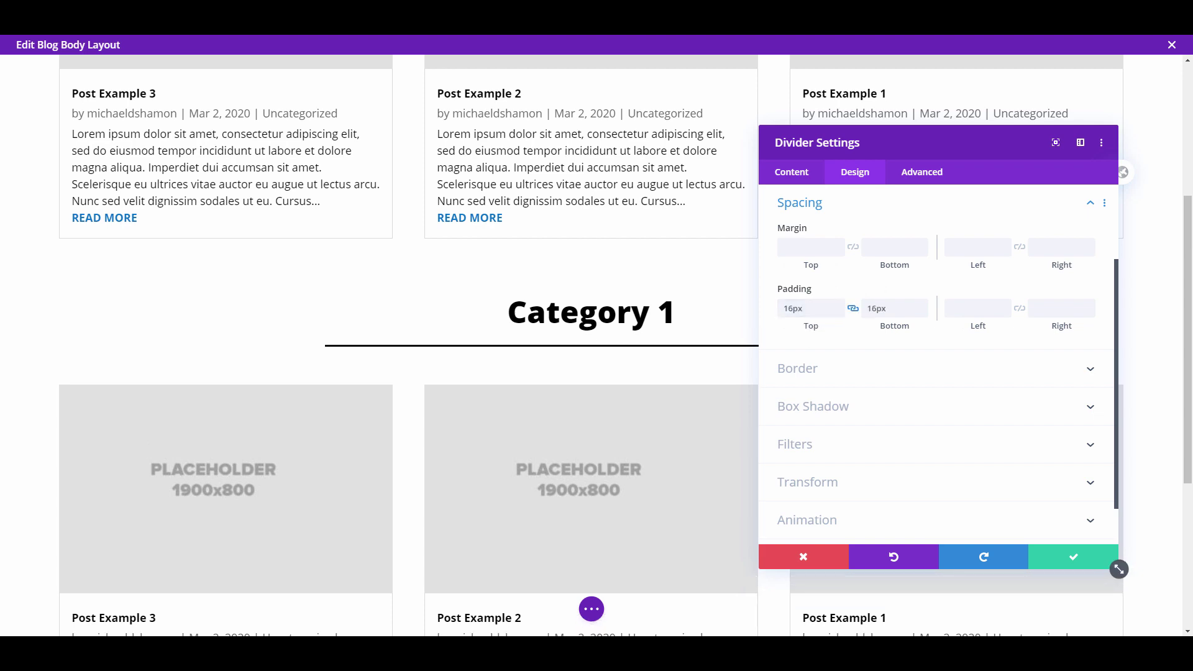
{"action": "left_click", "coordinate": [1073, 556]}
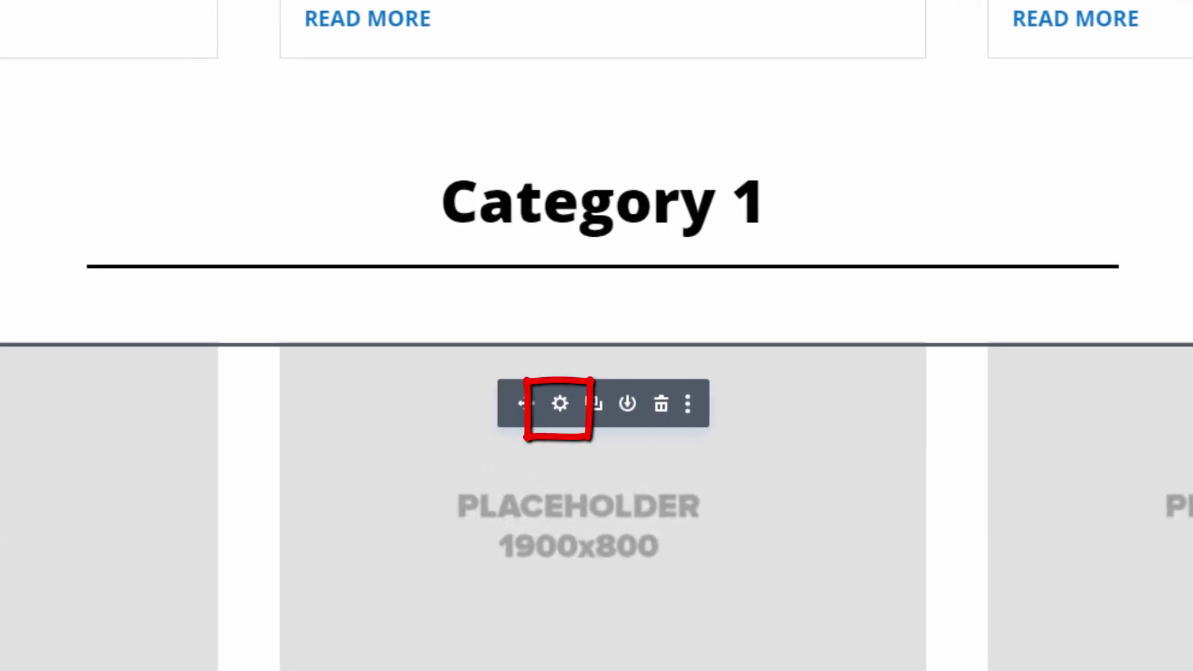
Step: Restrict the Category 1 Blog module to posts from the Uncategorized category only, and save its settings
{"action": "left_click", "coordinate": [558, 400]}
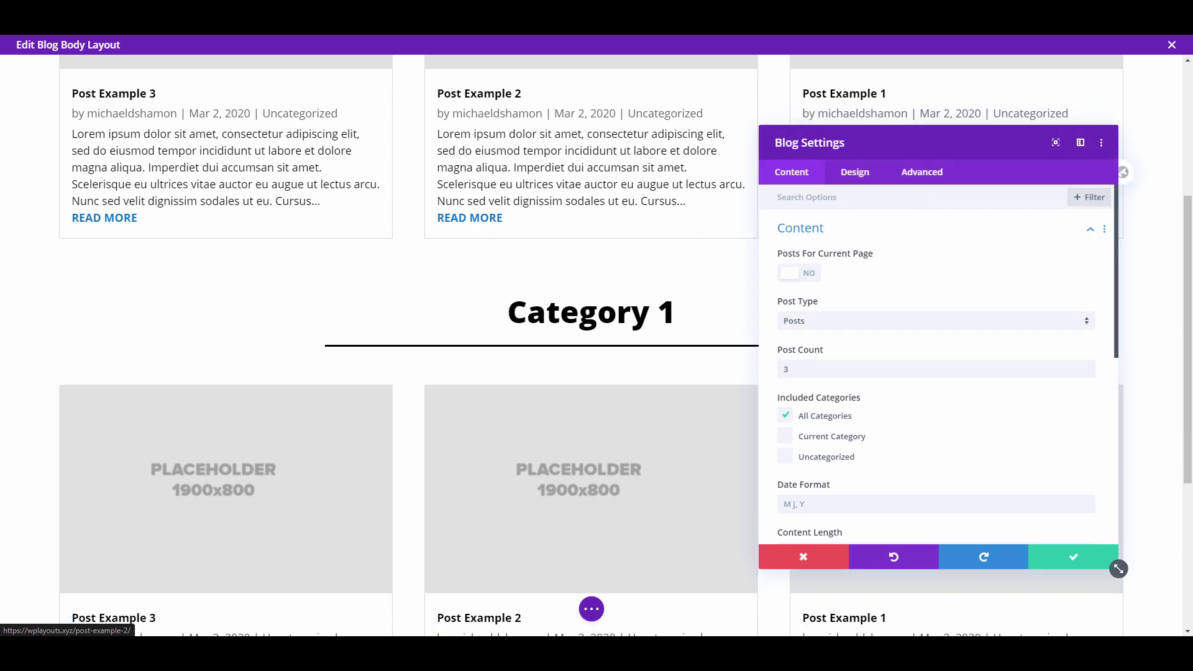
{"action": "left_click", "coordinate": [785, 415]}
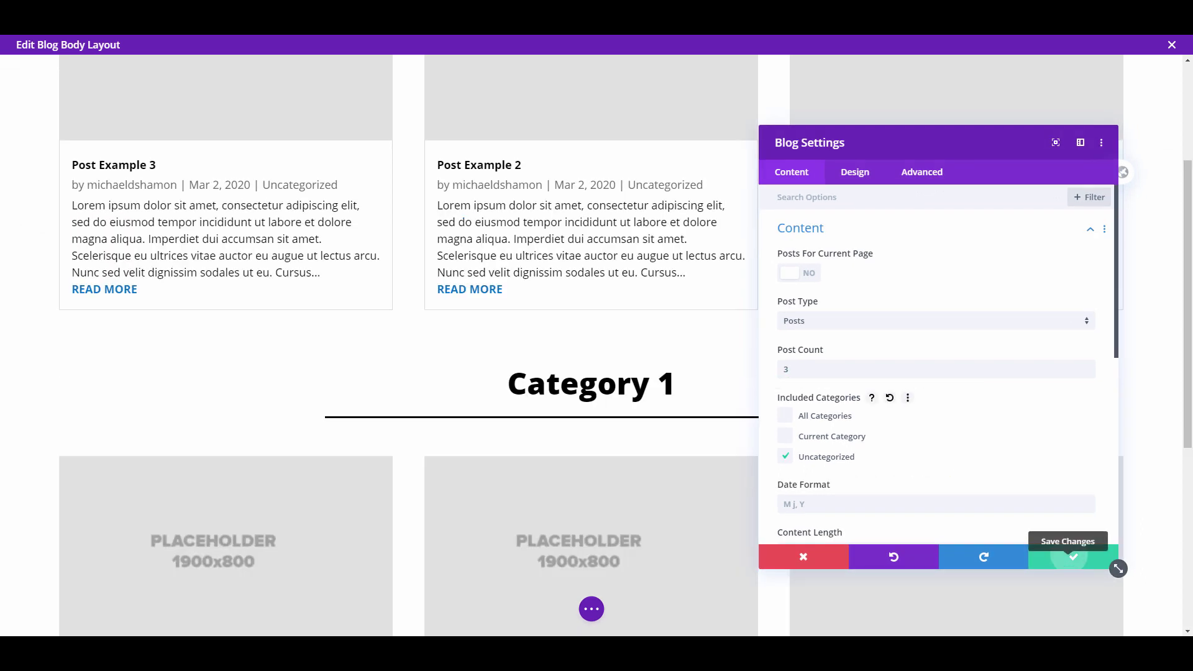
{"action": "left_click", "coordinate": [1073, 556]}
Step: Add a regular section below the existing one and give it a single-column row
{"action": "scroll", "coordinate": [591, 372], "scroll_direction": "down", "scroll_amount": 3}
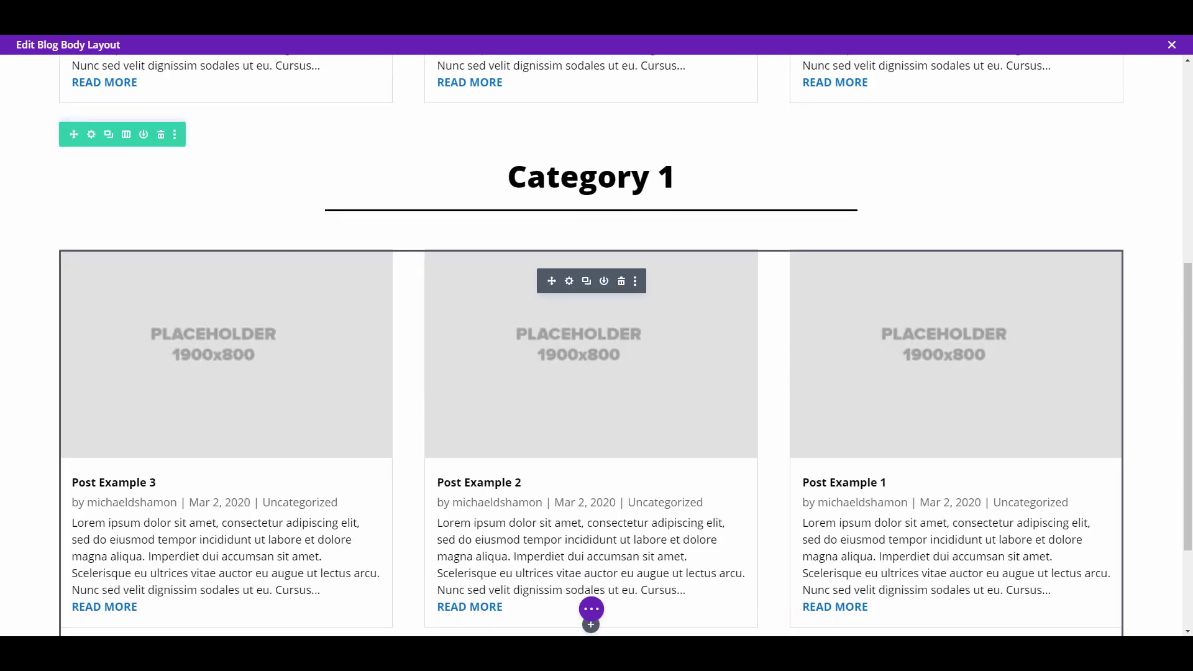
{"action": "scroll", "coordinate": [591, 373], "scroll_direction": "up", "scroll_amount": 6}
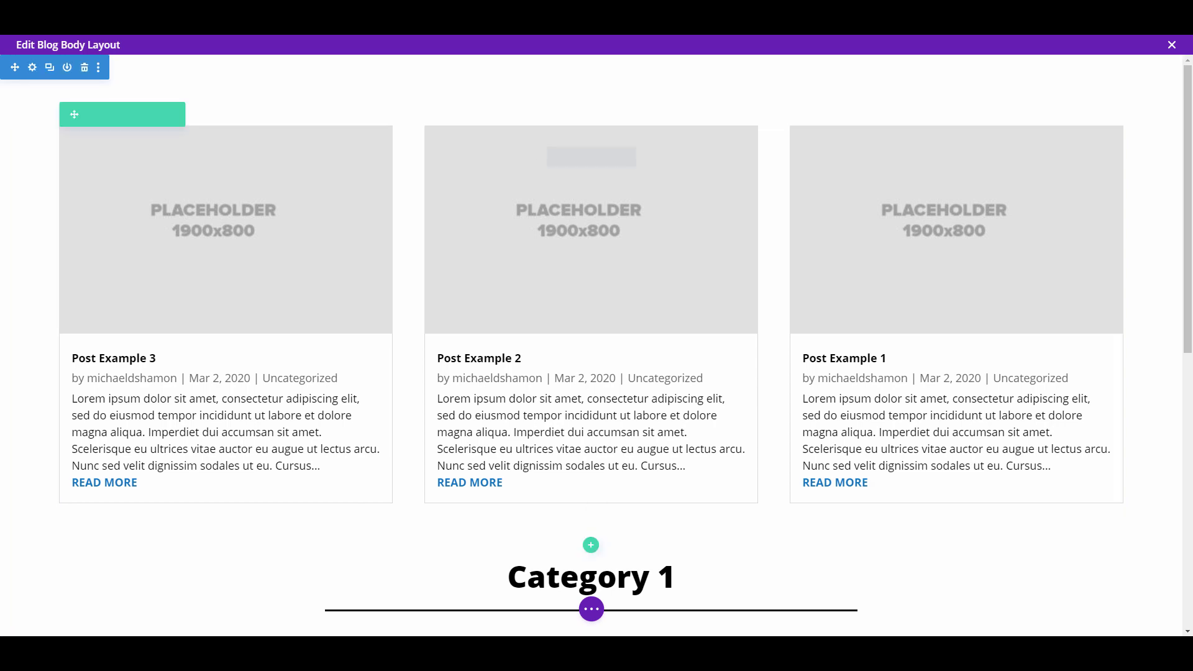
{"action": "scroll", "coordinate": [597, 342], "scroll_direction": "down", "scroll_amount": 9}
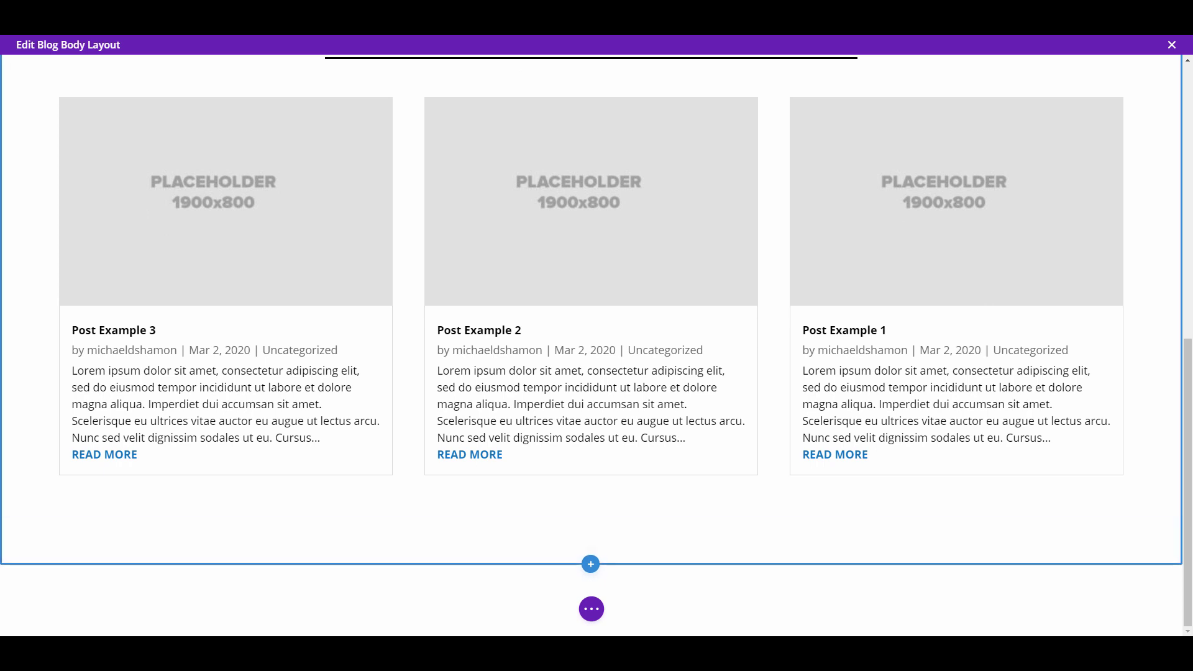
{"action": "left_click", "coordinate": [590, 564]}
{"action": "left_click", "coordinate": [516, 522]}
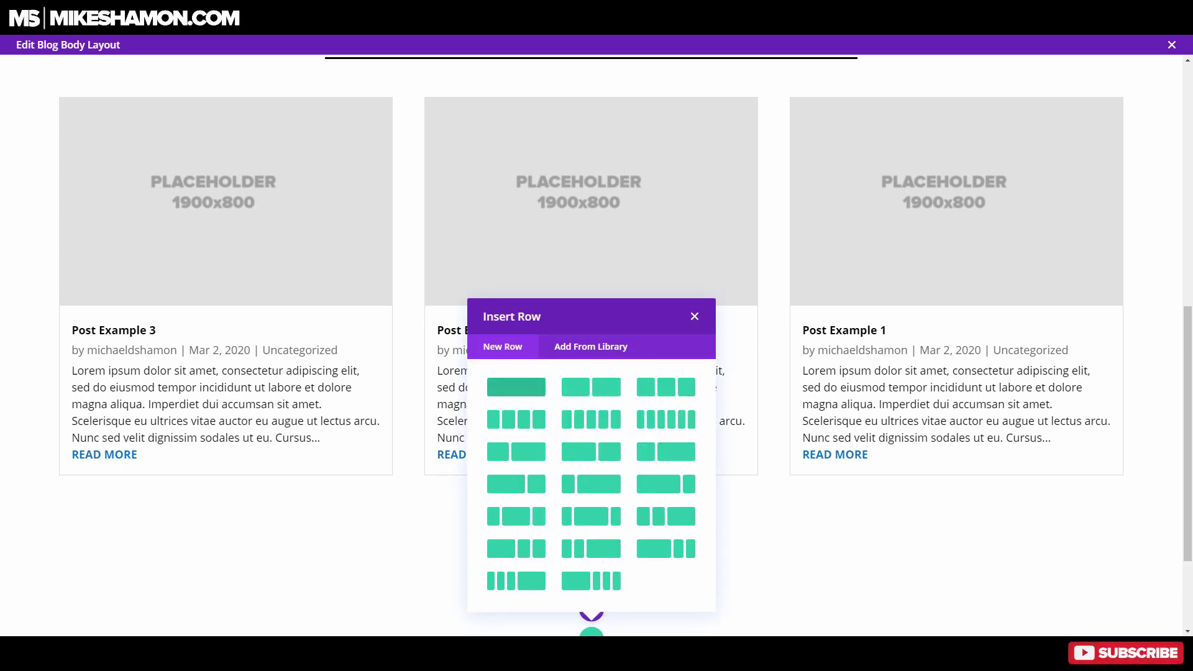
{"action": "left_click", "coordinate": [516, 387]}
Step: Insert a Text module in the new row and replace its placeholder content with "My Blog Page"
{"action": "type", "text": "tex"}
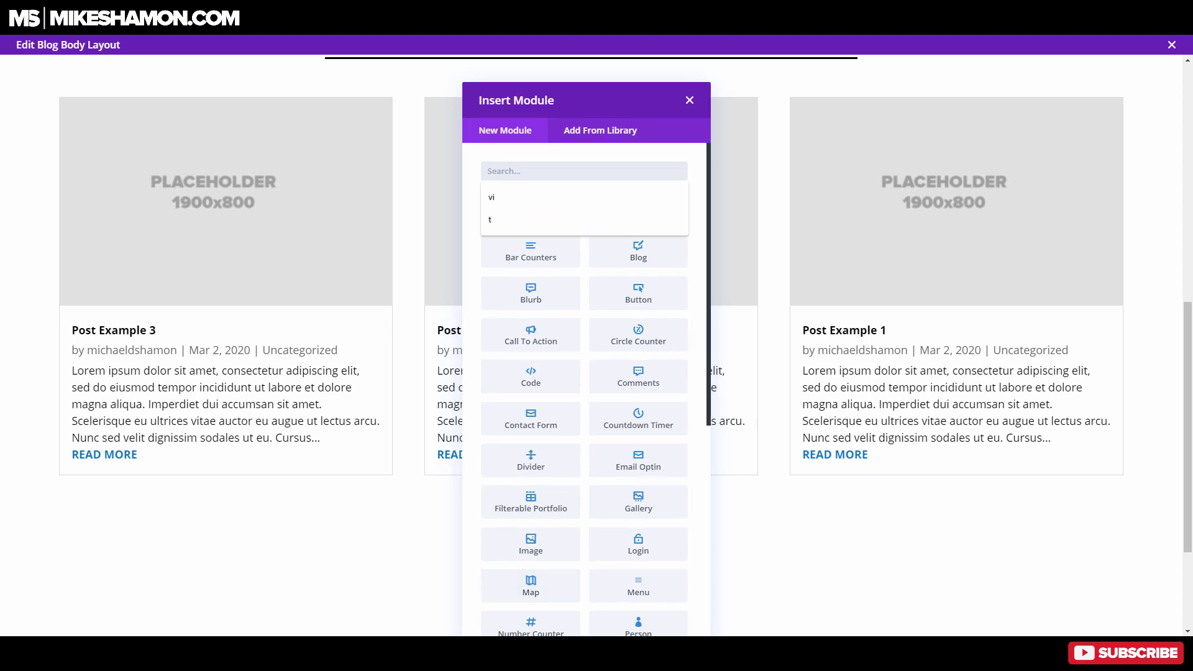
{"action": "left_click", "coordinate": [532, 209]}
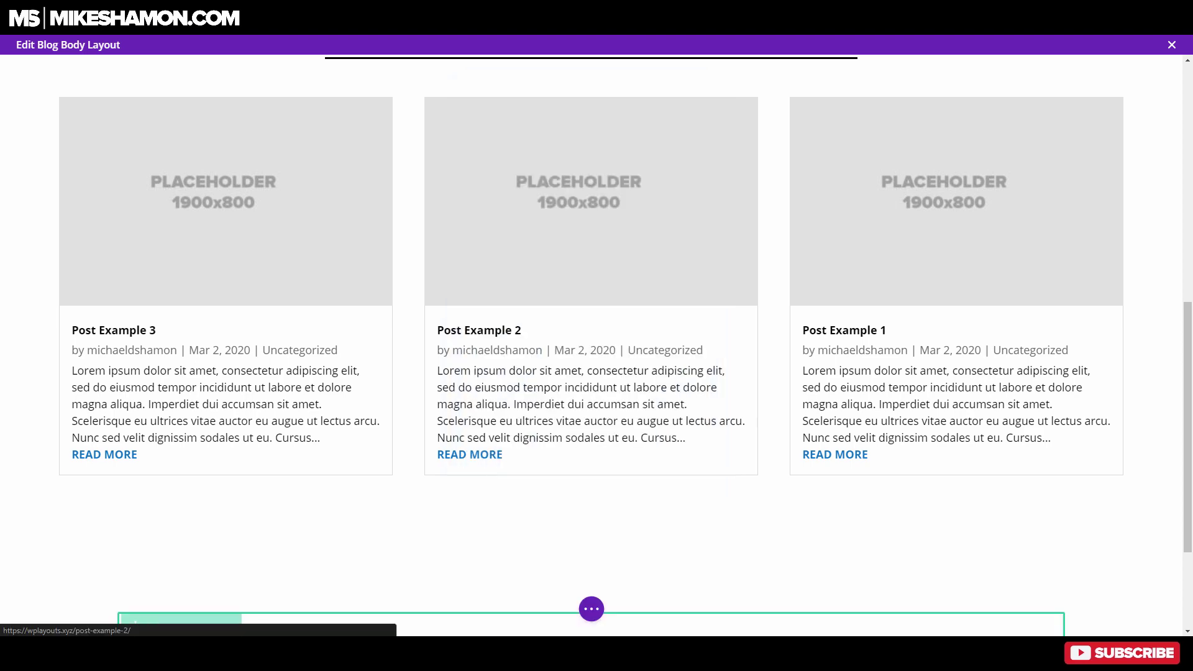
{"action": "key", "text": "ctrl+a"}
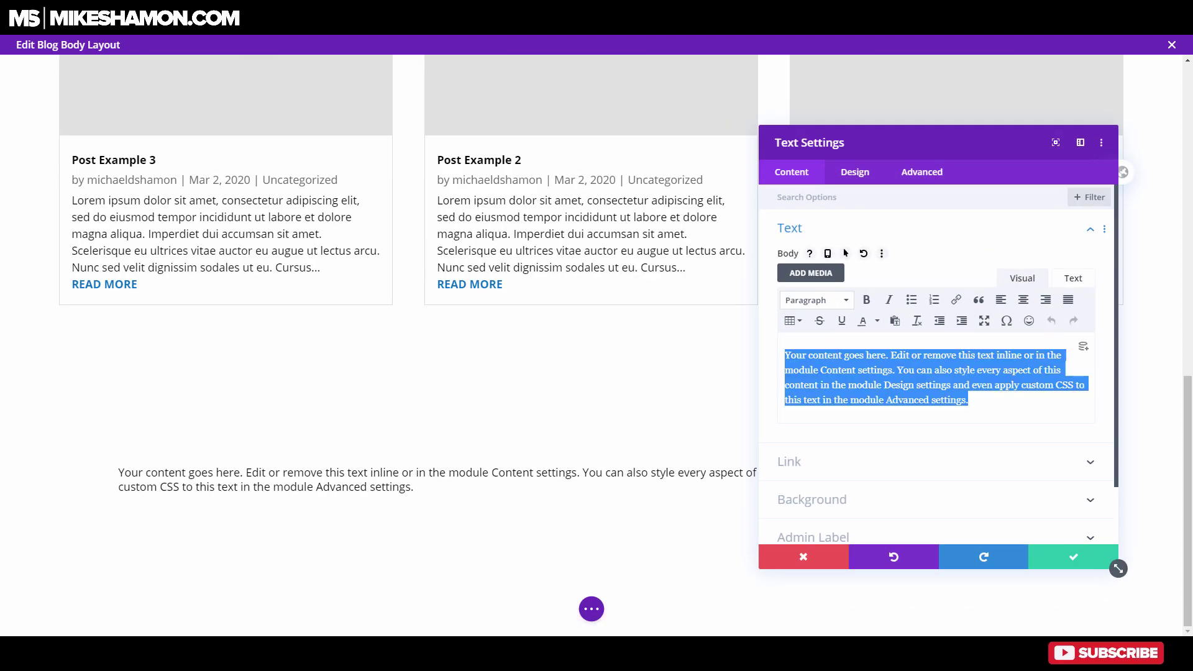
{"action": "type", "text": "My Blog Page"}
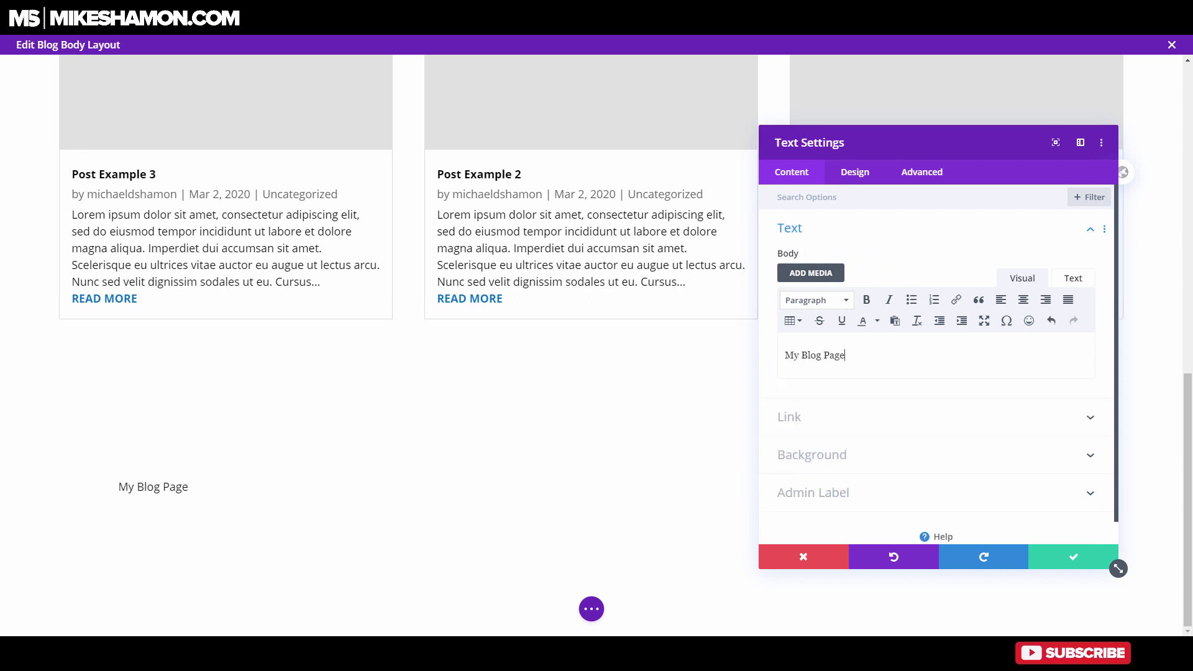
Step: Set the My Blog Page text size to 46px and apply the hard offset text shadow preset
{"action": "key", "text": "shift+Tab"}
{"action": "left_click", "coordinate": [812, 417]}
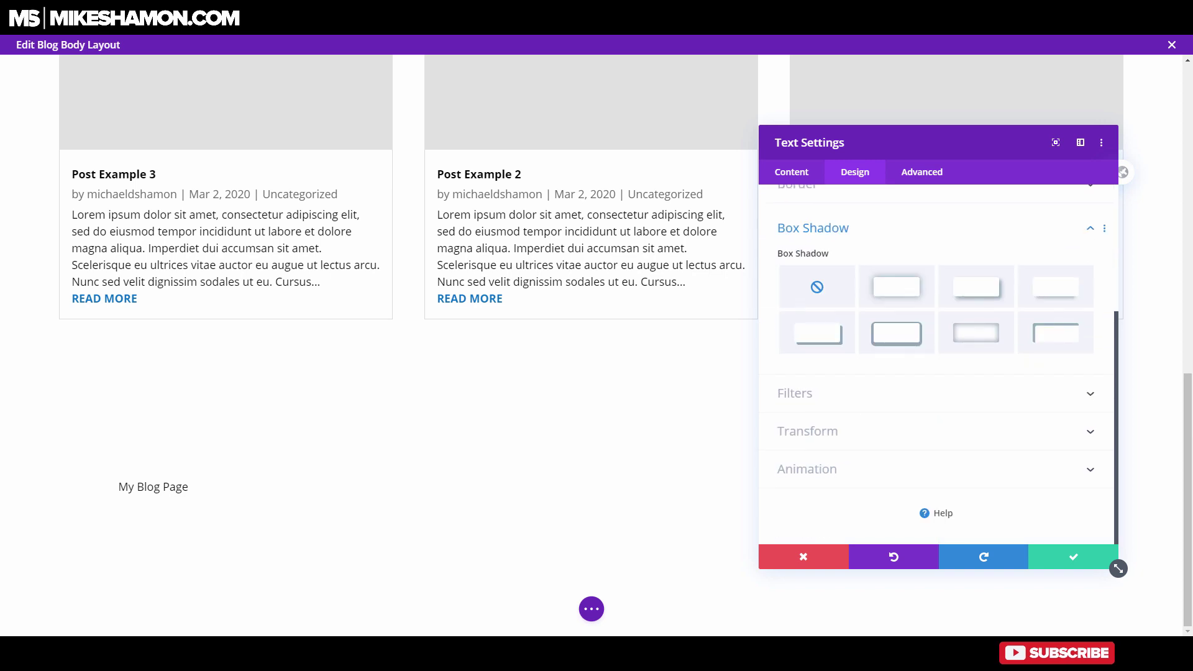
{"action": "scroll", "coordinate": [938, 364], "scroll_direction": "up", "scroll_amount": 3}
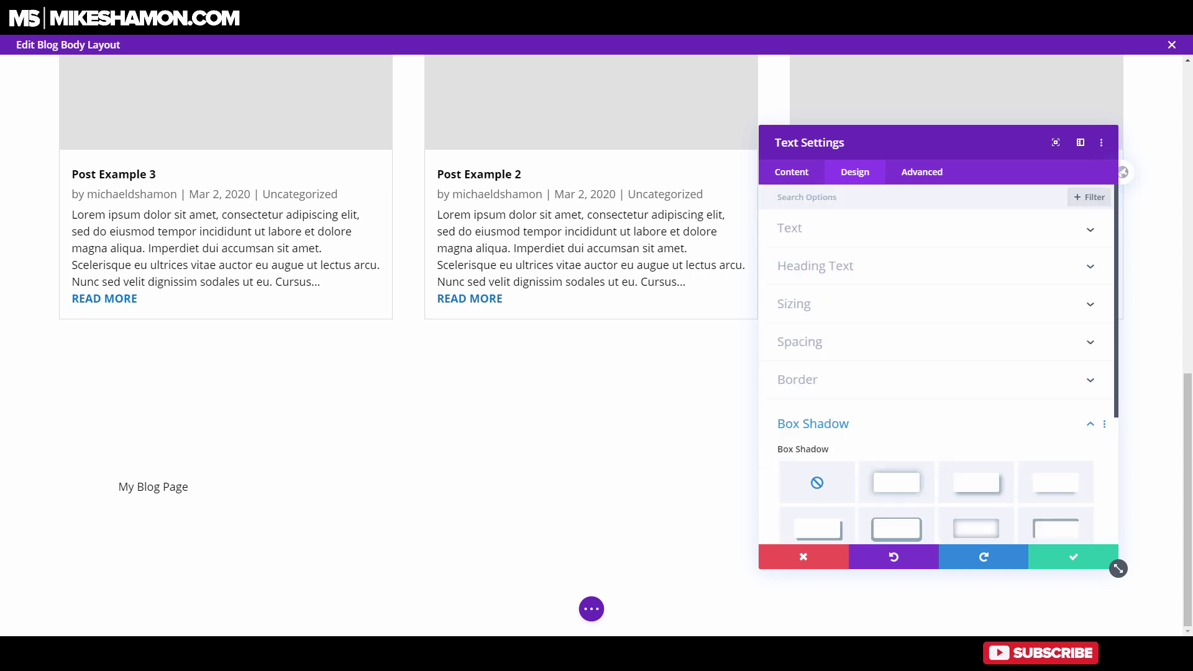
{"action": "left_click", "coordinate": [789, 228]}
{"action": "scroll", "coordinate": [938, 364], "scroll_direction": "down", "scroll_amount": 8}
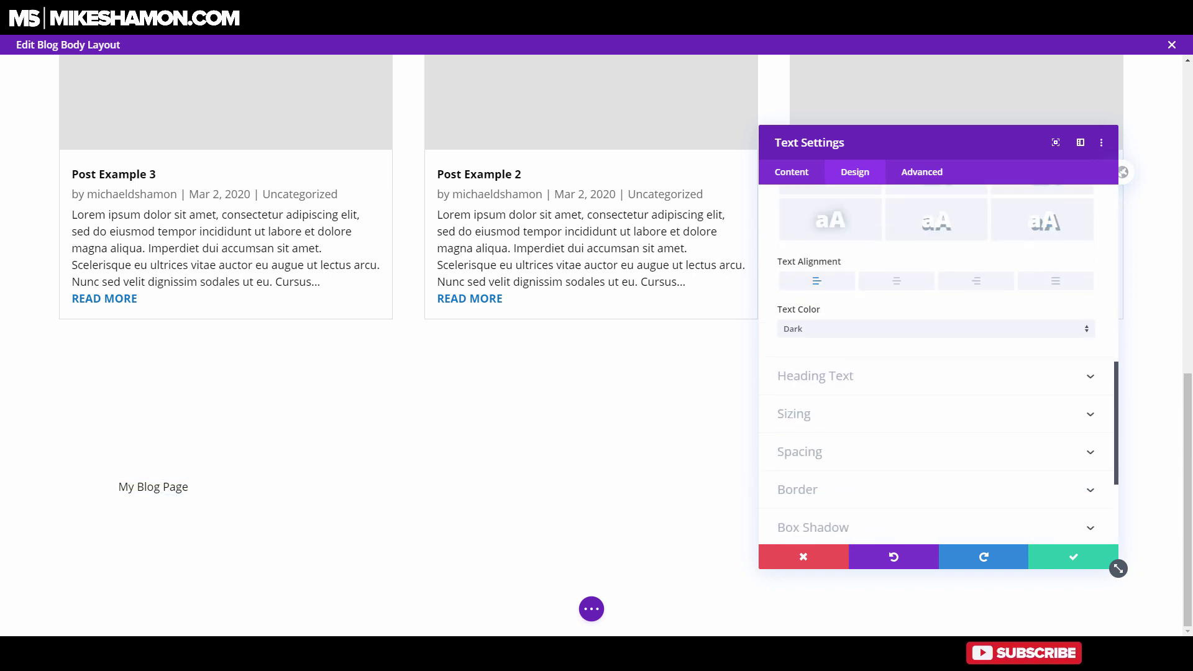
{"action": "scroll", "coordinate": [935, 360], "scroll_direction": "up", "scroll_amount": 2}
{"action": "scroll", "coordinate": [935, 373], "scroll_direction": "up", "scroll_amount": 4}
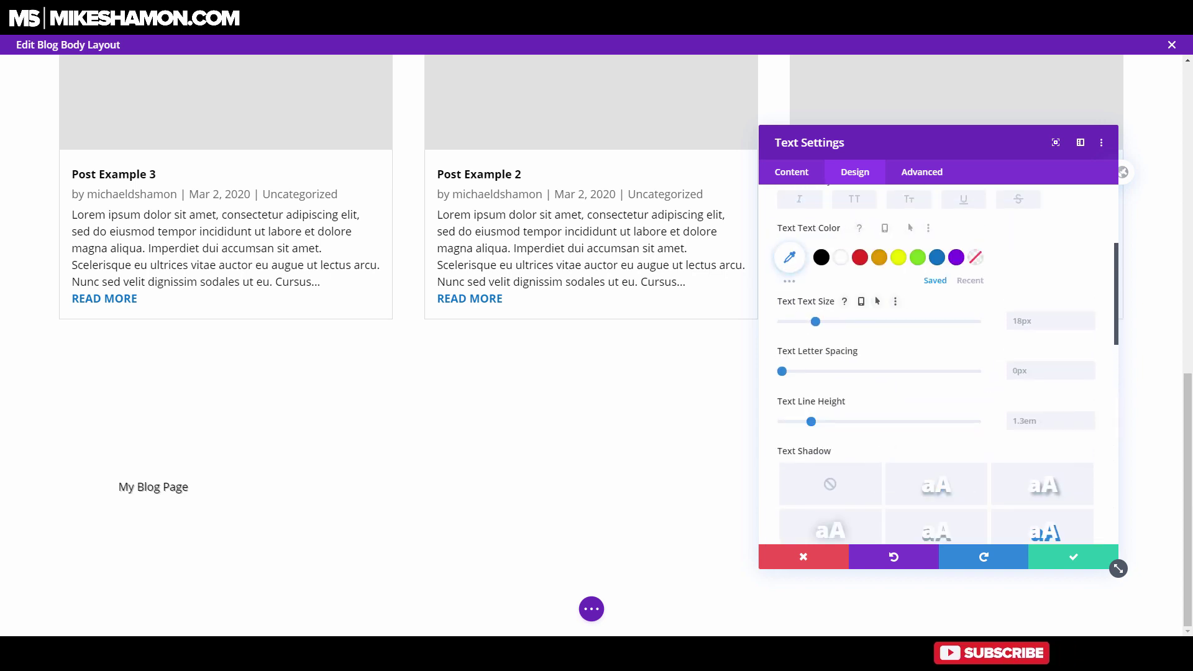
{"action": "left_click_drag", "start_coordinate": [815, 322], "coordinate": [870, 321]}
Step: Set the My Blog Page text to Ultra Bold weight and white color
{"action": "scroll", "coordinate": [870, 321], "scroll_direction": "up", "scroll_amount": 3}
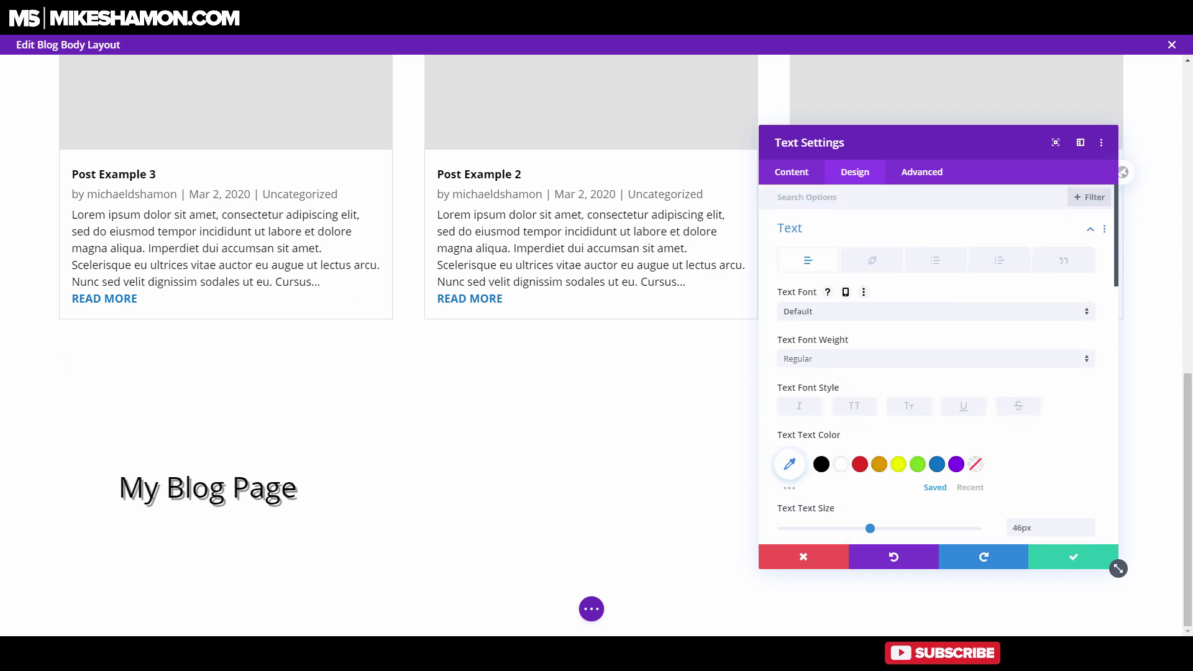
{"action": "left_click", "coordinate": [935, 358]}
{"action": "left_click", "coordinate": [820, 455]}
{"action": "scroll", "coordinate": [840, 364], "scroll_direction": "down", "scroll_amount": 2}
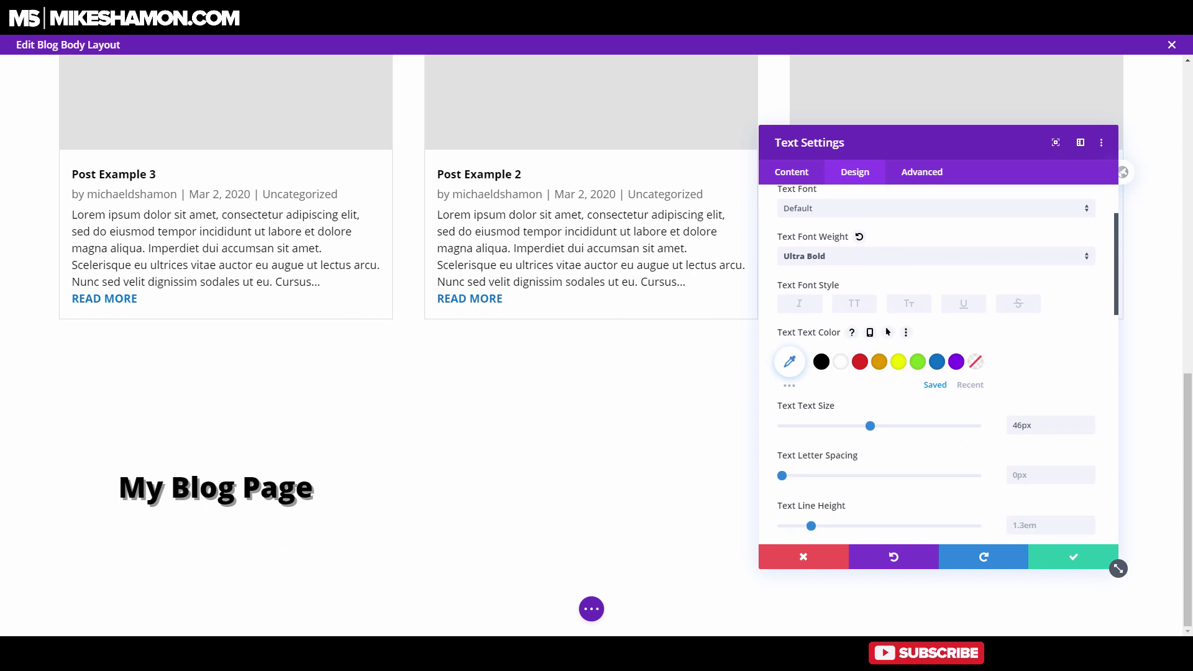
{"action": "left_click", "coordinate": [840, 362]}
Step: Center-align the My Blog Page text and save the Text module settings
{"action": "scroll", "coordinate": [840, 362], "scroll_direction": "down", "scroll_amount": 4}
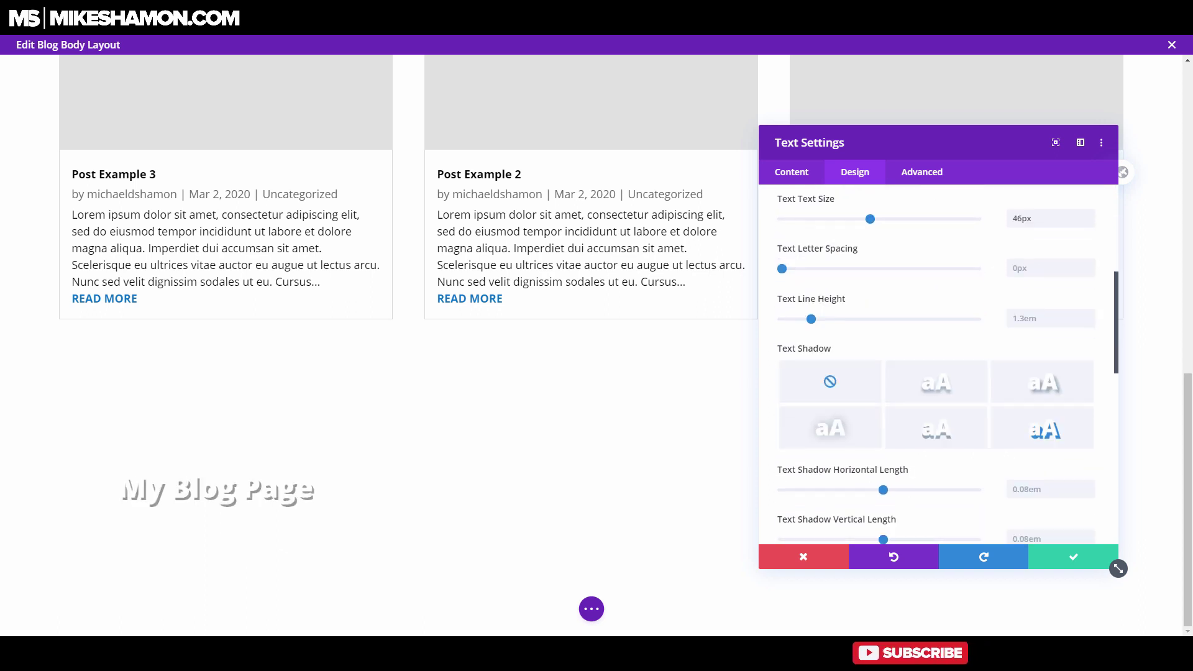
{"action": "scroll", "coordinate": [841, 362], "scroll_direction": "down", "scroll_amount": 5}
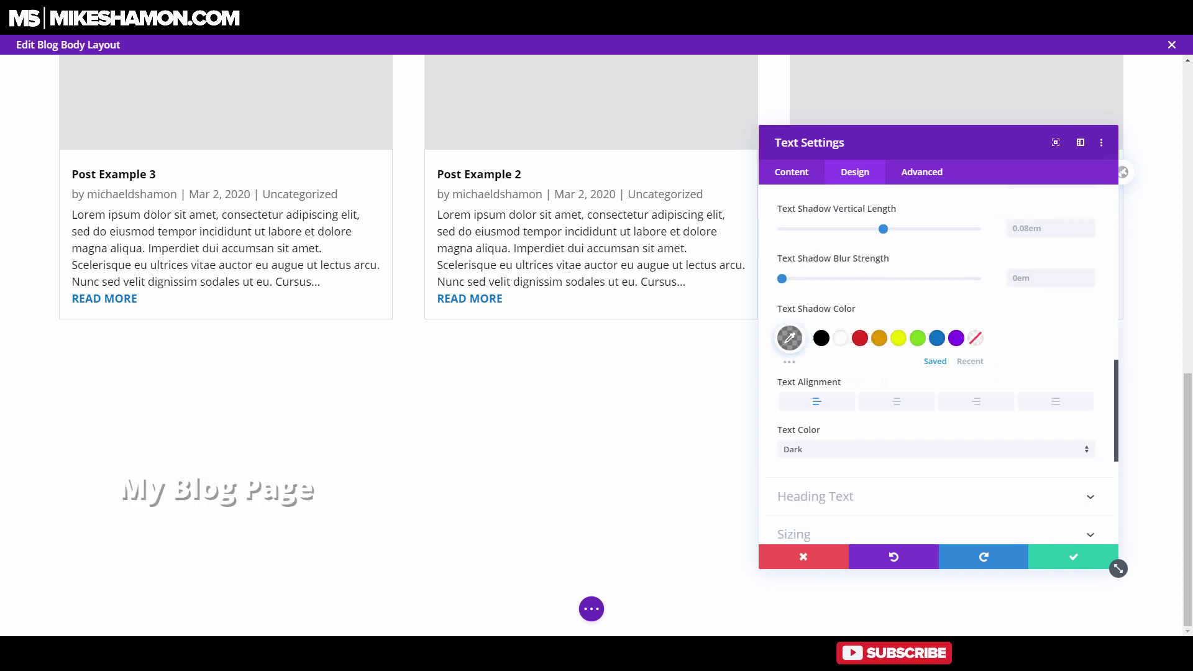
{"action": "left_click", "coordinate": [896, 402]}
{"action": "left_click", "coordinate": [1081, 556]}
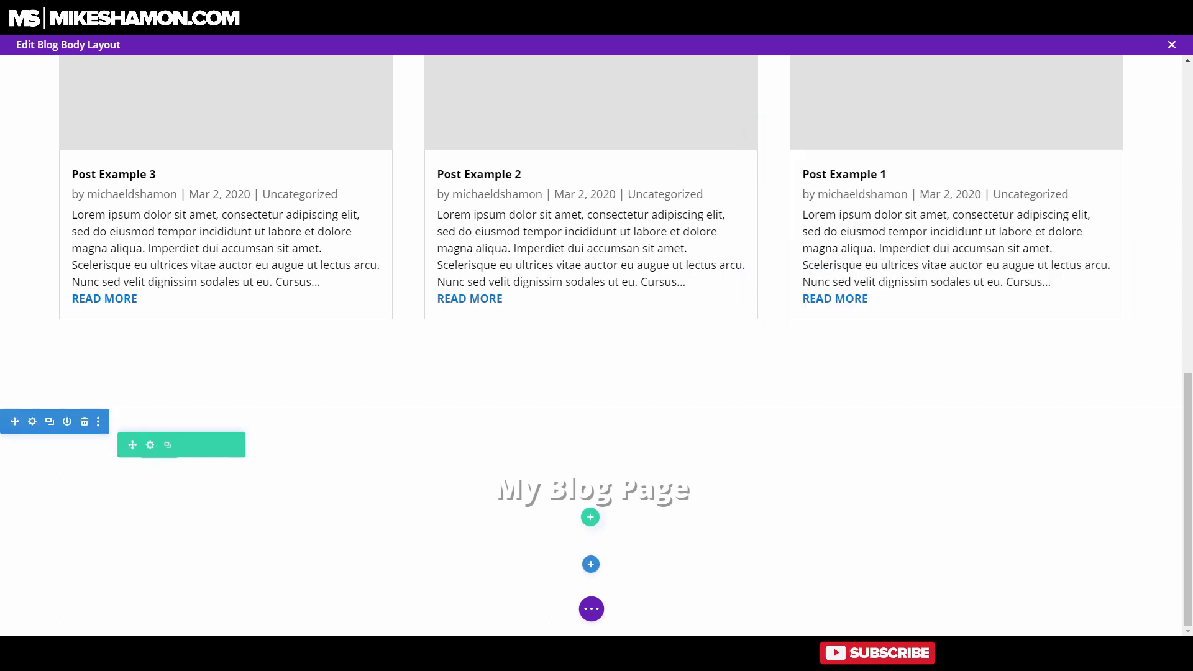
Step: Set the My Blog Page section's background image to beach-maldives-ocean-1430677.jpg from the Media Library
{"action": "left_click", "coordinate": [32, 421]}
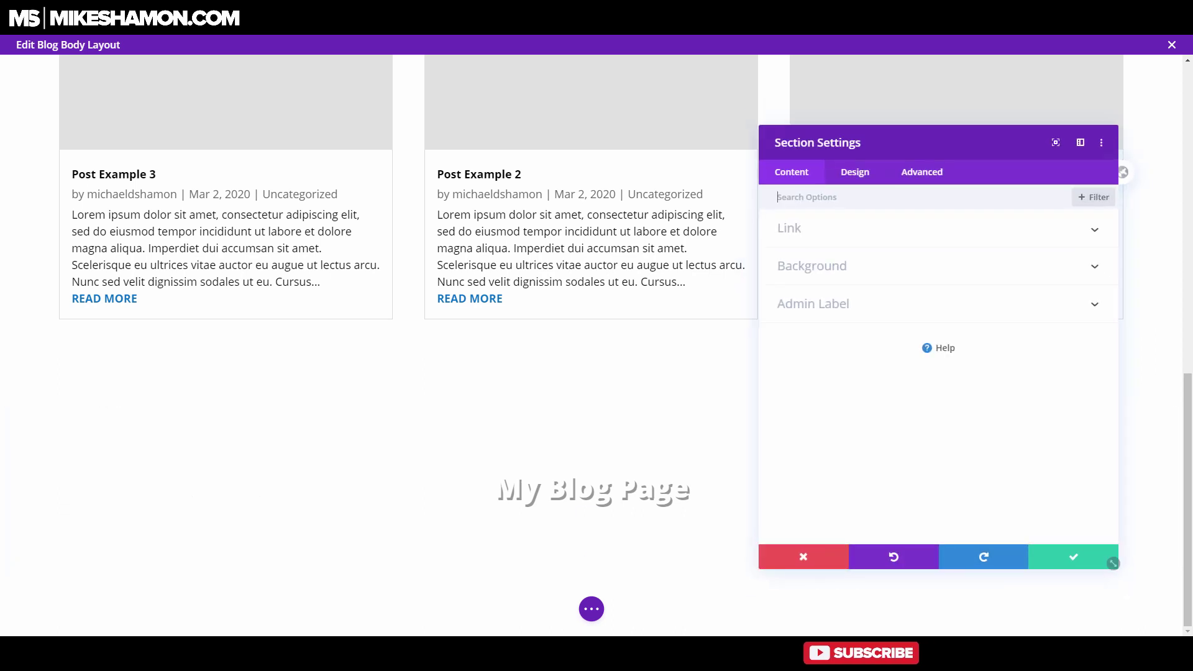
{"action": "left_click", "coordinate": [812, 266]}
{"action": "left_click", "coordinate": [936, 326]}
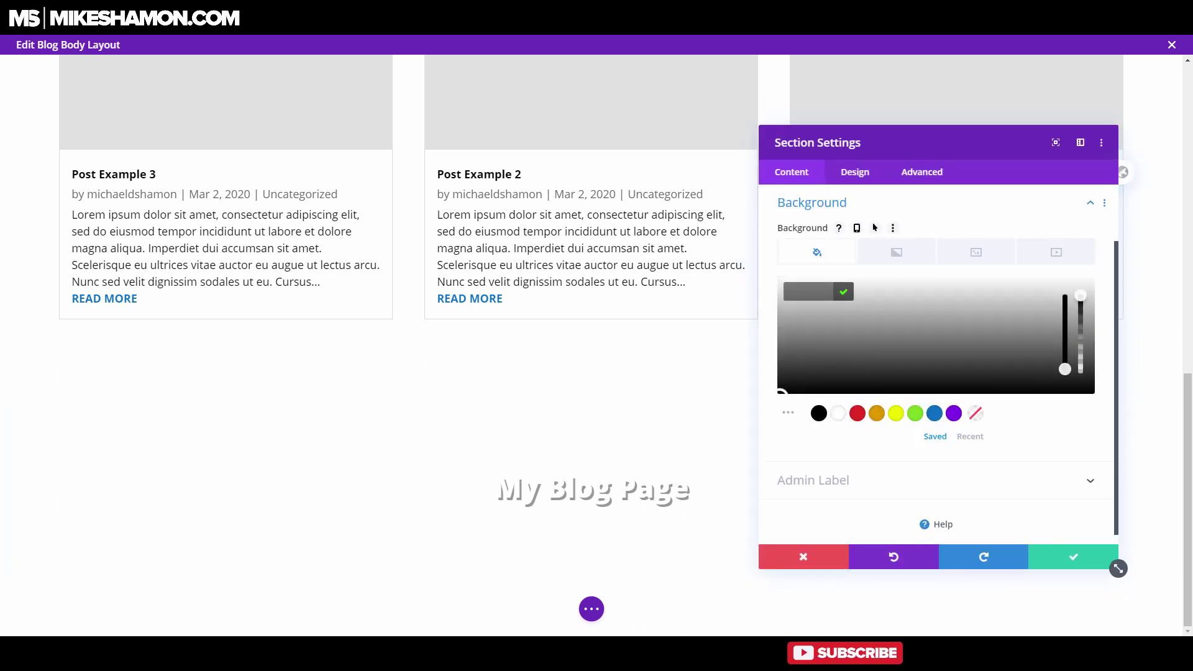
{"action": "left_click", "coordinate": [976, 252]}
{"action": "left_click", "coordinate": [936, 325]}
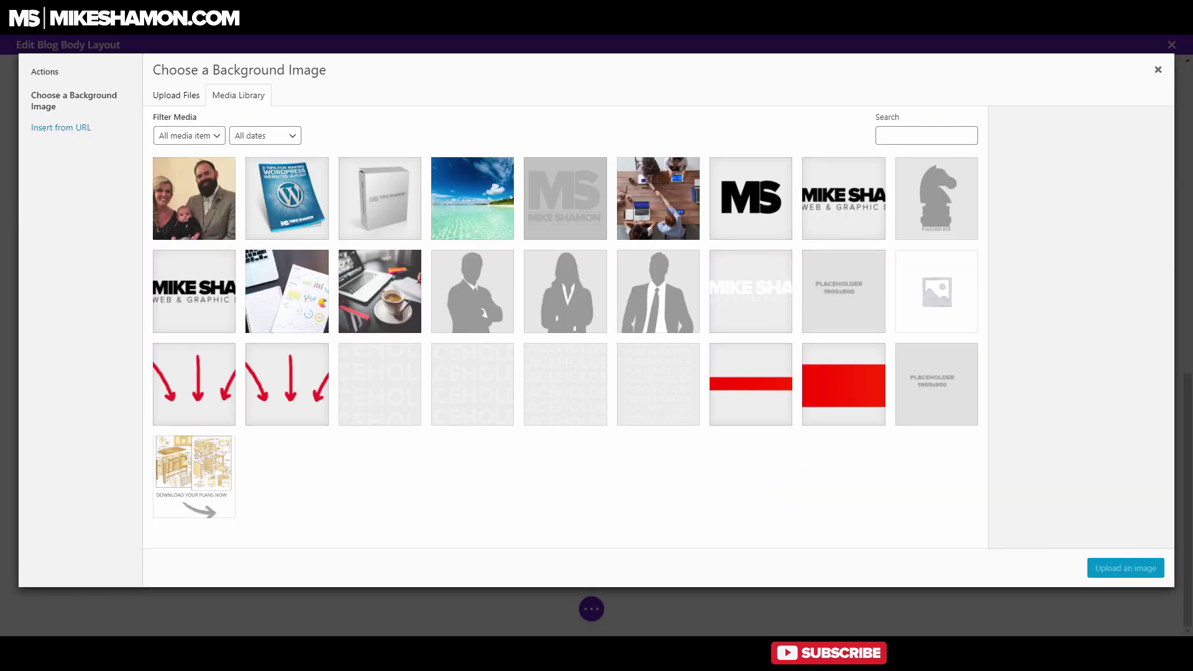
{"action": "left_click", "coordinate": [472, 199]}
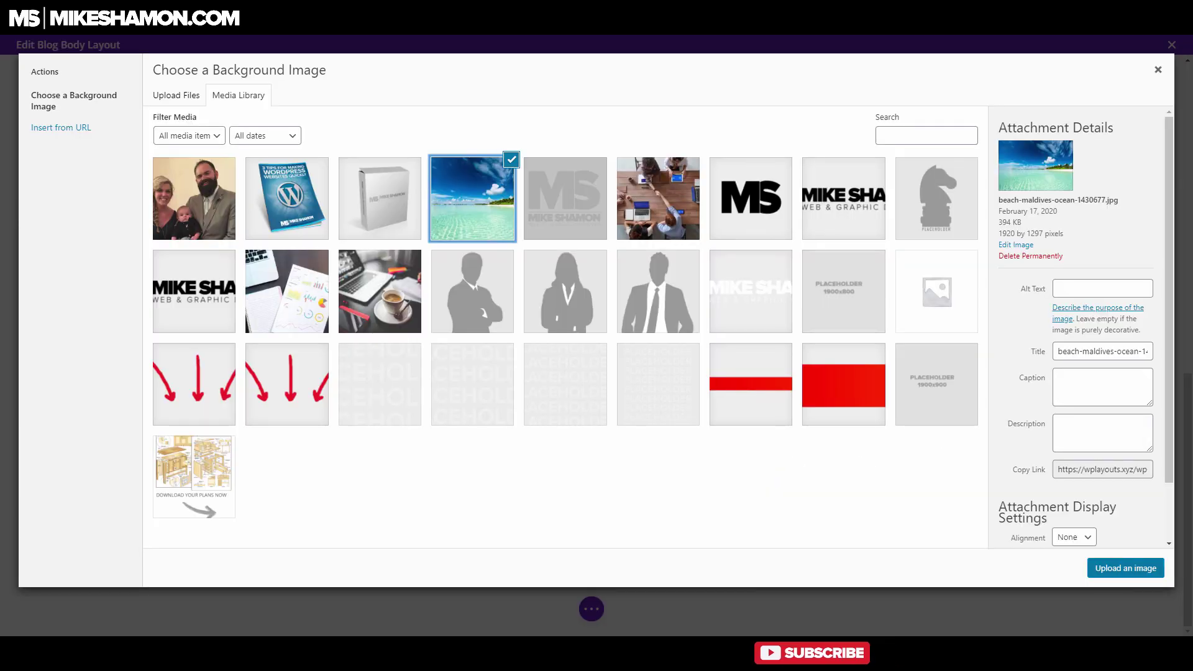
{"action": "left_click", "coordinate": [1125, 568]}
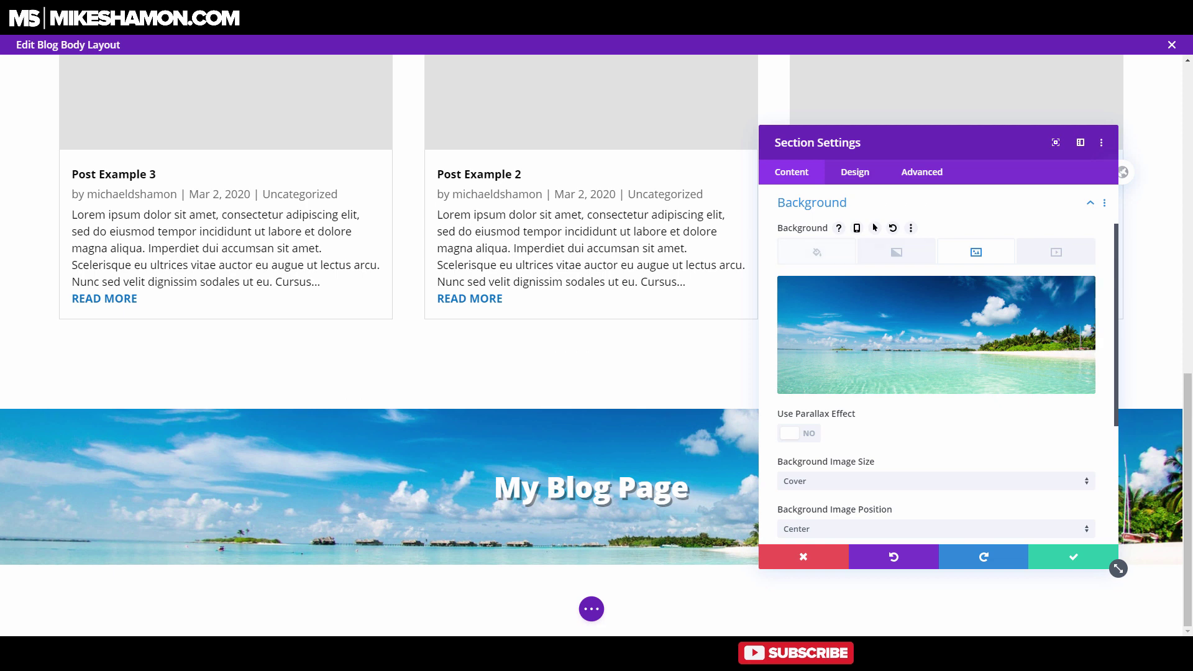
Step: Set the background image blend of the My Blog Page section to Overlay
{"action": "left_click", "coordinate": [817, 251]}
{"action": "left_click", "coordinate": [976, 252]}
{"action": "scroll", "coordinate": [936, 323], "scroll_direction": "down", "scroll_amount": 1}
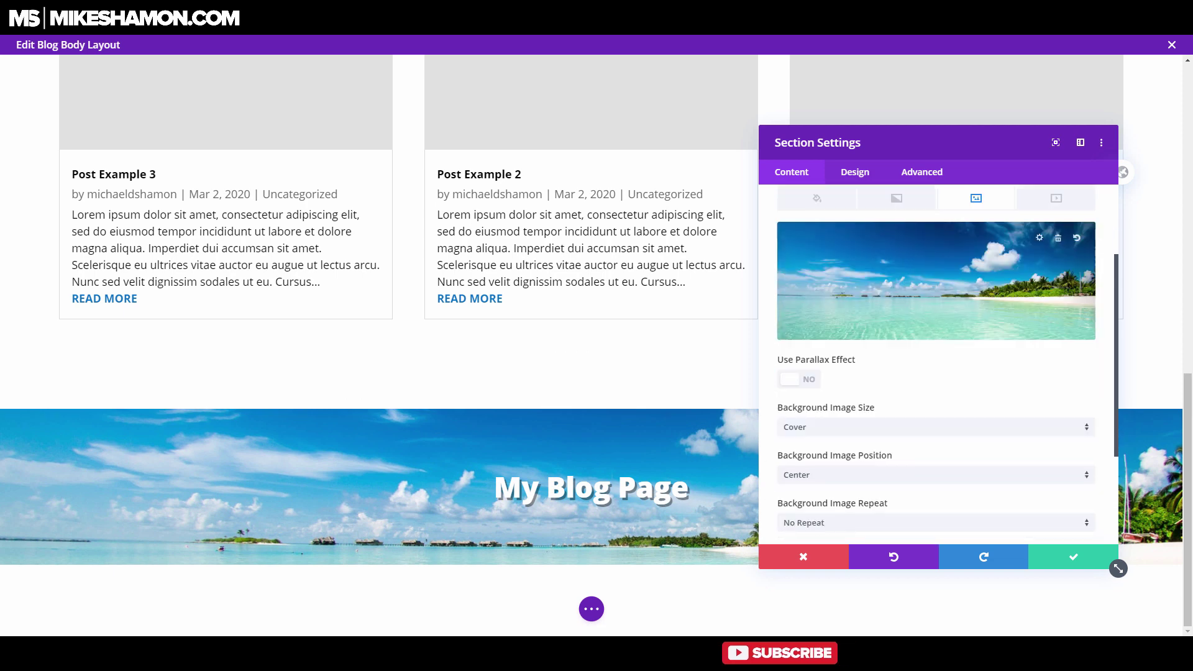
{"action": "scroll", "coordinate": [936, 311], "scroll_direction": "down", "scroll_amount": 3}
{"action": "left_click", "coordinate": [932, 415]}
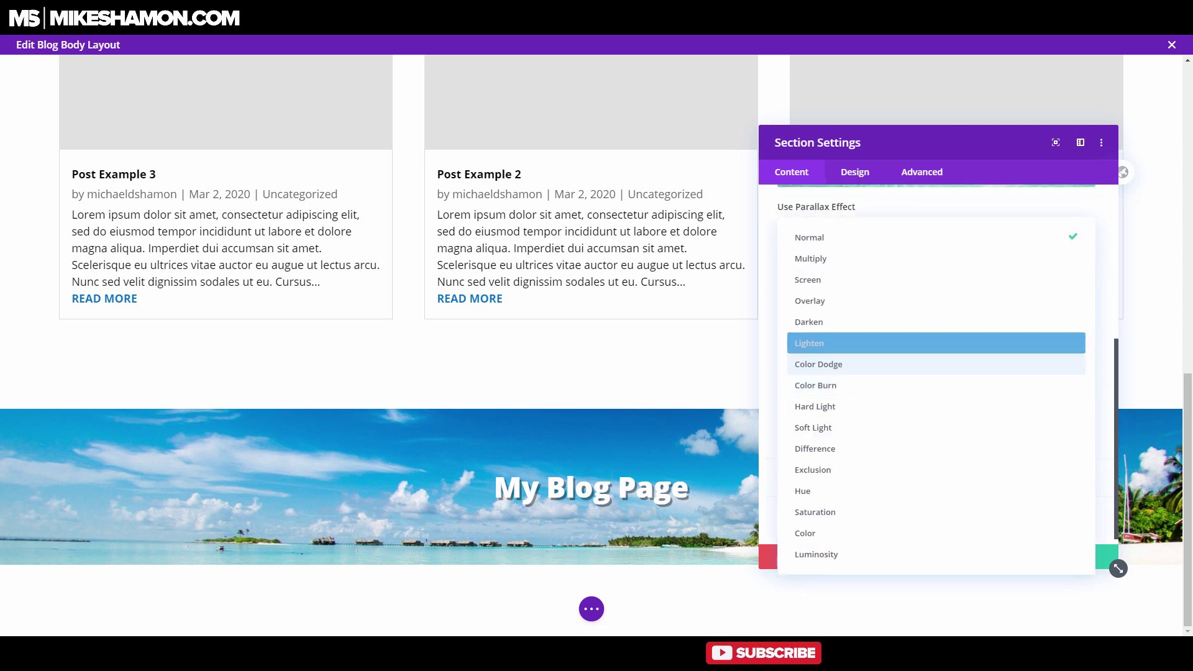
{"action": "left_click", "coordinate": [810, 301]}
Step: Add a semi-transparent black background color, rgba(0,0,0,0.34), to the My Blog Page section and save its settings
{"action": "scroll", "coordinate": [935, 373], "scroll_direction": "up", "scroll_amount": 2}
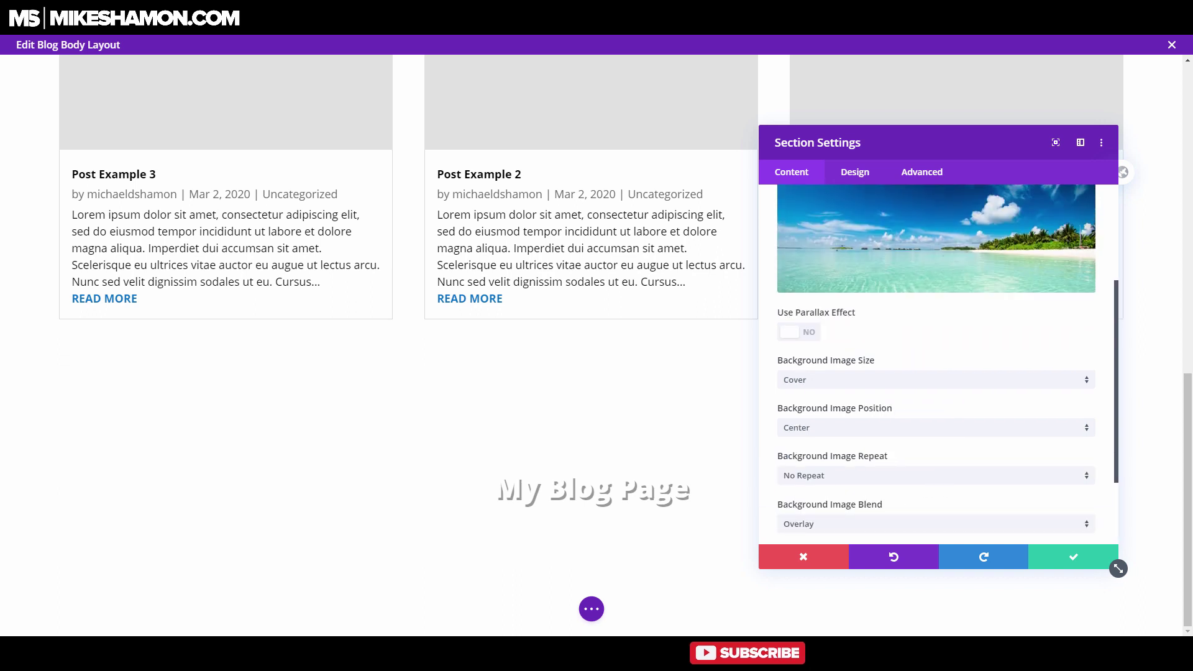
{"action": "scroll", "coordinate": [936, 364], "scroll_direction": "up", "scroll_amount": 3}
{"action": "left_click", "coordinate": [817, 322]}
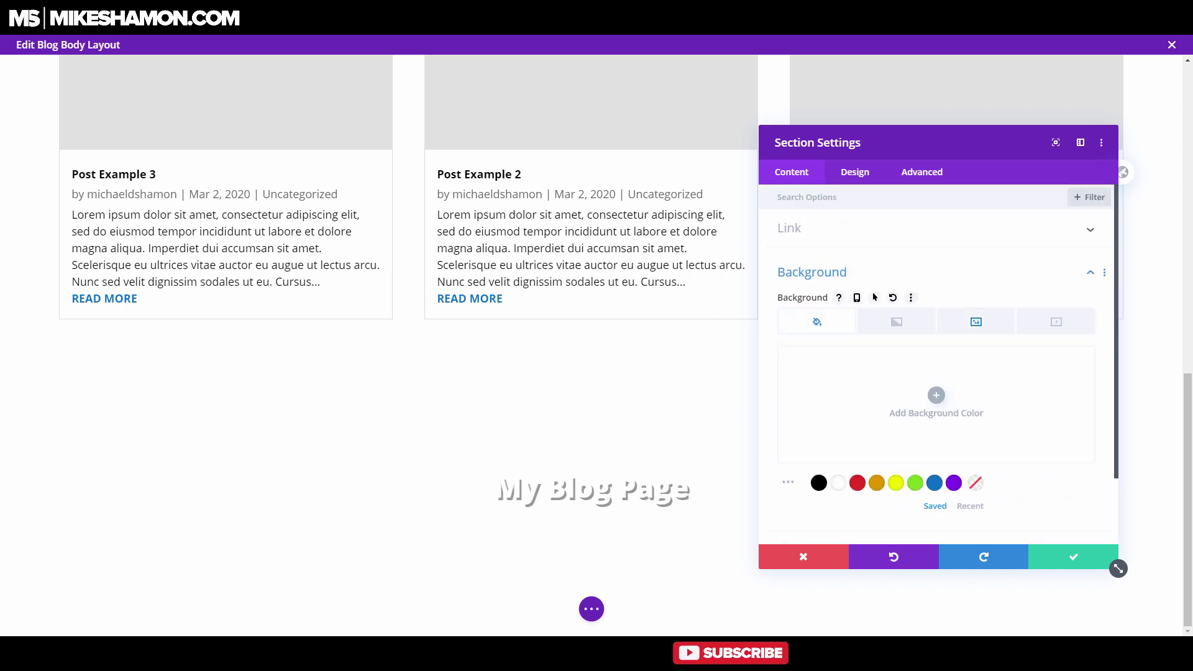
{"action": "left_click", "coordinate": [936, 395]}
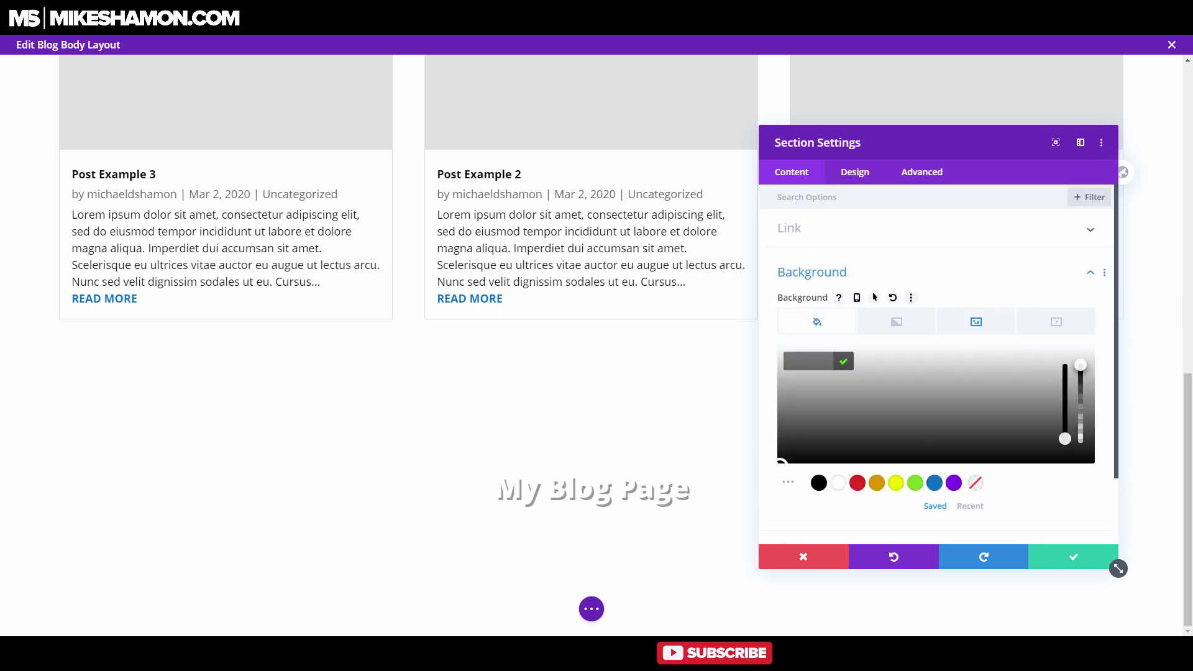
{"action": "left_click", "coordinate": [781, 462]}
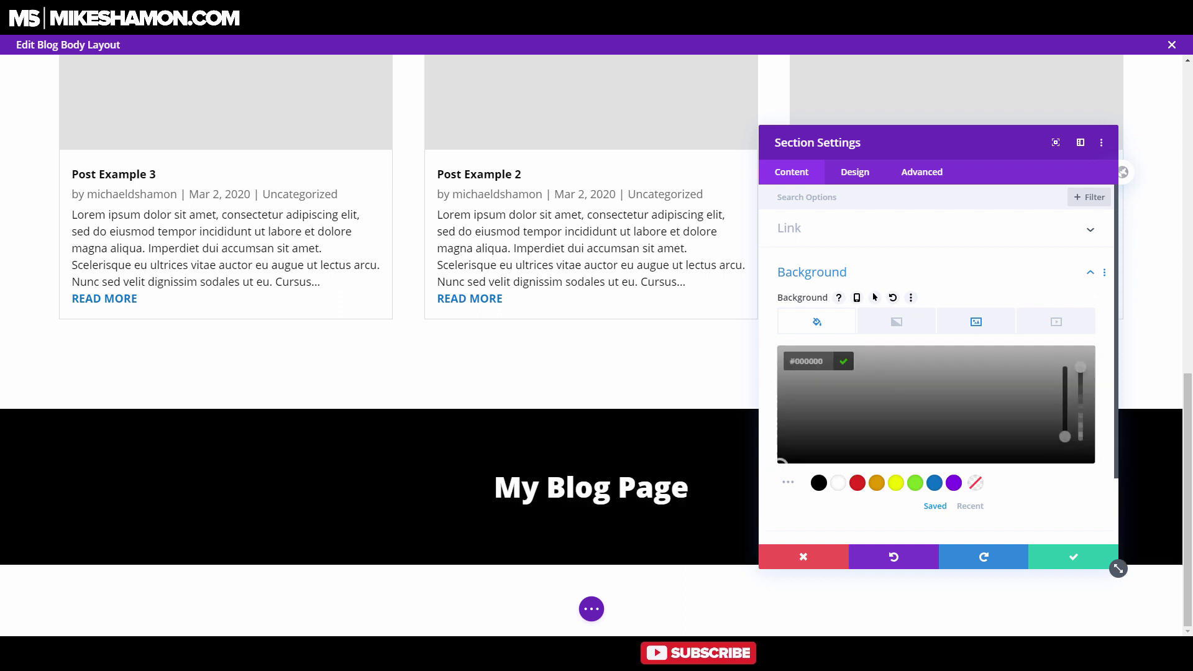
{"action": "left_click_drag", "start_coordinate": [1080, 365], "coordinate": [1081, 411]}
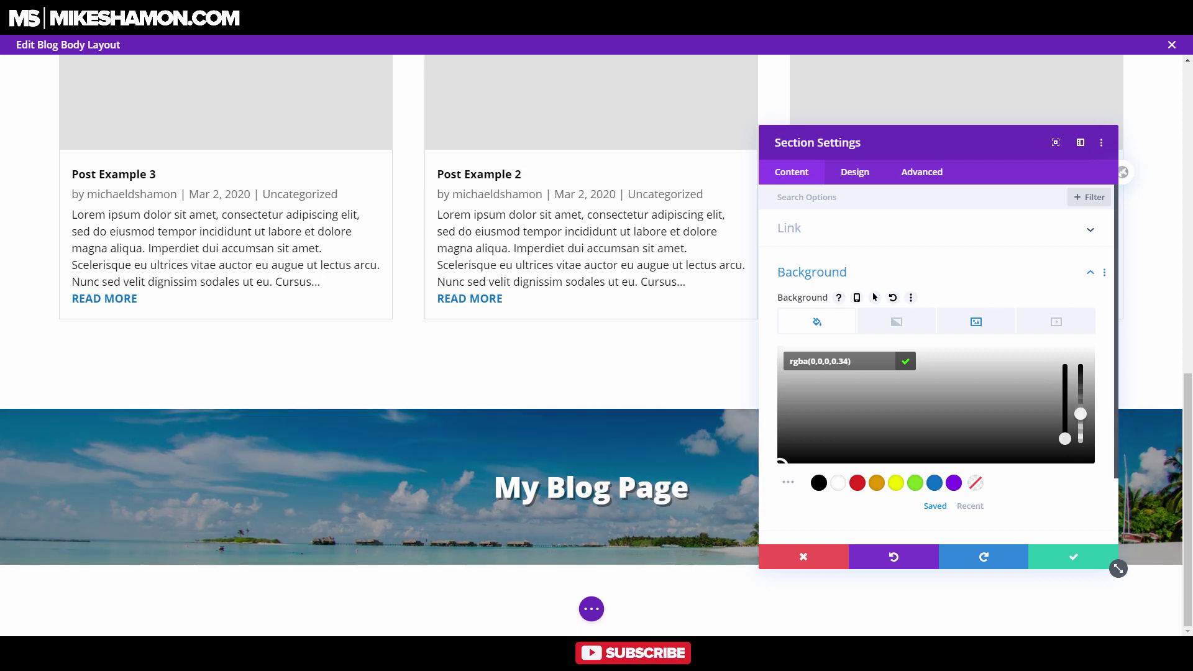
{"action": "left_click", "coordinate": [1073, 556]}
Step: Move the My Blog Page section to the top of the layout, above the first post grid
{"action": "left_click_drag", "start_coordinate": [15, 421], "coordinate": [15, 97]}
{"action": "scroll", "coordinate": [211, 333], "scroll_direction": "up", "scroll_amount": 11}
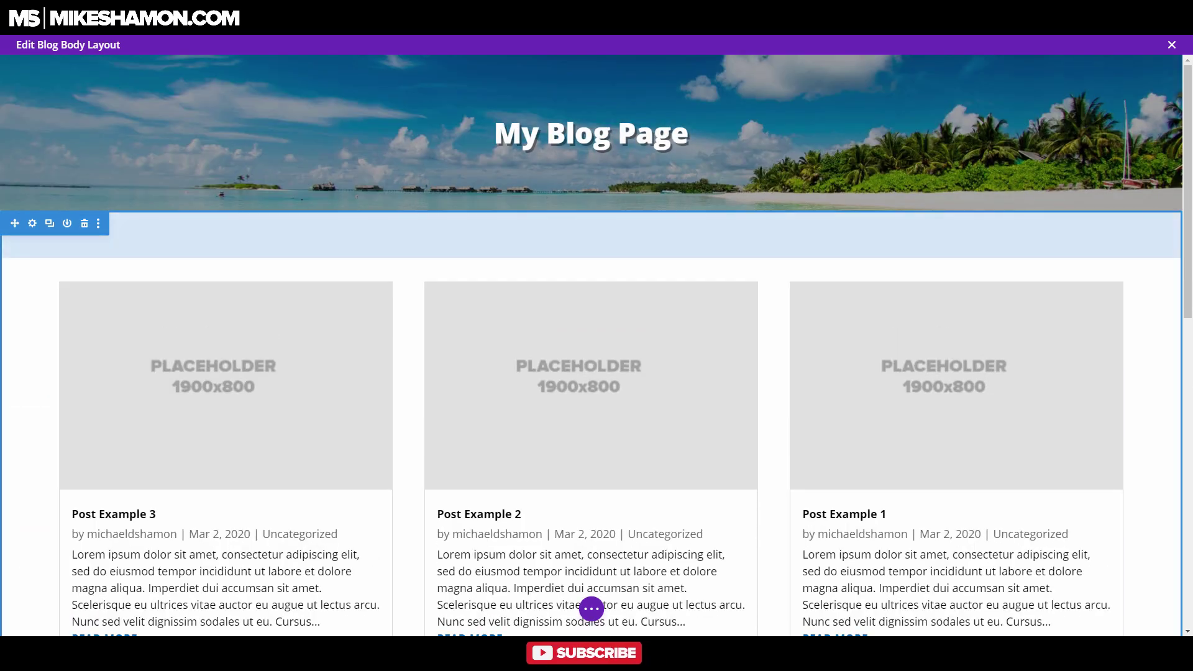
Step: Set the post grid section's top and bottom margins to 0px and its linked top and bottom padding to 16, and save
{"action": "left_click", "coordinate": [33, 223]}
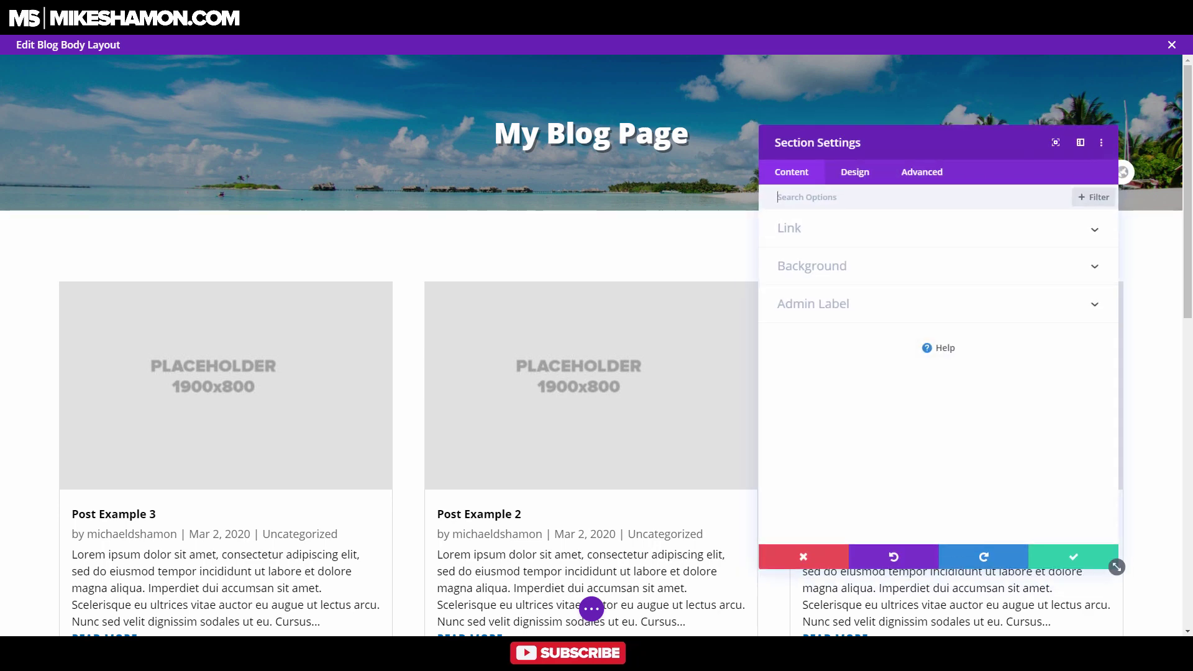
{"action": "left_click", "coordinate": [853, 172]}
{"action": "left_click", "coordinate": [800, 341]}
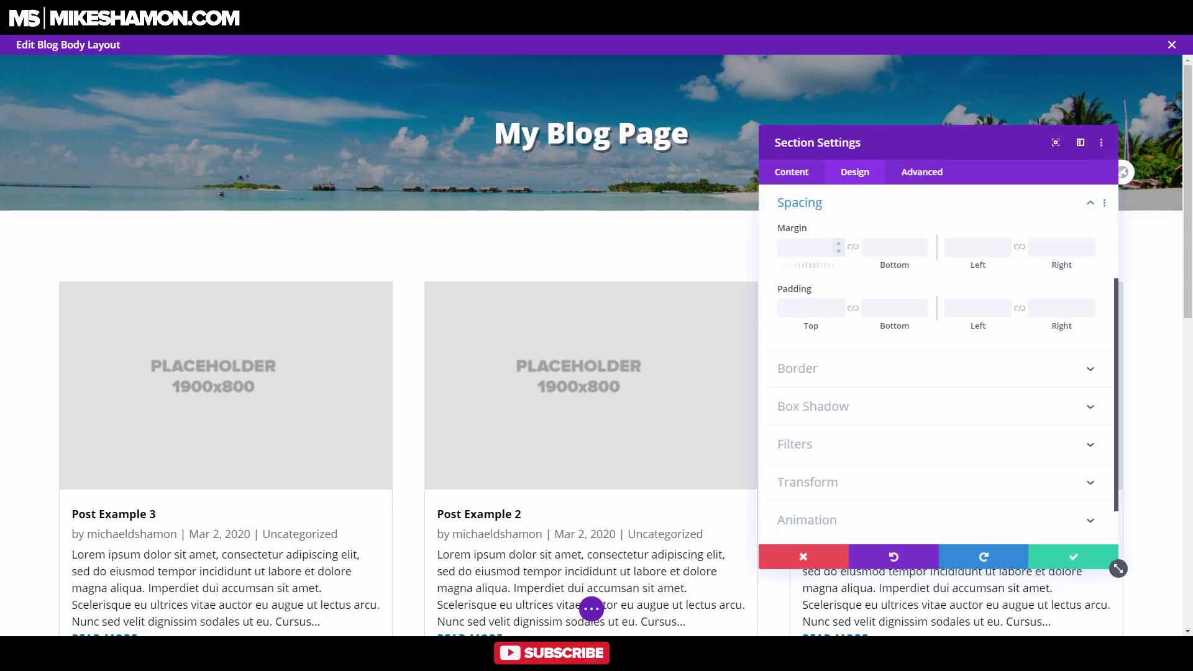
{"action": "left_click", "coordinate": [852, 246]}
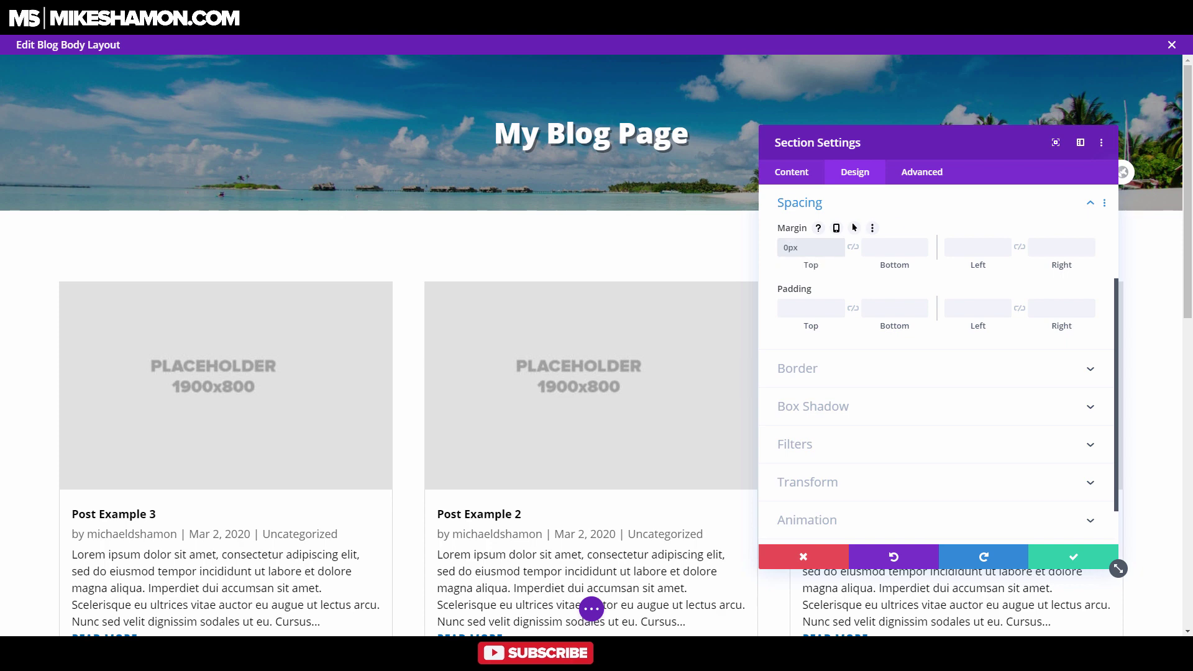
{"action": "left_click", "coordinate": [824, 308]}
{"action": "type", "text": "0"}
{"action": "left_click", "coordinate": [853, 308]}
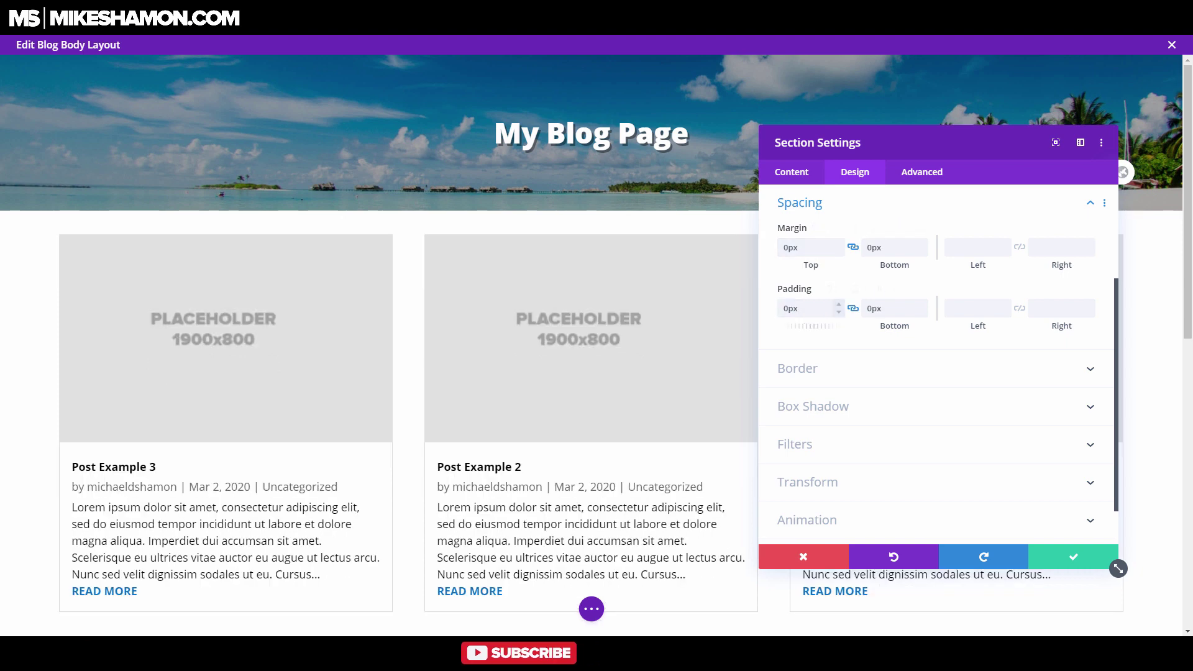
{"action": "double_click", "coordinate": [802, 309]}
{"action": "type", "text": "16"}
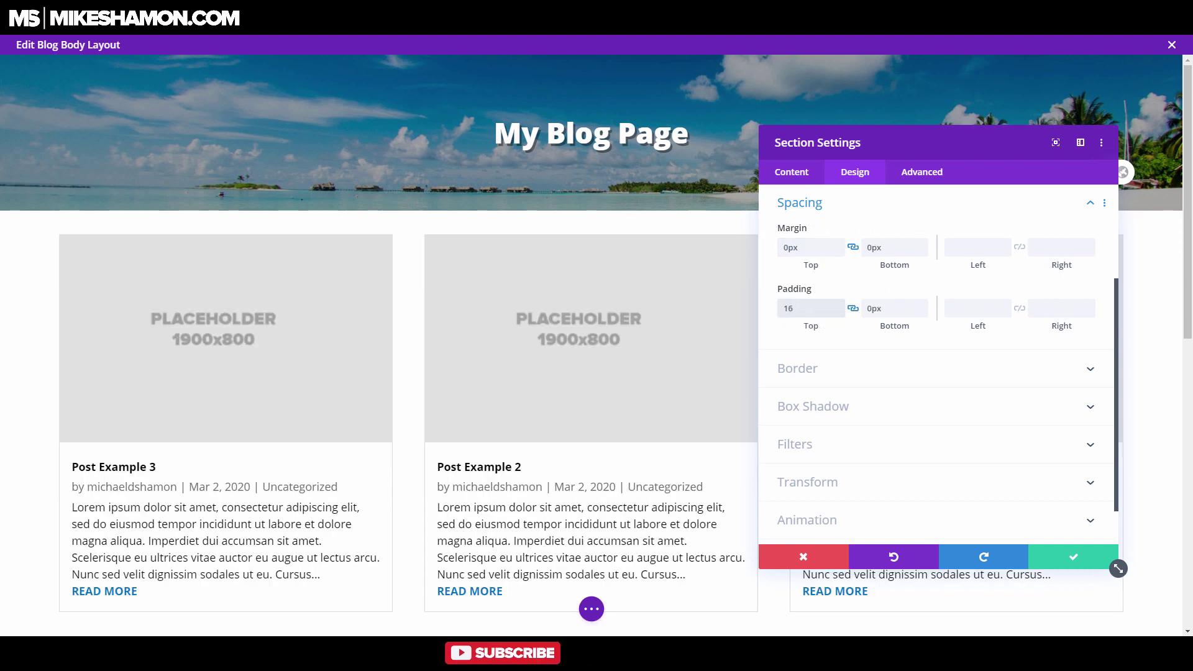
{"action": "left_click", "coordinate": [1073, 557]}
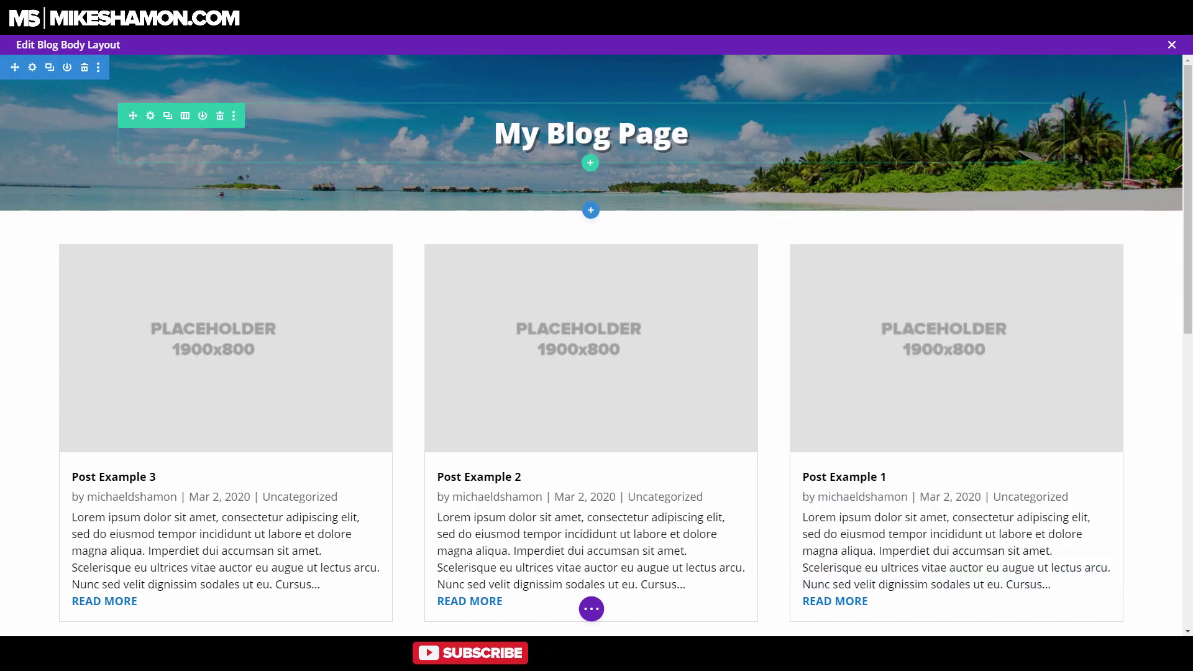
Step: Set the top and bottom padding of the My Blog Page title row to 5%, with both values linked
{"action": "left_click", "coordinate": [150, 116]}
{"action": "left_click", "coordinate": [855, 172]}
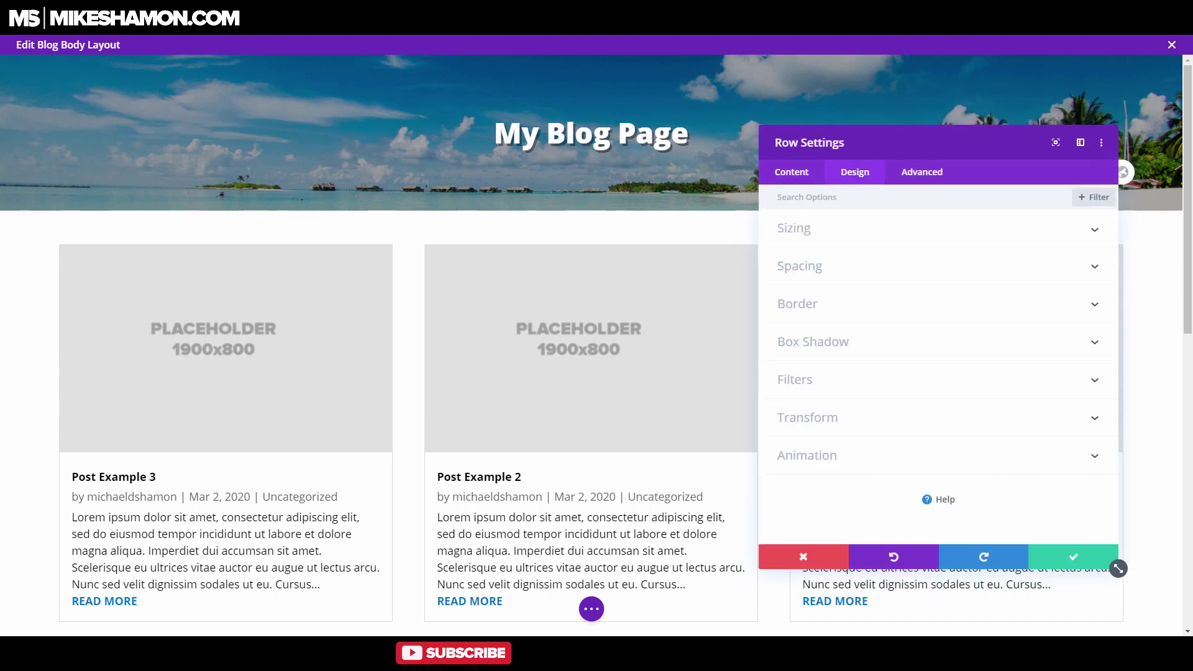
{"action": "left_click", "coordinate": [800, 265]}
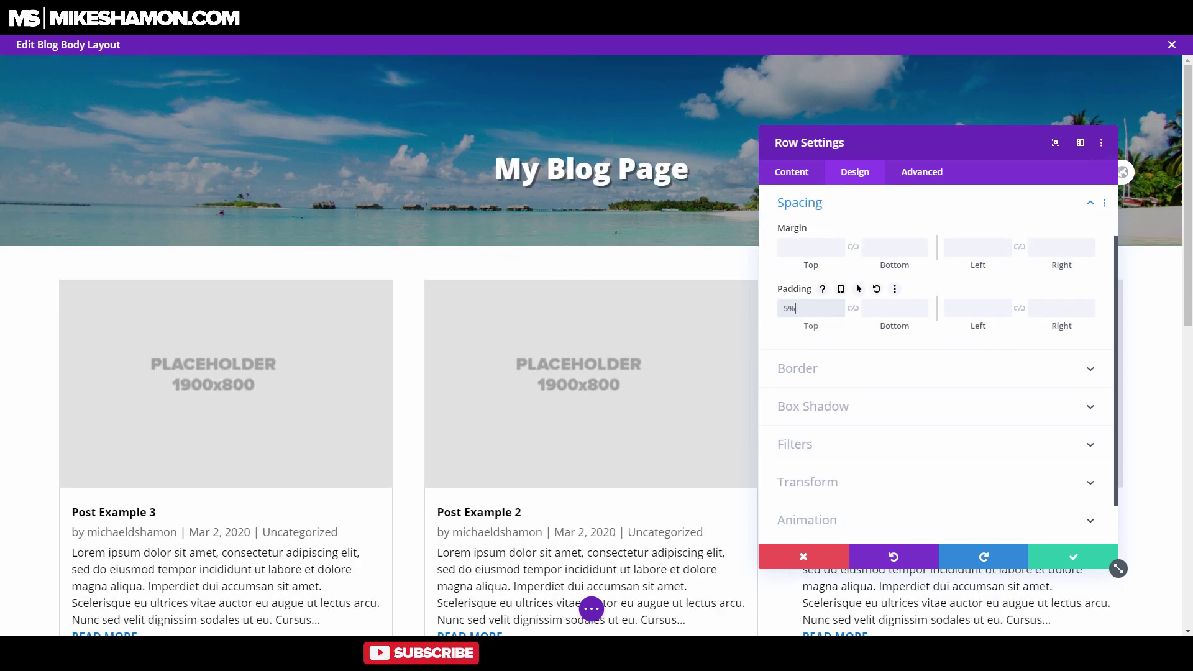
{"action": "left_click", "coordinate": [852, 308]}
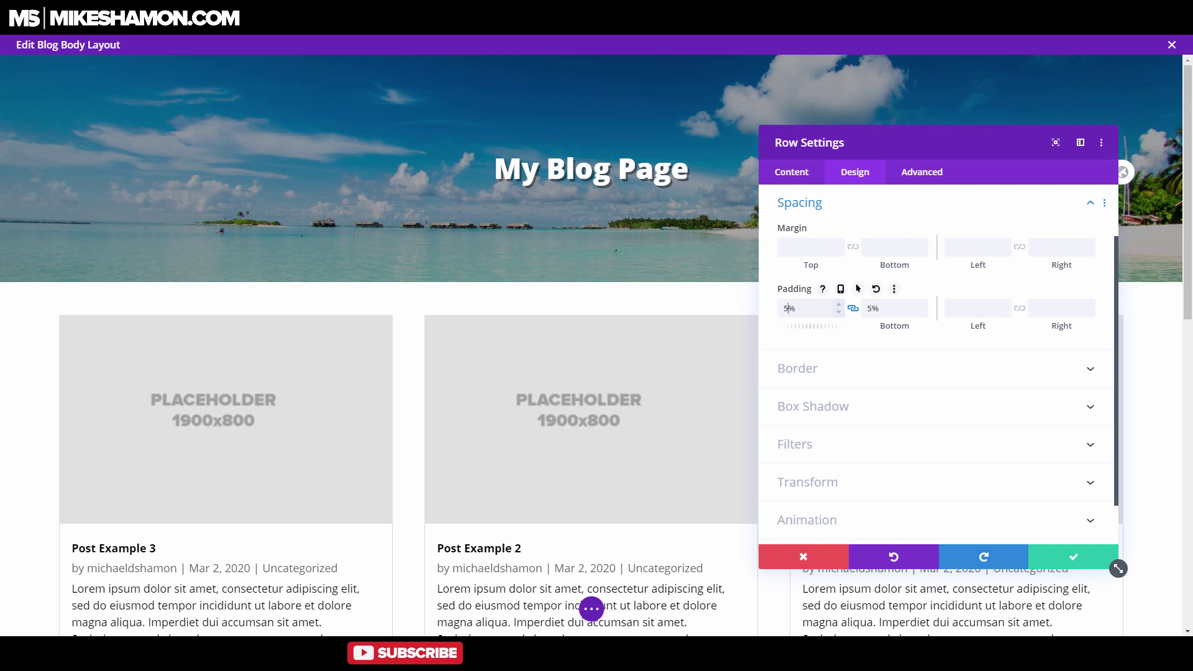
Step: Try 10% top and bottom padding on the title row and return it to 5%
{"action": "double_click", "coordinate": [787, 308]}
{"action": "type", "text": "10"}
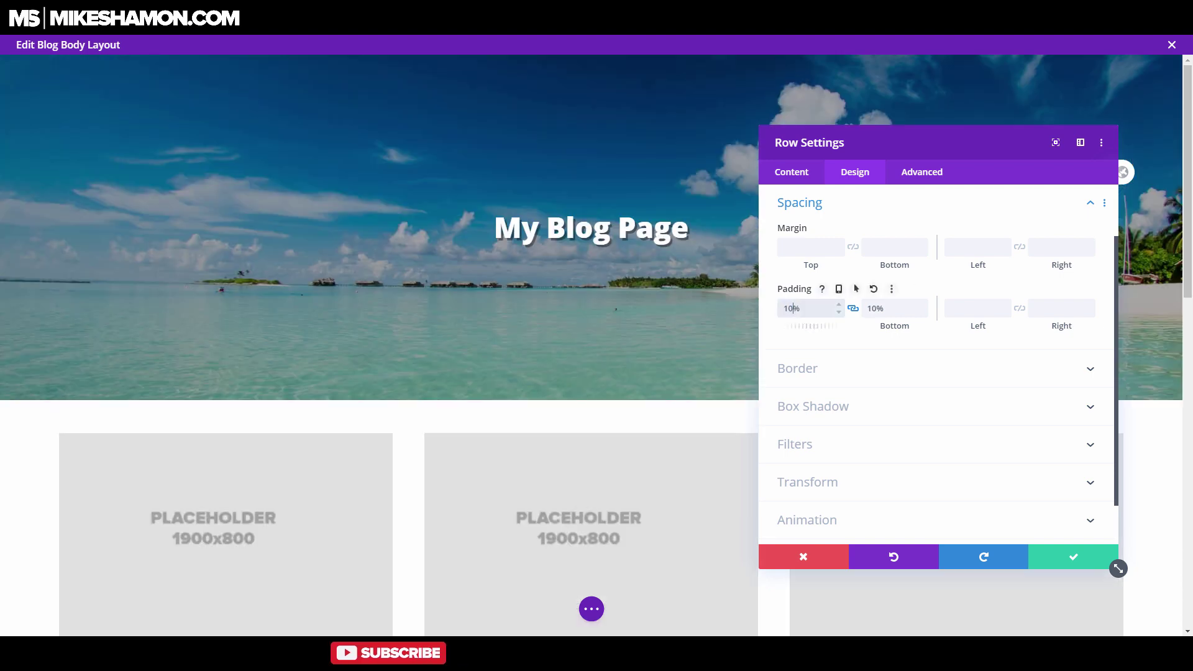
{"action": "type", "text": "5"}
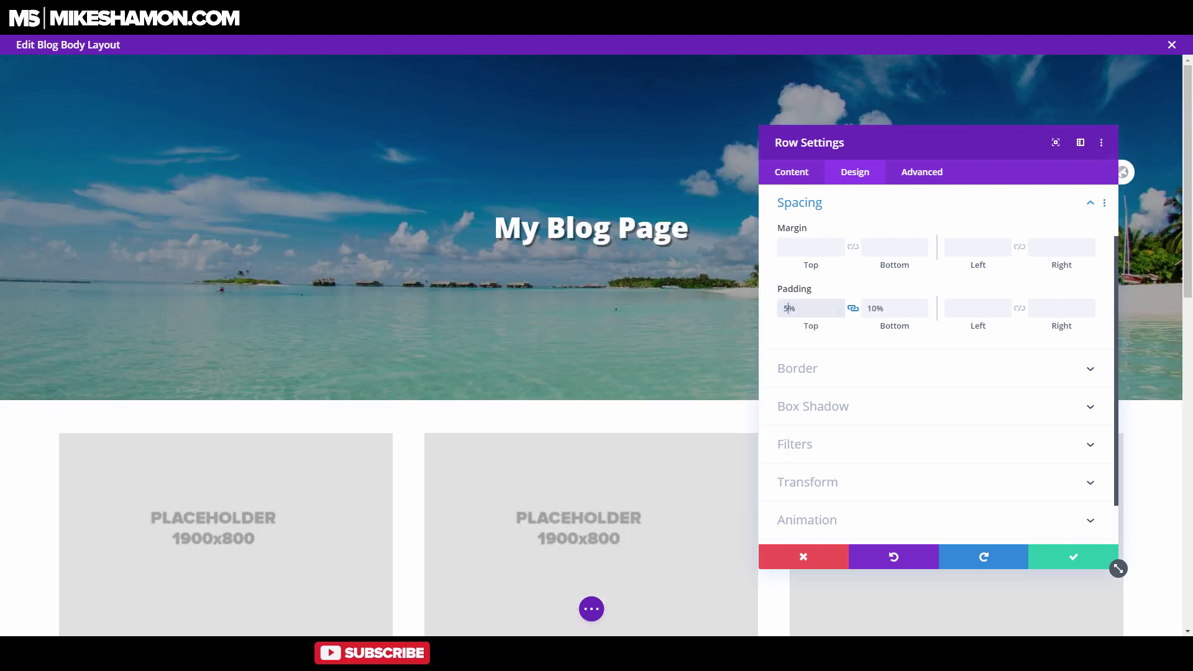
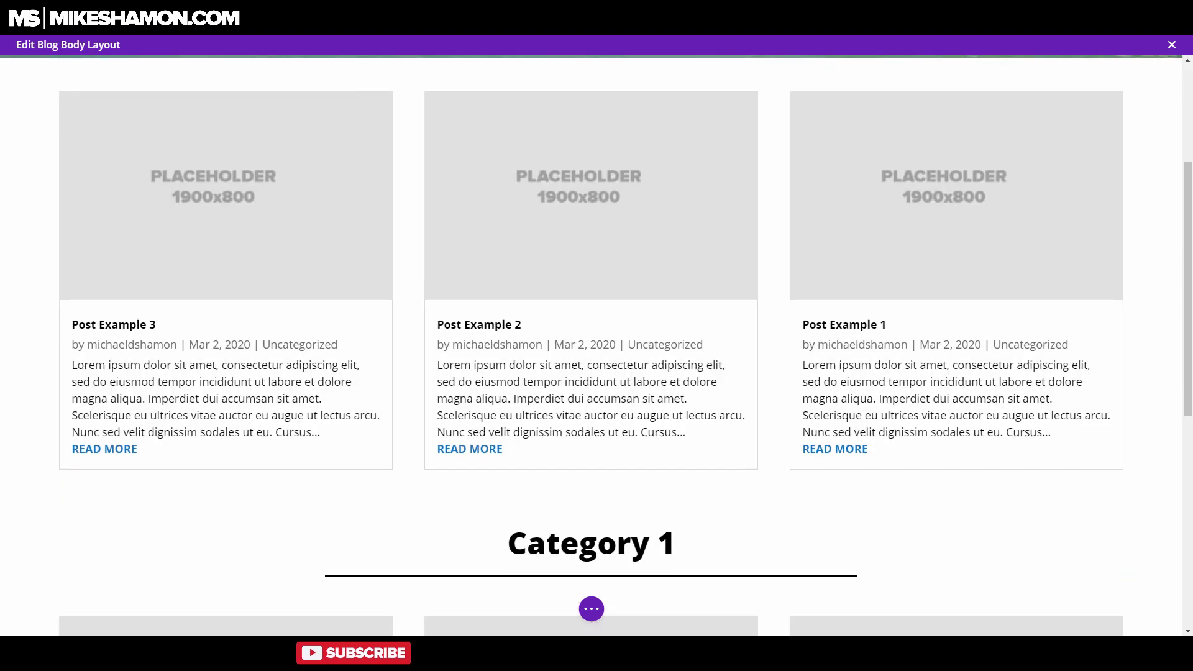
Step: Save the blog body layout, close its editor and save the Theme Builder changes
{"action": "left_click", "coordinate": [592, 609]}
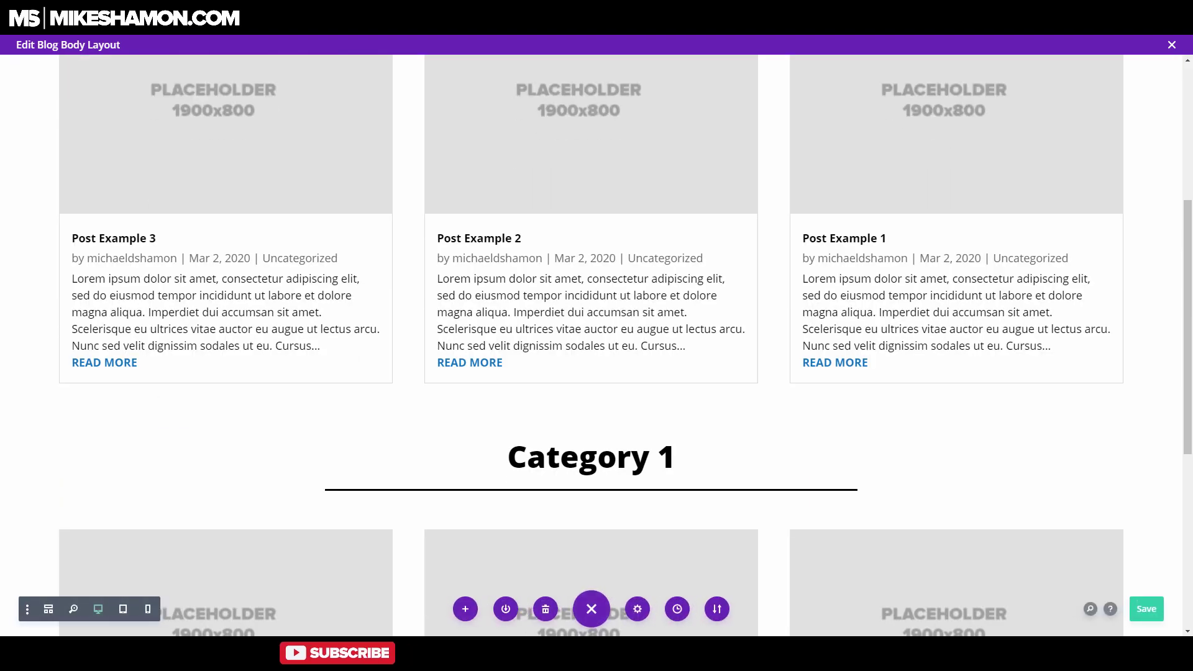
{"action": "key", "text": "ctrl+s"}
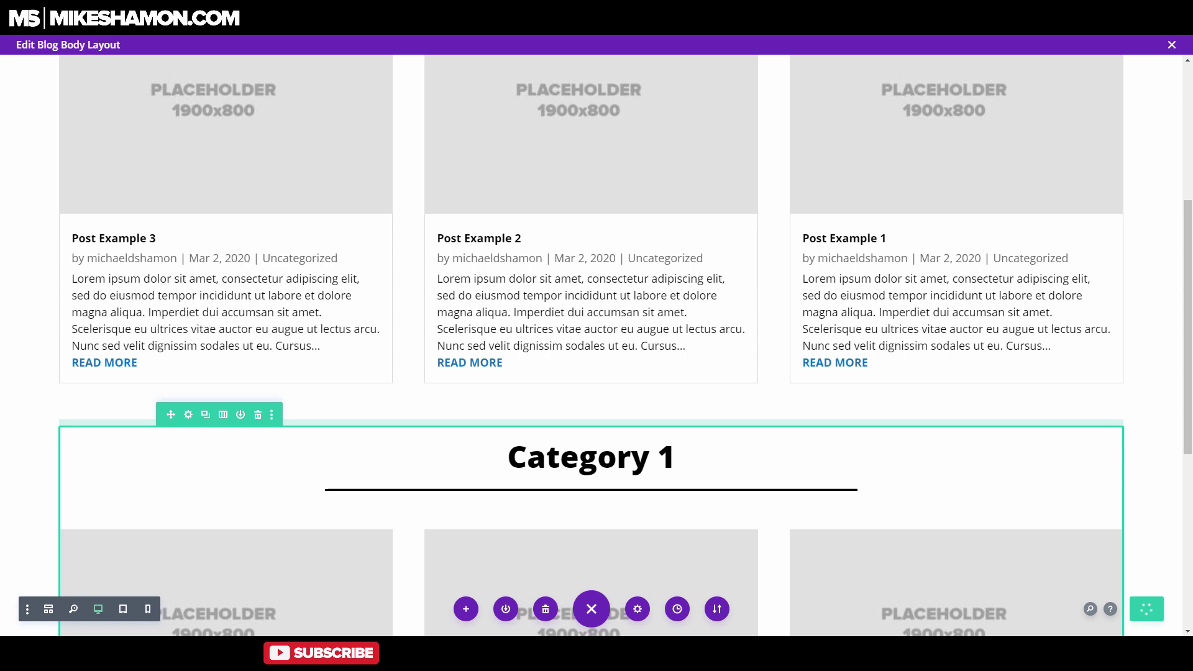
{"action": "scroll", "coordinate": [591, 310], "scroll_direction": "up", "scroll_amount": 5}
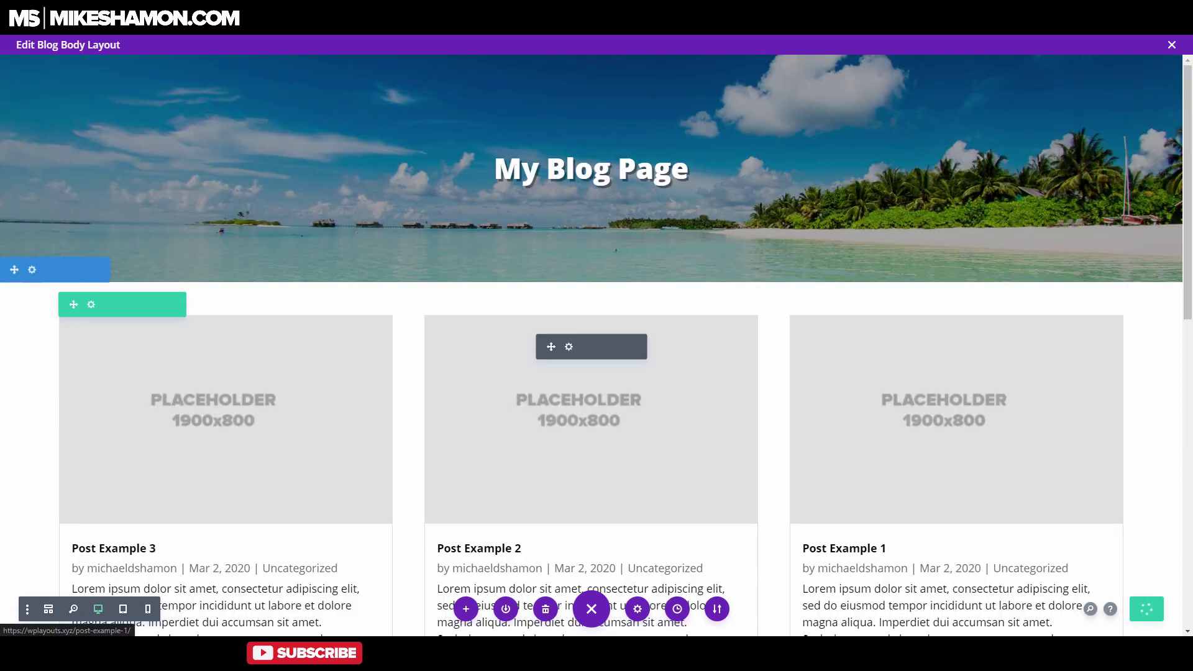
{"action": "left_click", "coordinate": [1171, 44]}
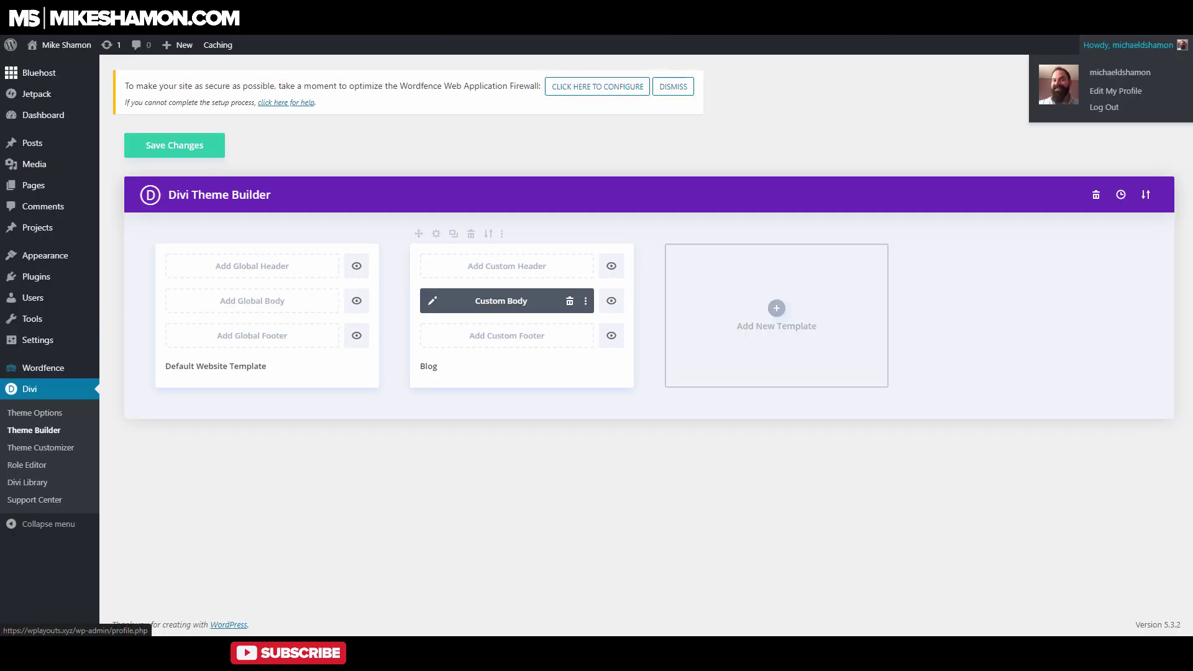
{"action": "left_click", "coordinate": [175, 146]}
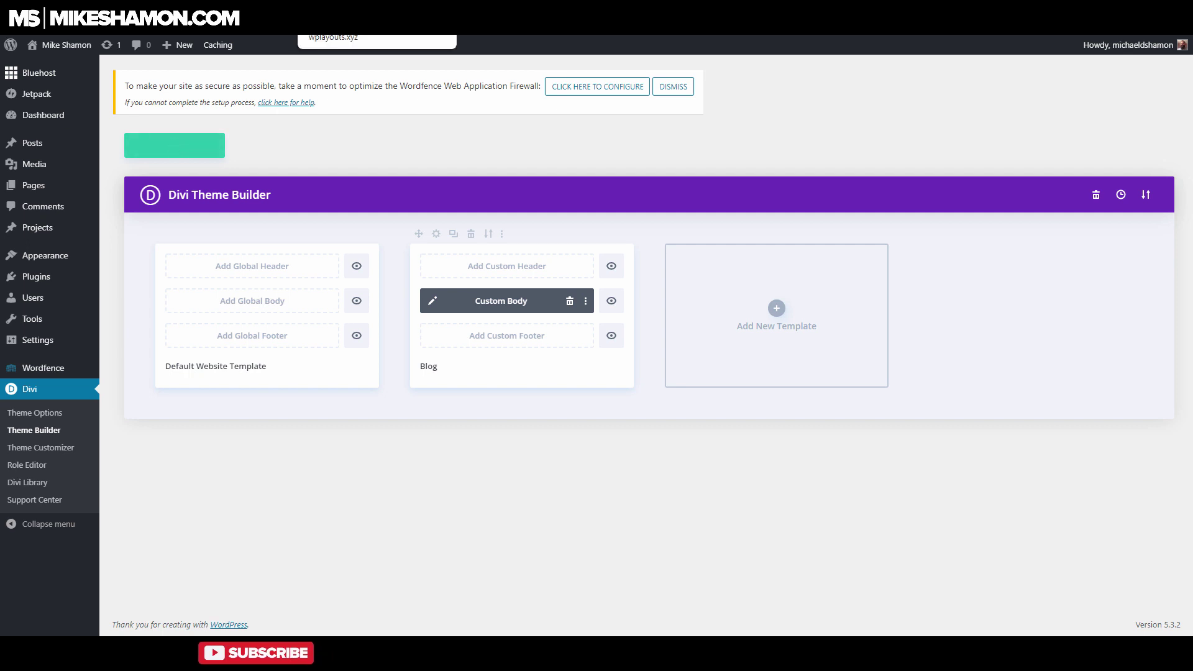
Step: Review the published blog page and the Post Example 3 post from top to bottom
{"action": "left_click", "coordinate": [370, 12]}
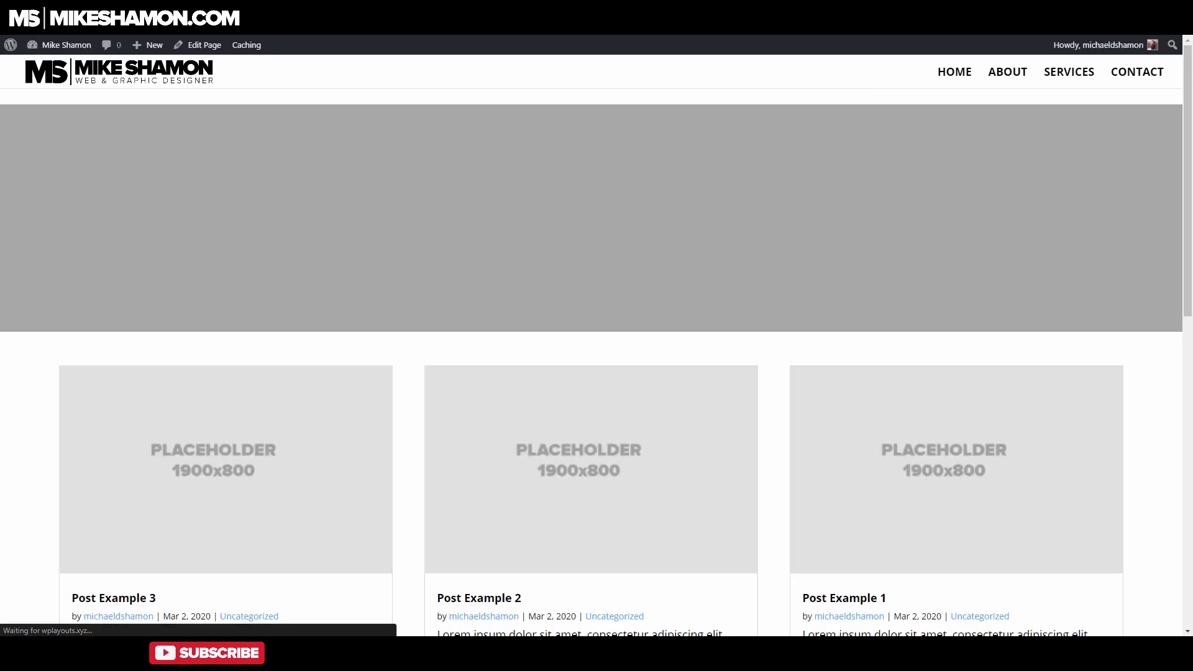
{"action": "scroll", "coordinate": [597, 367], "scroll_direction": "down", "scroll_amount": 10}
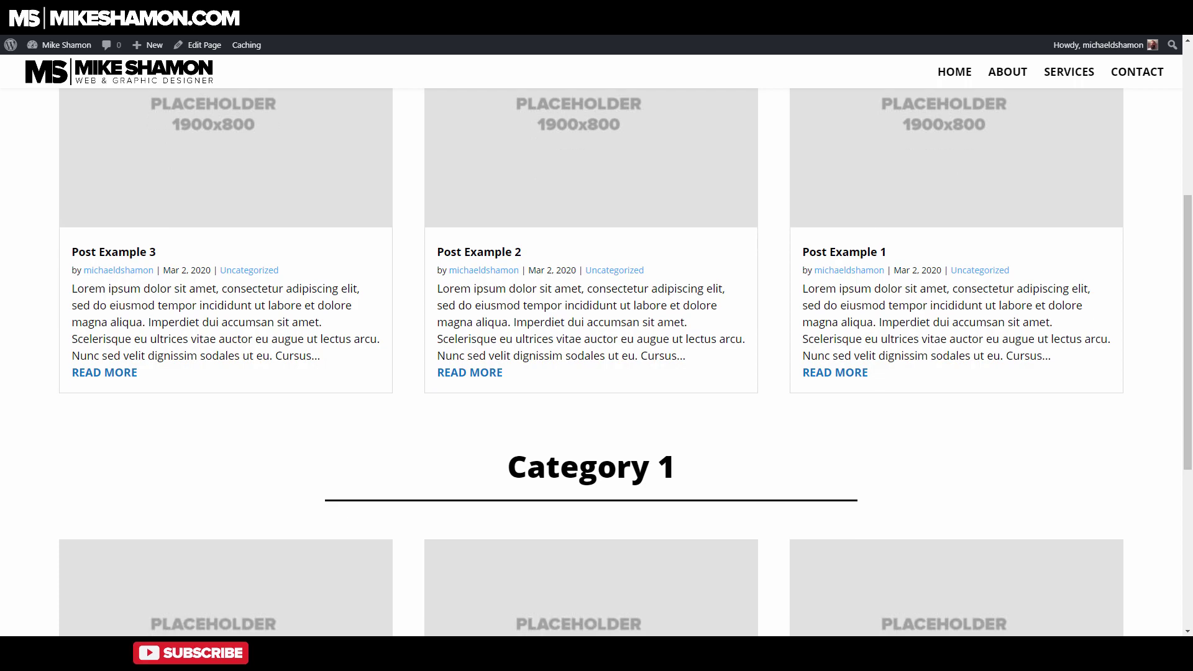
{"action": "scroll", "coordinate": [596, 367], "scroll_direction": "up", "scroll_amount": 10}
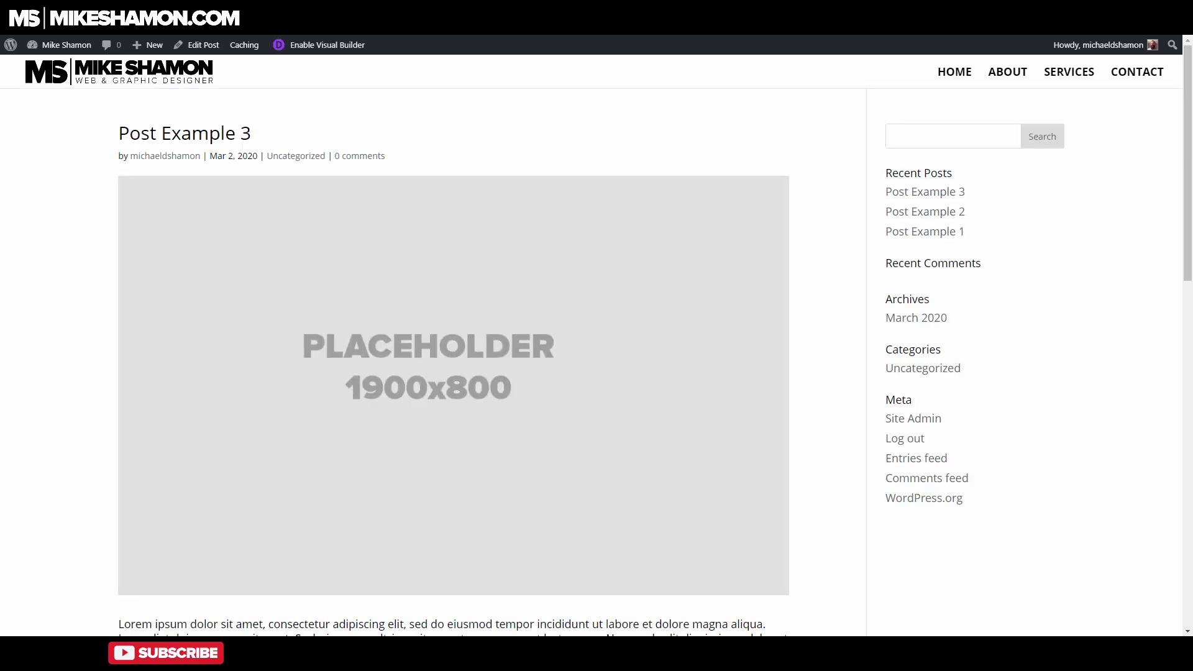
{"action": "scroll", "coordinate": [597, 367], "scroll_direction": "down", "scroll_amount": 10}
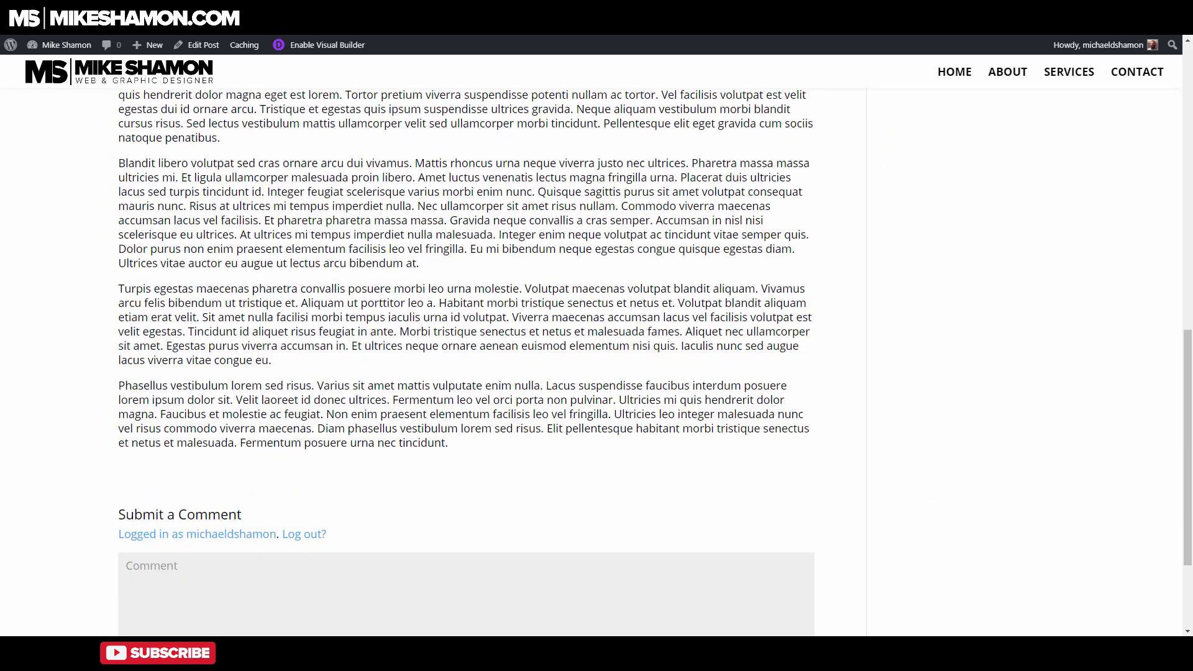
{"action": "scroll", "coordinate": [597, 367], "scroll_direction": "up", "scroll_amount": 8}
{"action": "scroll", "coordinate": [597, 367], "scroll_direction": "up", "scroll_amount": 2}
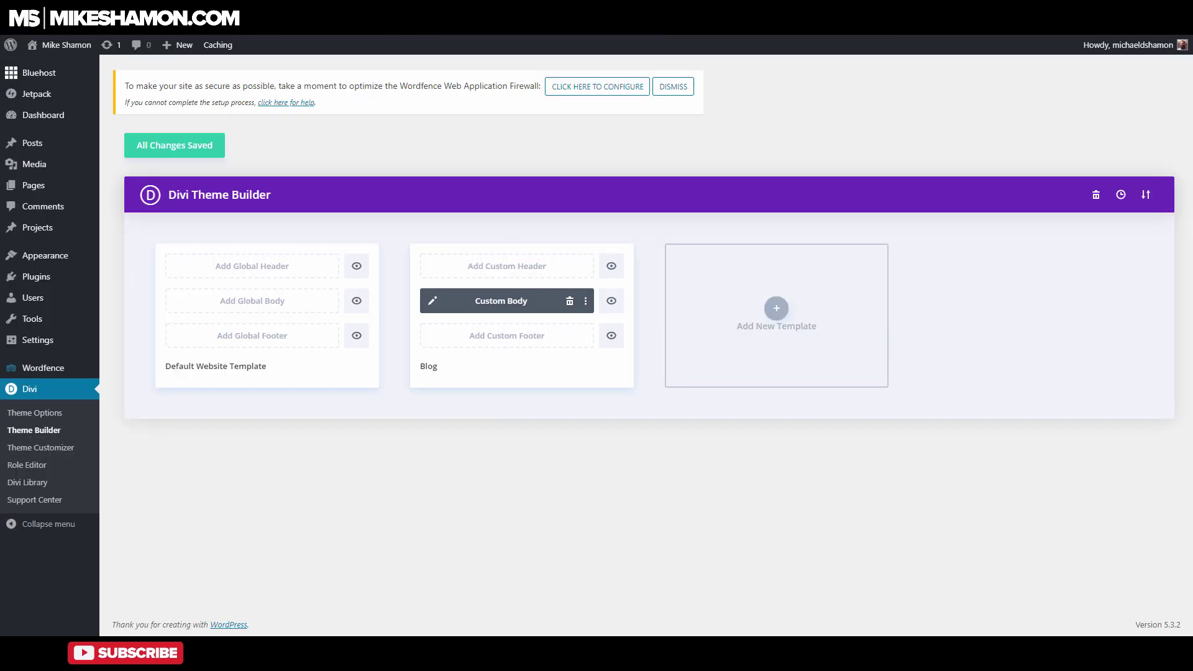
Step: Create a template assigned to All Posts and copy its custom body from the Blog template
{"action": "left_click", "coordinate": [776, 309]}
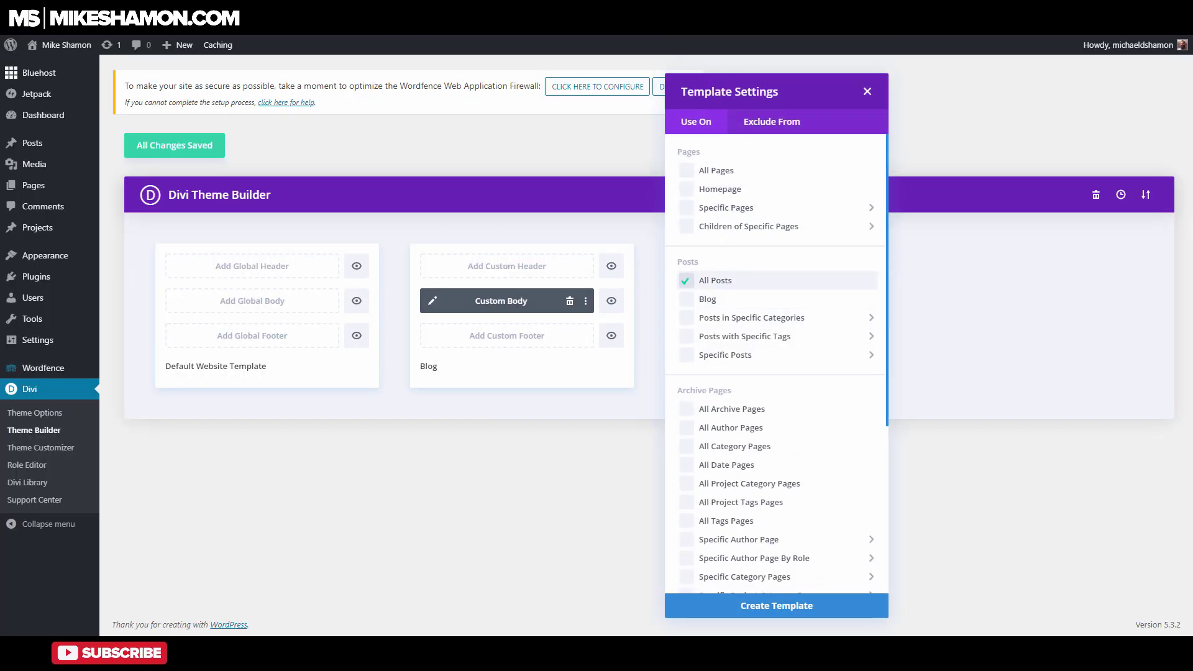
{"action": "left_click", "coordinate": [776, 605]}
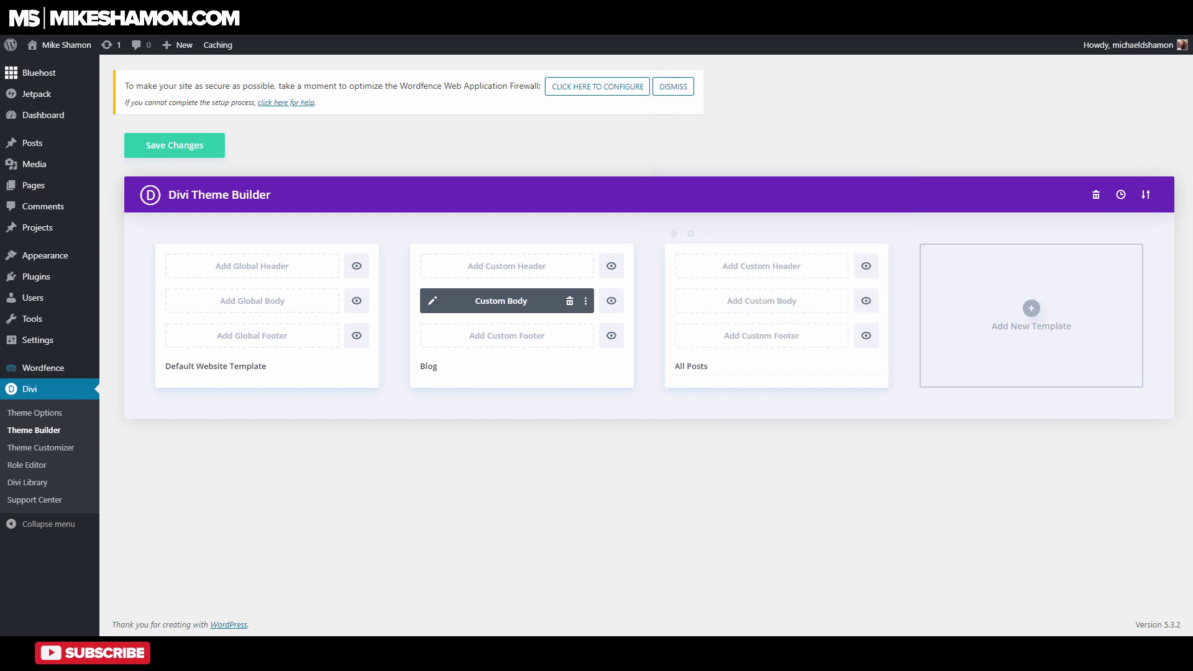
{"action": "left_click", "coordinate": [762, 301]}
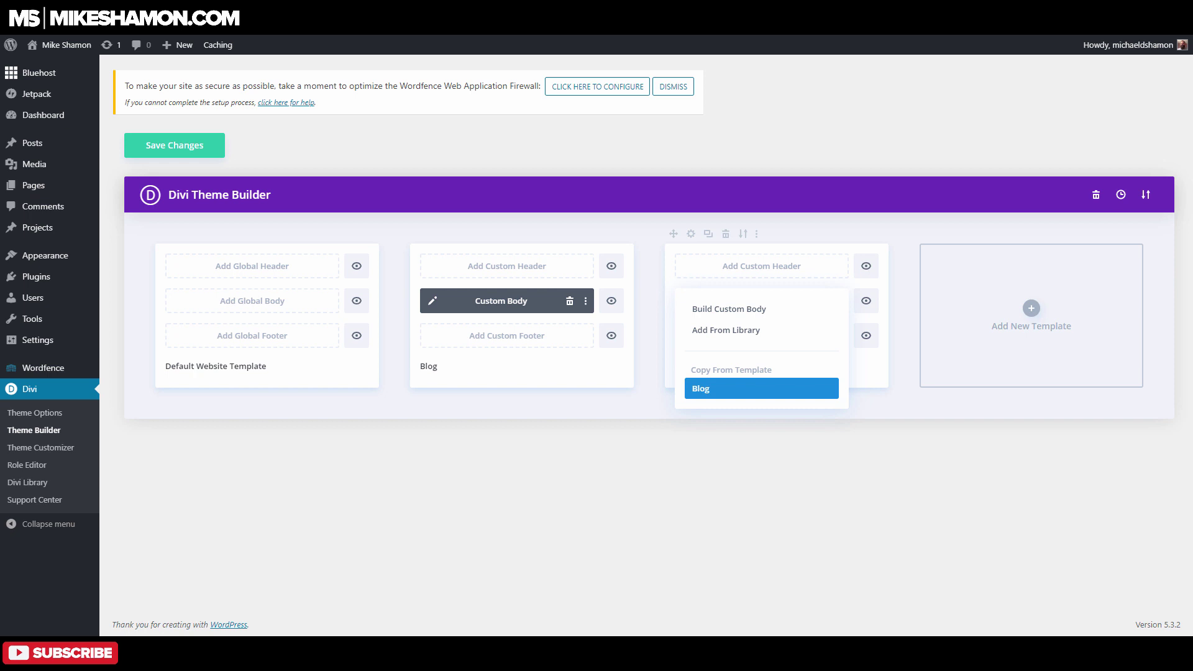
{"action": "left_click", "coordinate": [746, 389]}
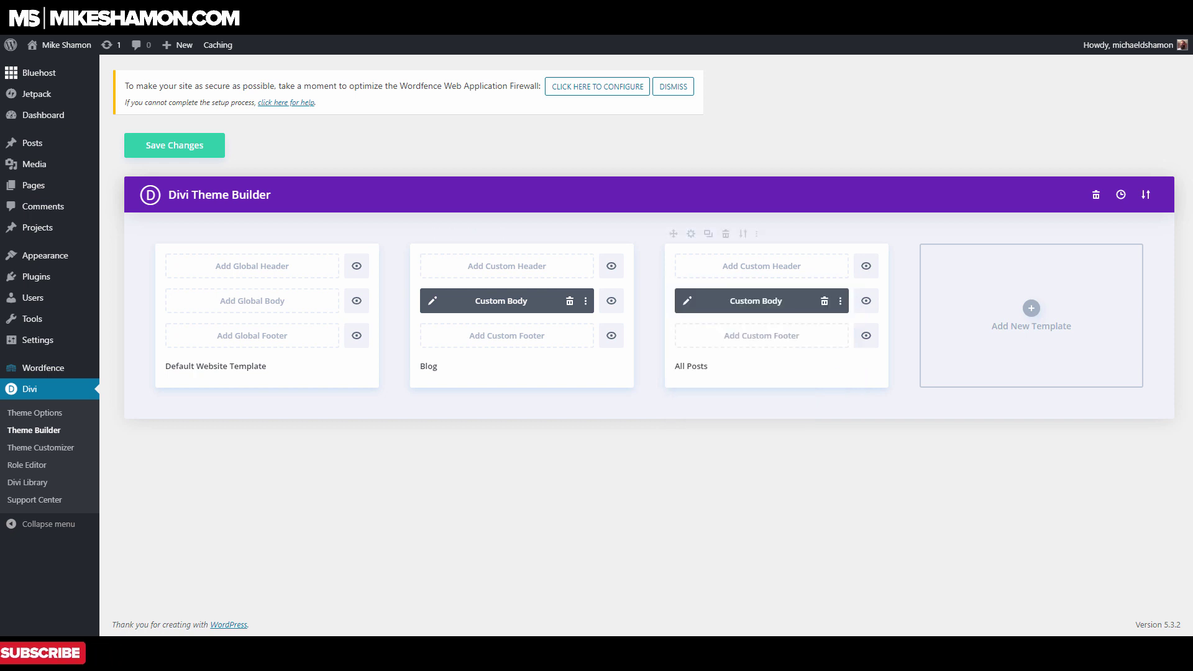
Step: In the All Posts body layout, replace the My Blog Page heading in the hero with a Post Title module
{"action": "left_click", "coordinate": [688, 301]}
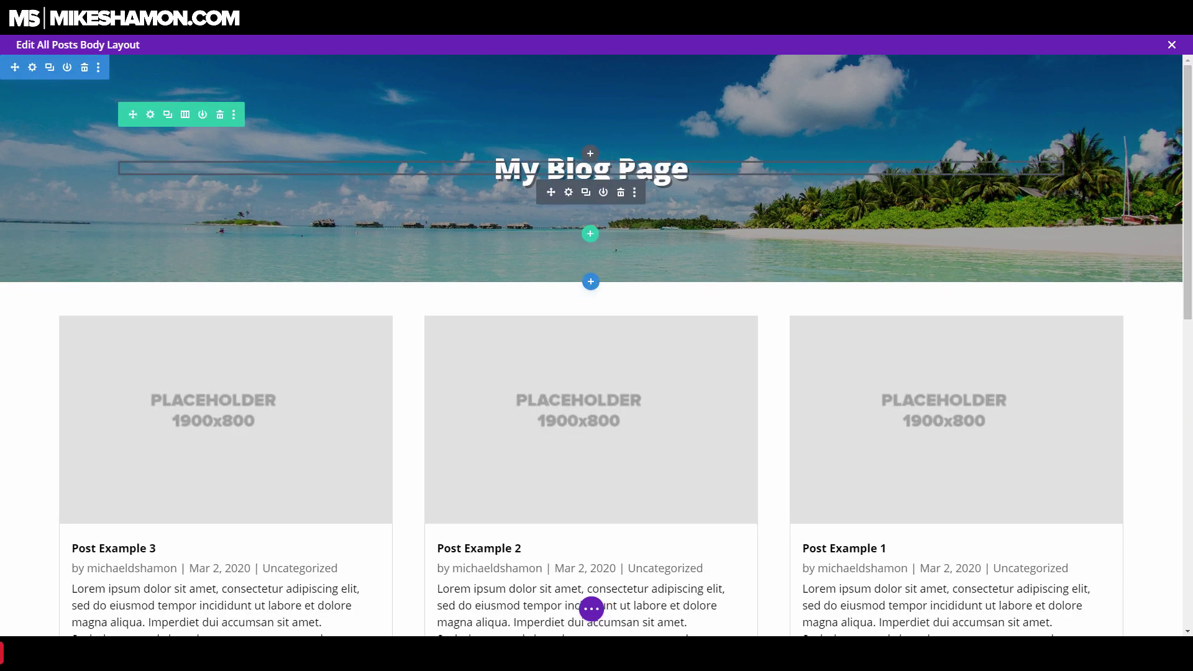
{"action": "key", "text": "Delete"}
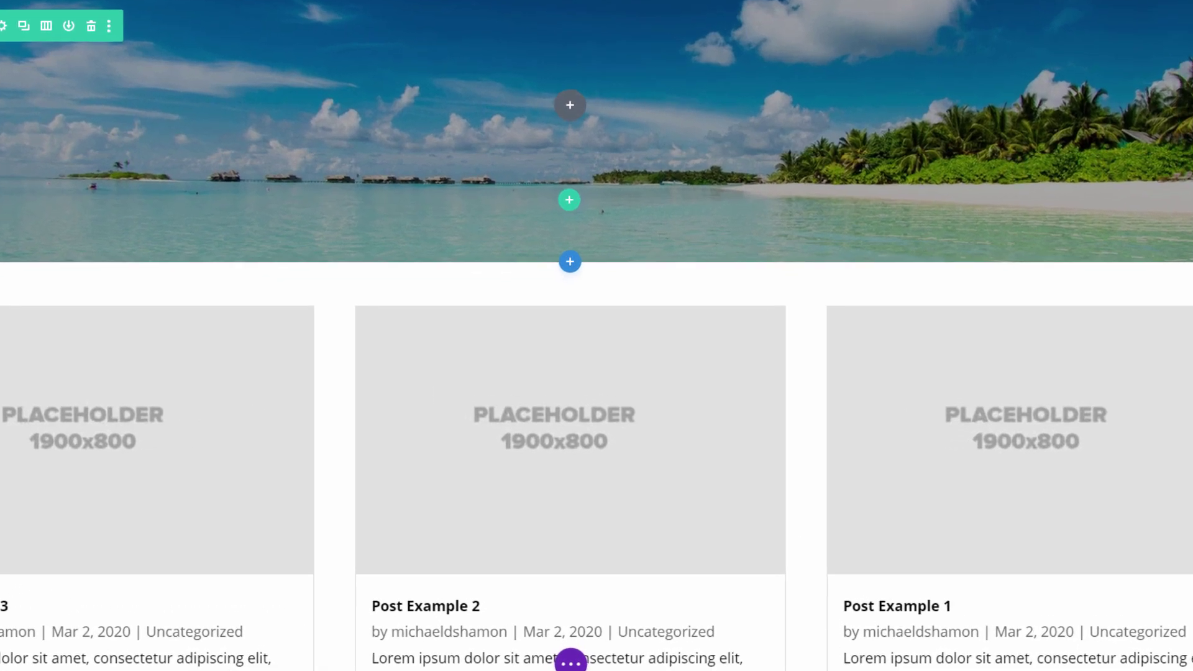
{"action": "left_click", "coordinate": [590, 171]}
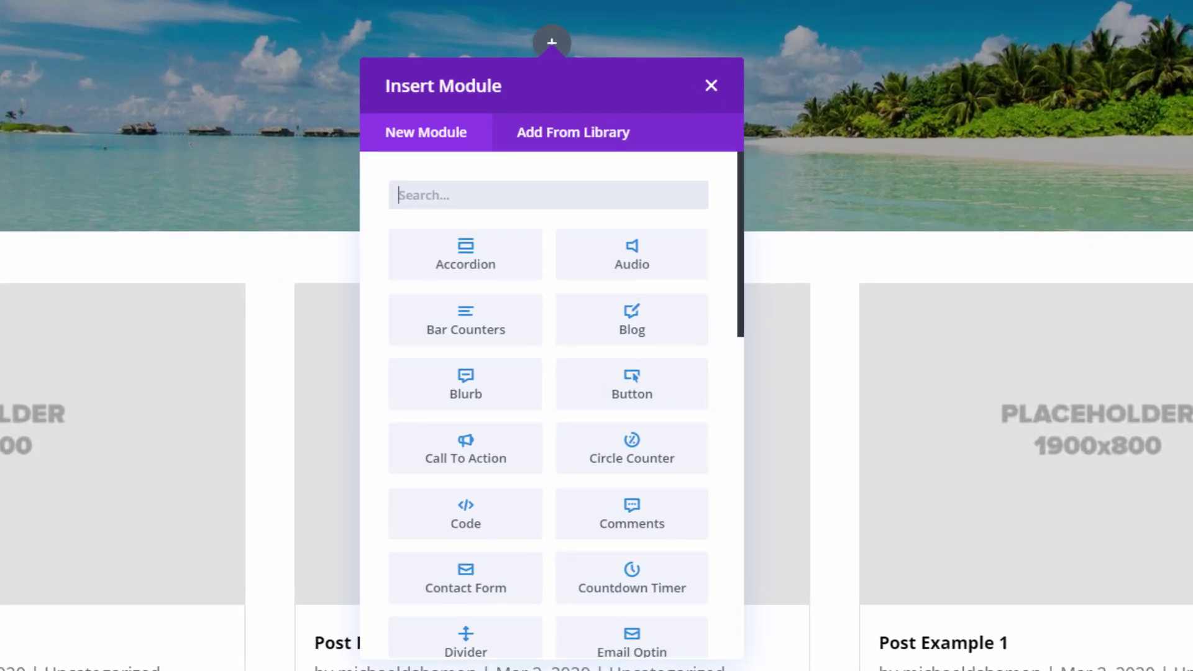
{"action": "type", "text": "post"}
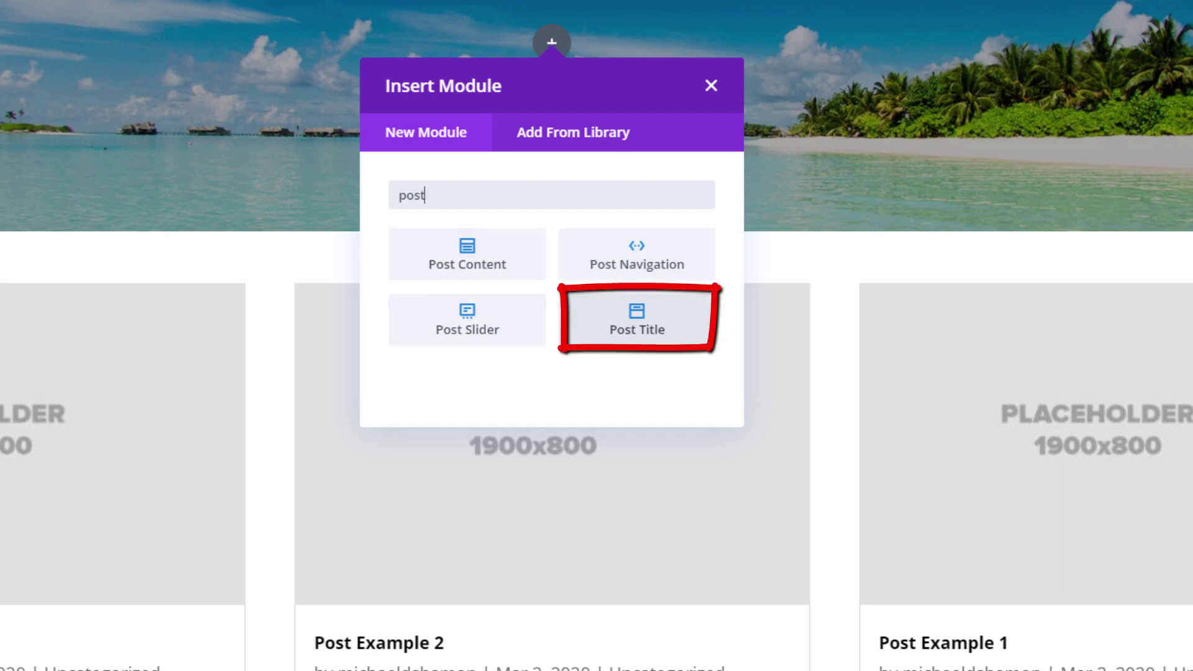
{"action": "left_click", "coordinate": [637, 320]}
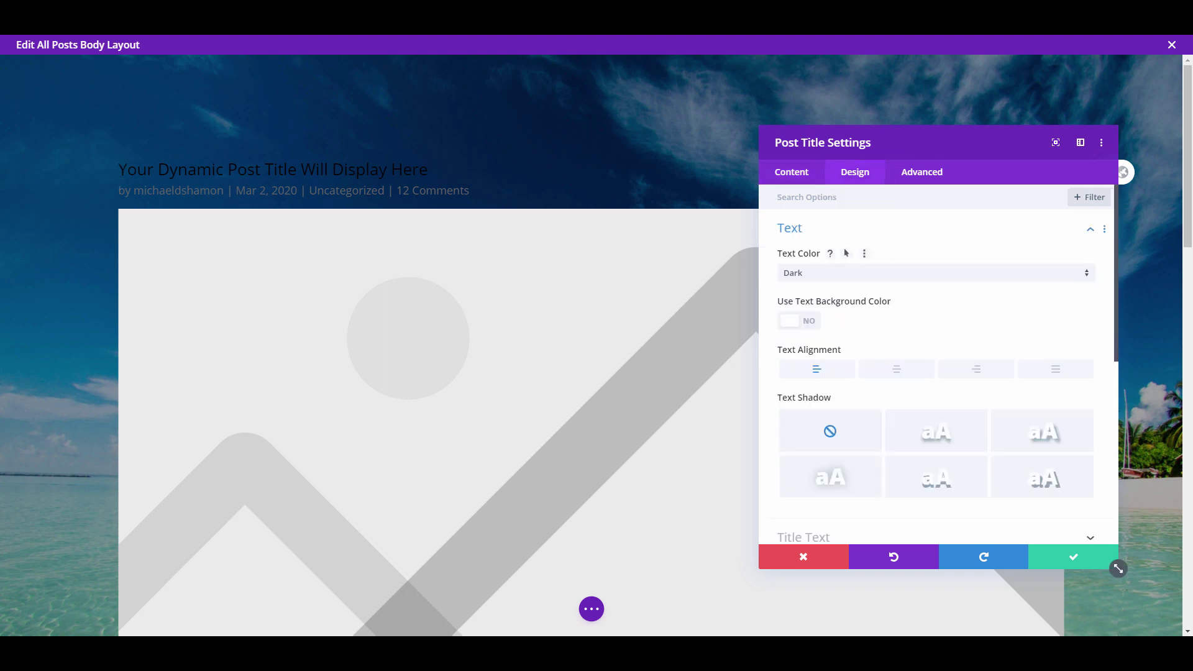
Step: Set the Post Title module's text color to Light and center its text alignment
{"action": "left_click", "coordinate": [935, 273]}
{"action": "left_click", "coordinate": [932, 303]}
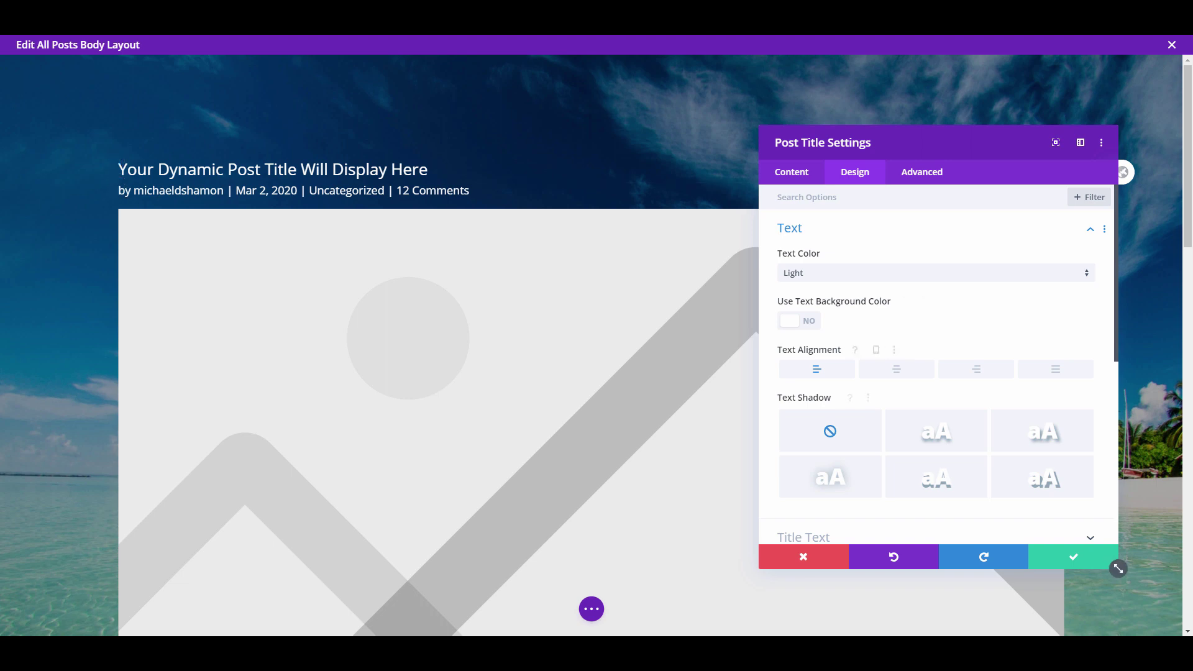
{"action": "scroll", "coordinate": [118, 165], "scroll_direction": "down", "scroll_amount": 3}
{"action": "scroll", "coordinate": [118, 165], "scroll_direction": "down", "scroll_amount": 1}
{"action": "scroll", "coordinate": [118, 165], "scroll_direction": "up", "scroll_amount": 4}
{"action": "left_click", "coordinate": [895, 368]}
{"action": "scroll", "coordinate": [937, 364], "scroll_direction": "down", "scroll_amount": 2}
{"action": "scroll", "coordinate": [937, 364], "scroll_direction": "up", "scroll_amount": 2}
Step: Hide the post categories, comments count and featured image in the Post Title module, keeping the meta line shown
{"action": "left_click", "coordinate": [789, 228]}
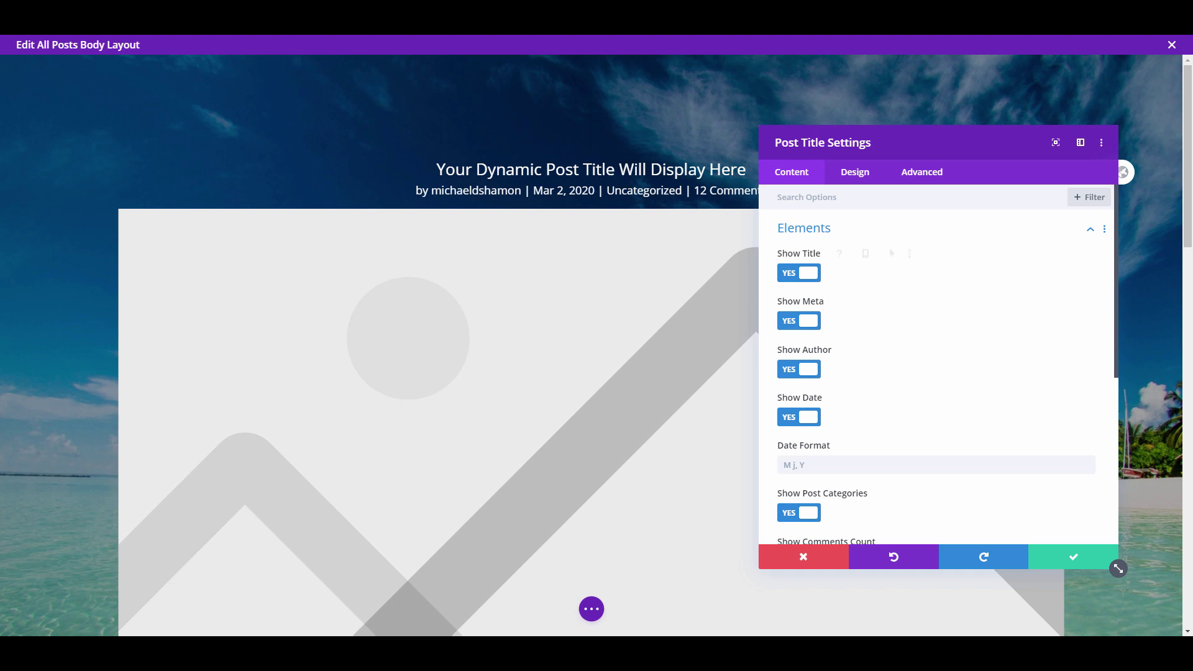
{"action": "left_click_drag", "start_coordinate": [937, 143], "coordinate": [1049, 135]}
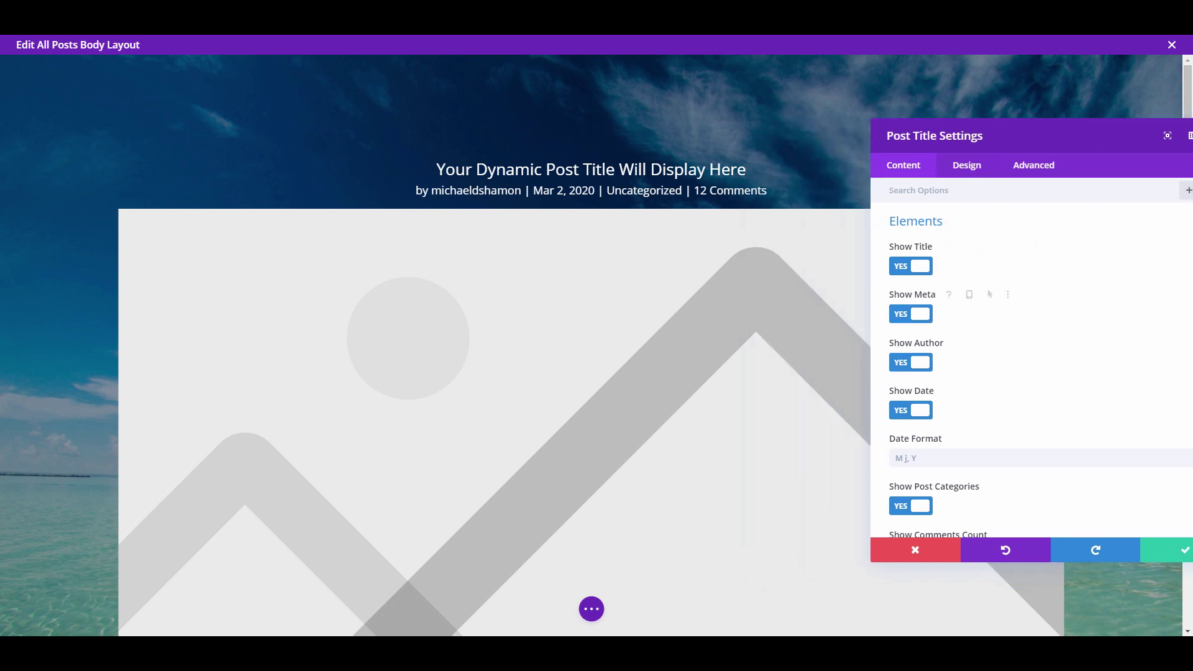
{"action": "scroll", "coordinate": [994, 292], "scroll_direction": "down", "scroll_amount": 2}
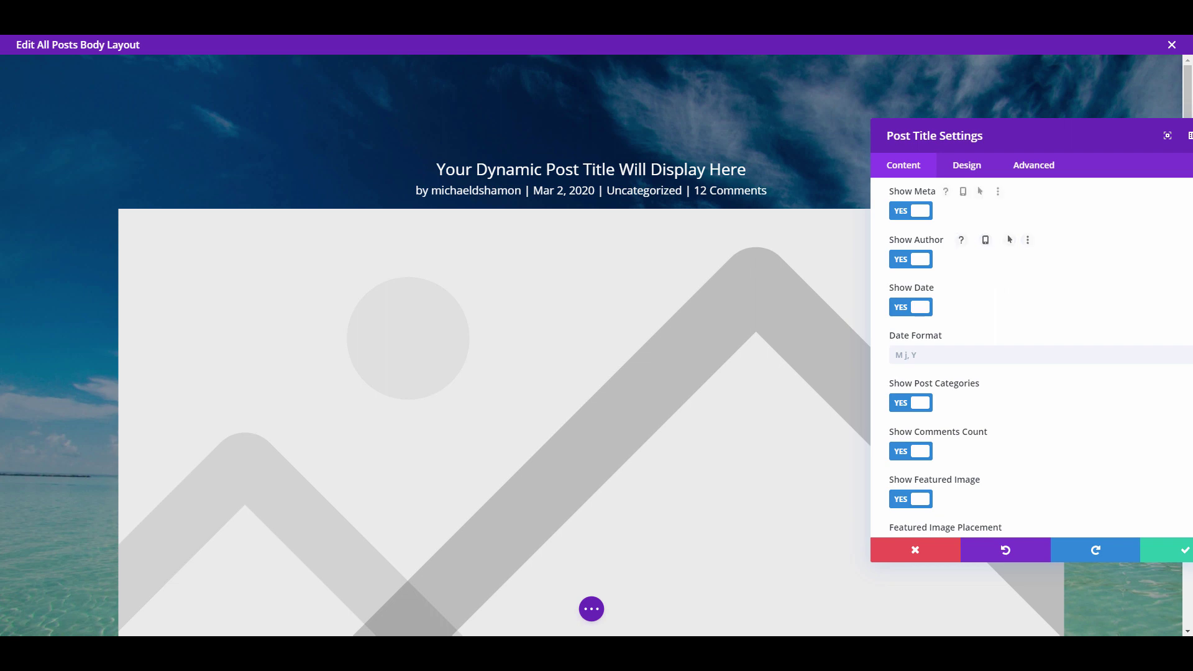
{"action": "left_click", "coordinate": [911, 211]}
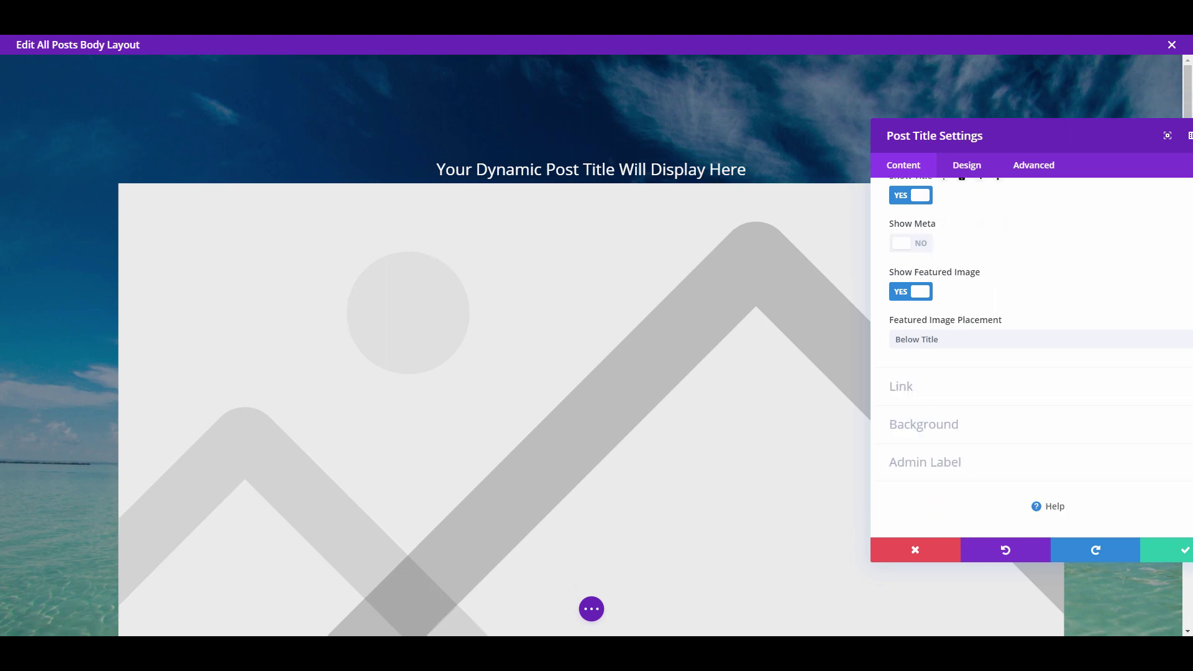
{"action": "left_click", "coordinate": [911, 243]}
{"action": "scroll", "coordinate": [1031, 361], "scroll_direction": "down", "scroll_amount": 2}
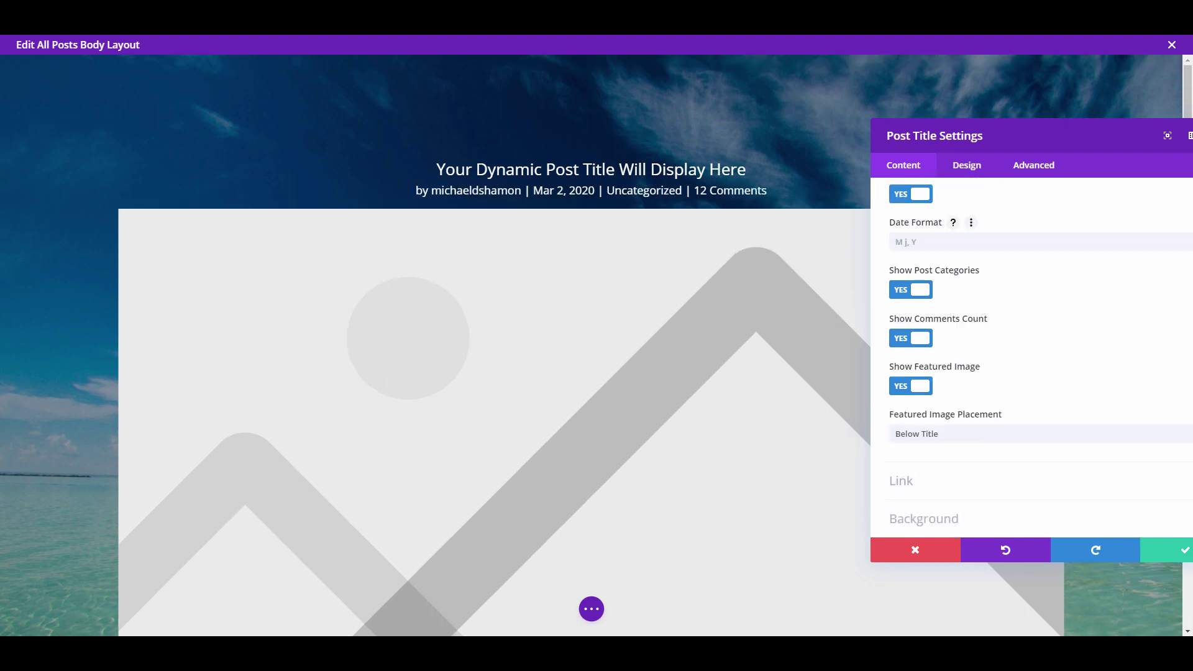
{"action": "scroll", "coordinate": [1032, 357], "scroll_direction": "up", "scroll_amount": 1}
{"action": "left_click", "coordinate": [911, 299]}
{"action": "left_click", "coordinate": [911, 348]}
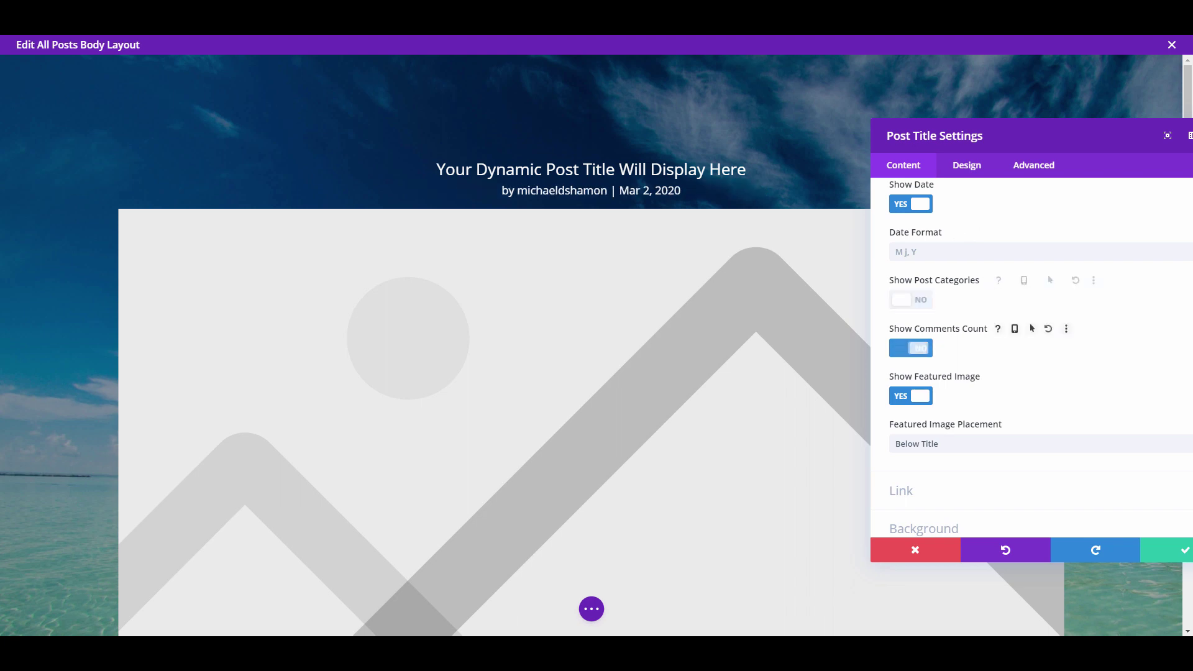
{"action": "left_click", "coordinate": [911, 396]}
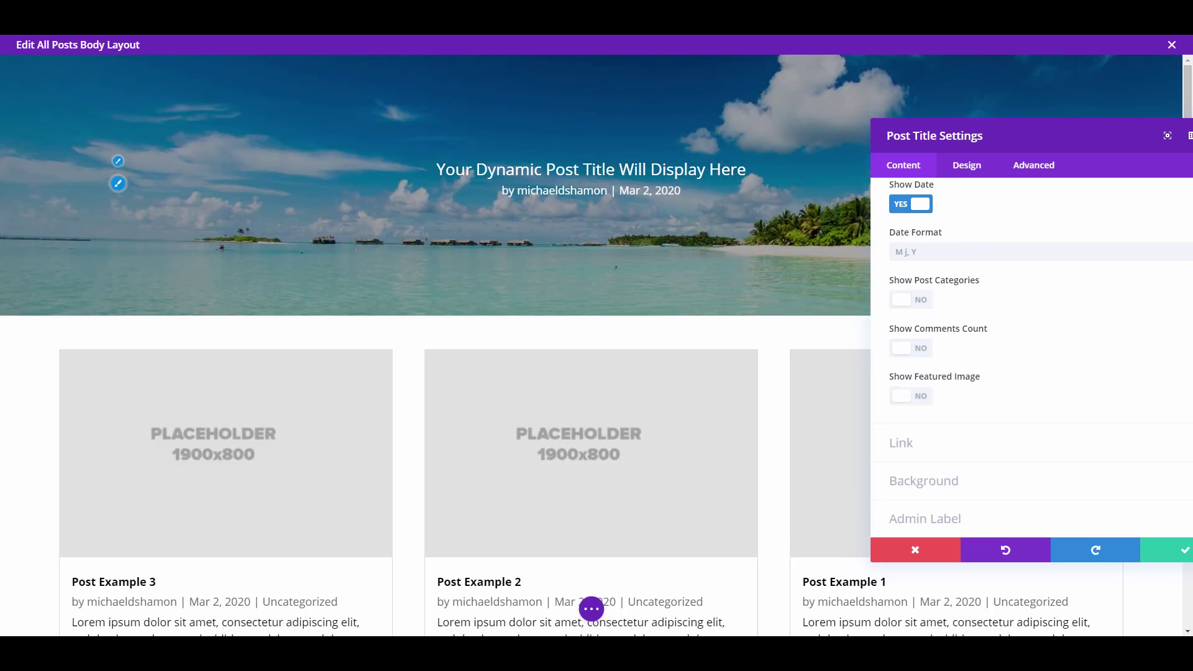
Step: Set the post title's font weight to Ultra Bold in the Title Text design settings
{"action": "left_click_drag", "start_coordinate": [1032, 136], "coordinate": [921, 143]}
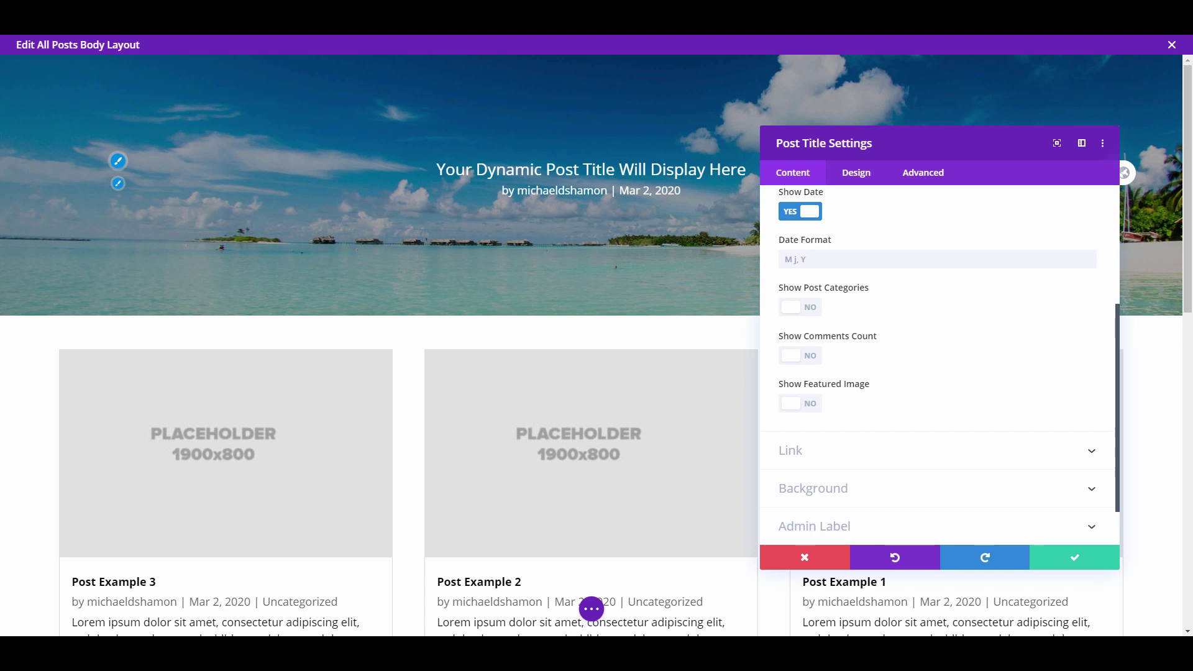
{"action": "left_click", "coordinate": [855, 173]}
{"action": "left_click", "coordinate": [804, 211]}
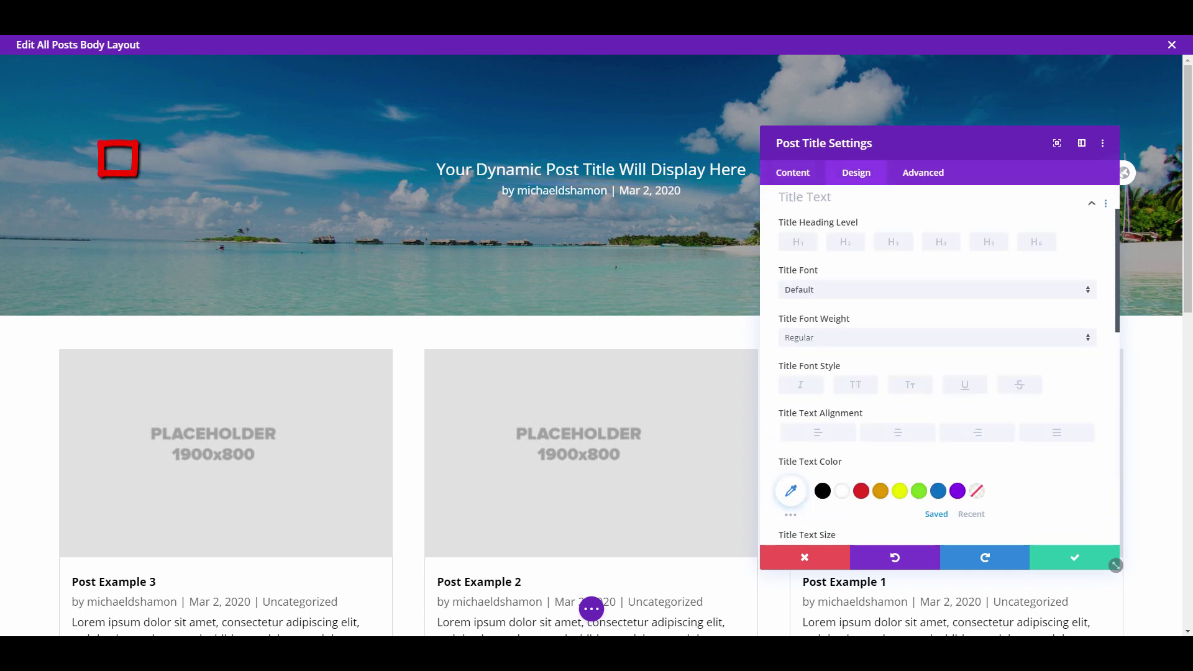
{"action": "left_click", "coordinate": [937, 343]}
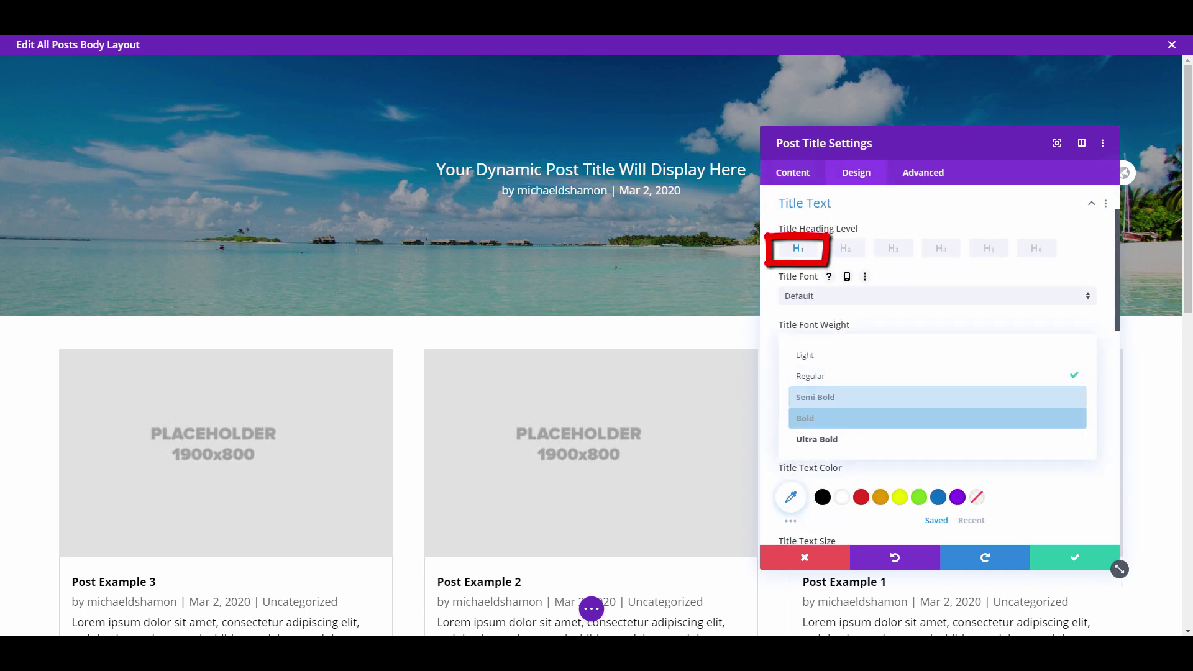
{"action": "left_click", "coordinate": [937, 440]}
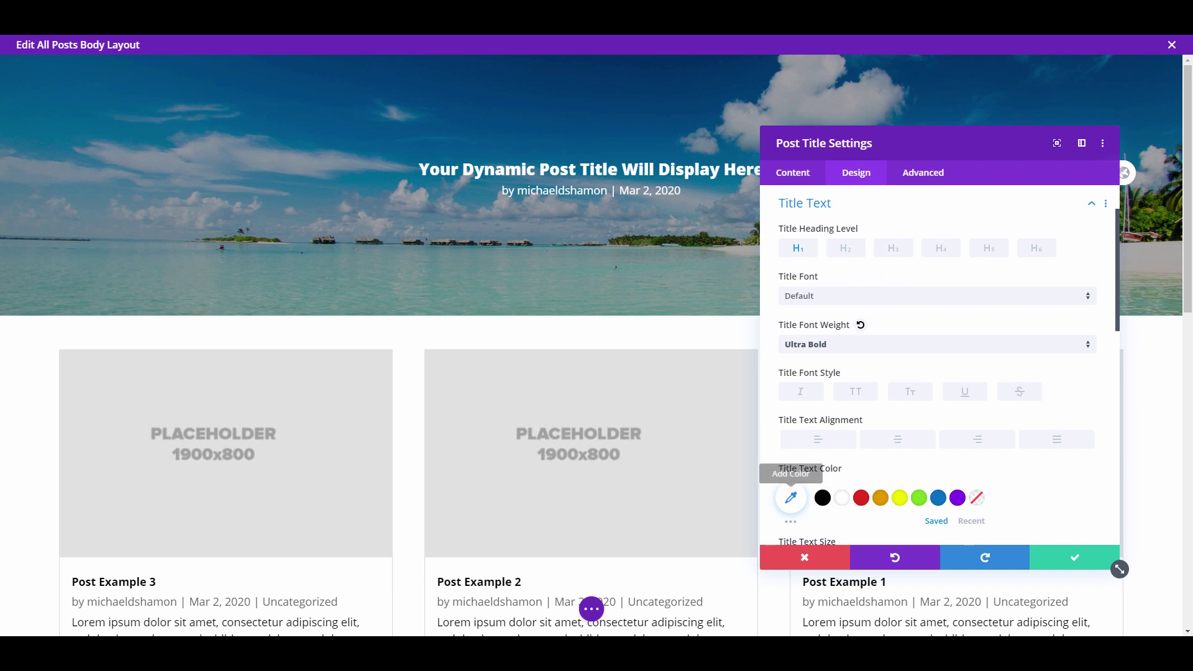
Step: Apply the title text shadow preset with 0.08em horizontal and vertical lengths and 0em blur, and save the Post Title settings
{"action": "scroll", "coordinate": [808, 447], "scroll_direction": "down", "scroll_amount": 3}
{"action": "scroll", "coordinate": [808, 441], "scroll_direction": "down", "scroll_amount": 2}
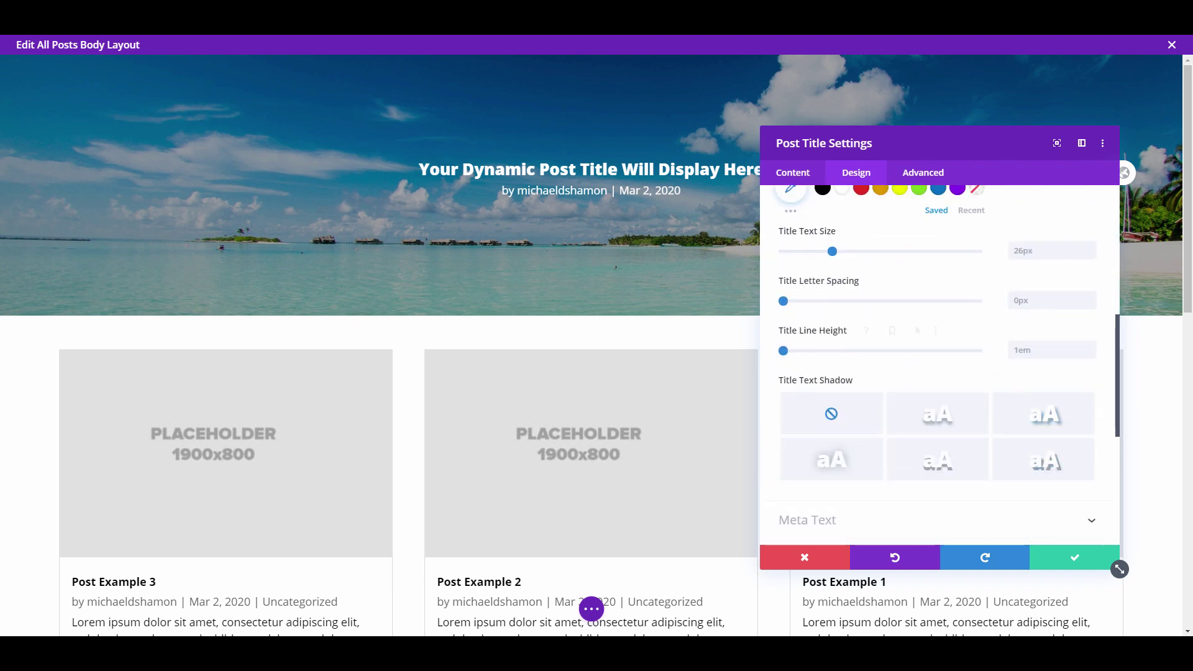
{"action": "left_click", "coordinate": [1043, 413]}
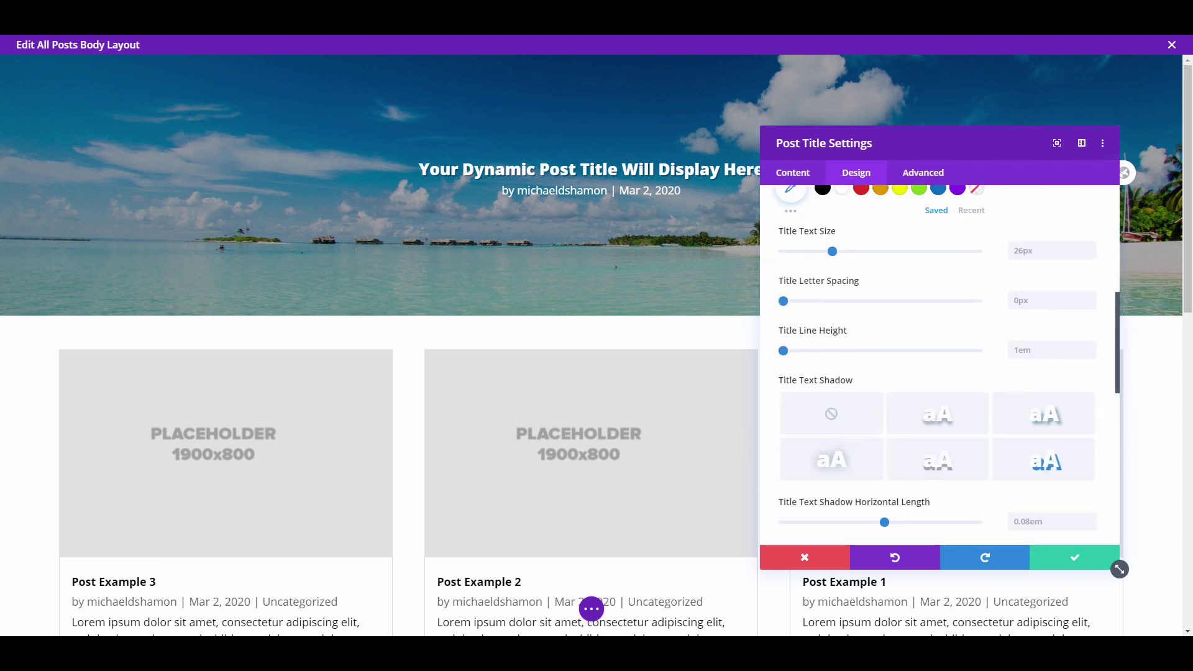
{"action": "scroll", "coordinate": [959, 290], "scroll_direction": "down", "scroll_amount": 5}
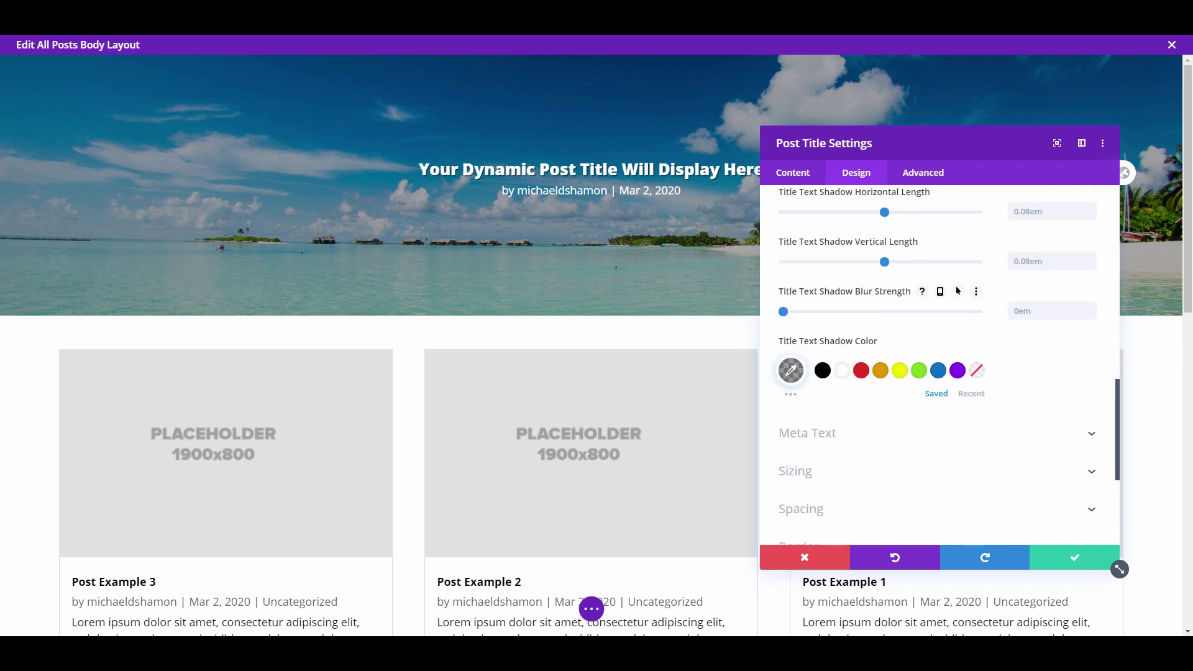
{"action": "left_click", "coordinate": [1074, 558]}
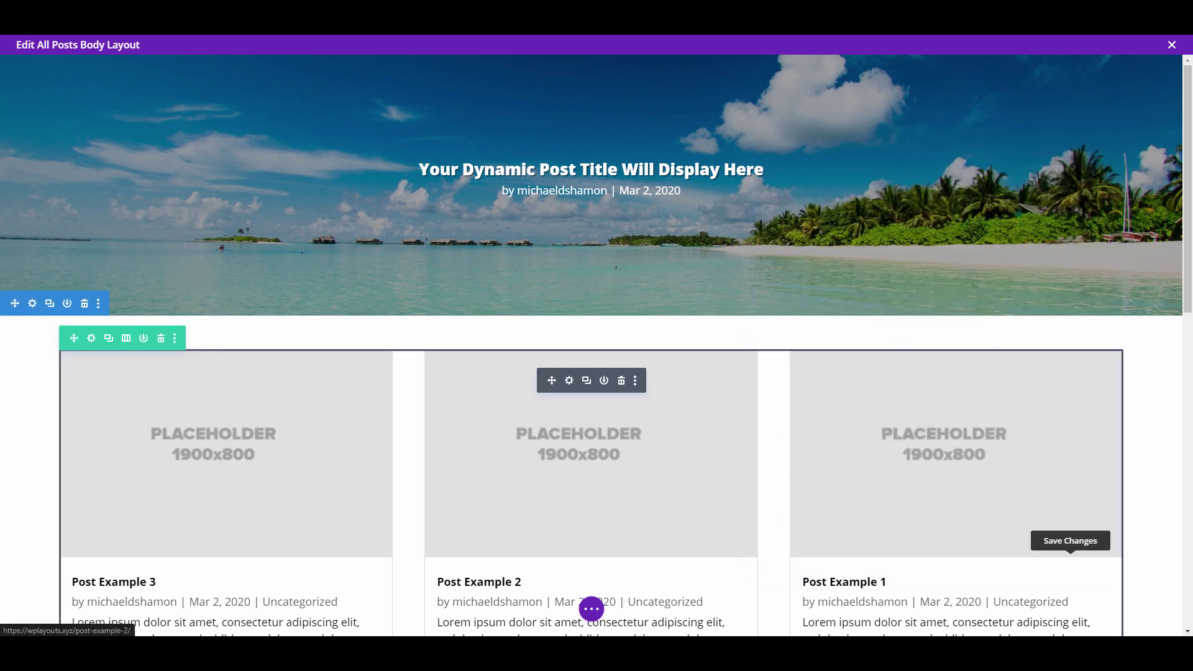
Step: Delete the blog grid module directly below the hero and insert a Post Content module in its row
{"action": "scroll", "coordinate": [590, 342], "scroll_direction": "down", "scroll_amount": 5}
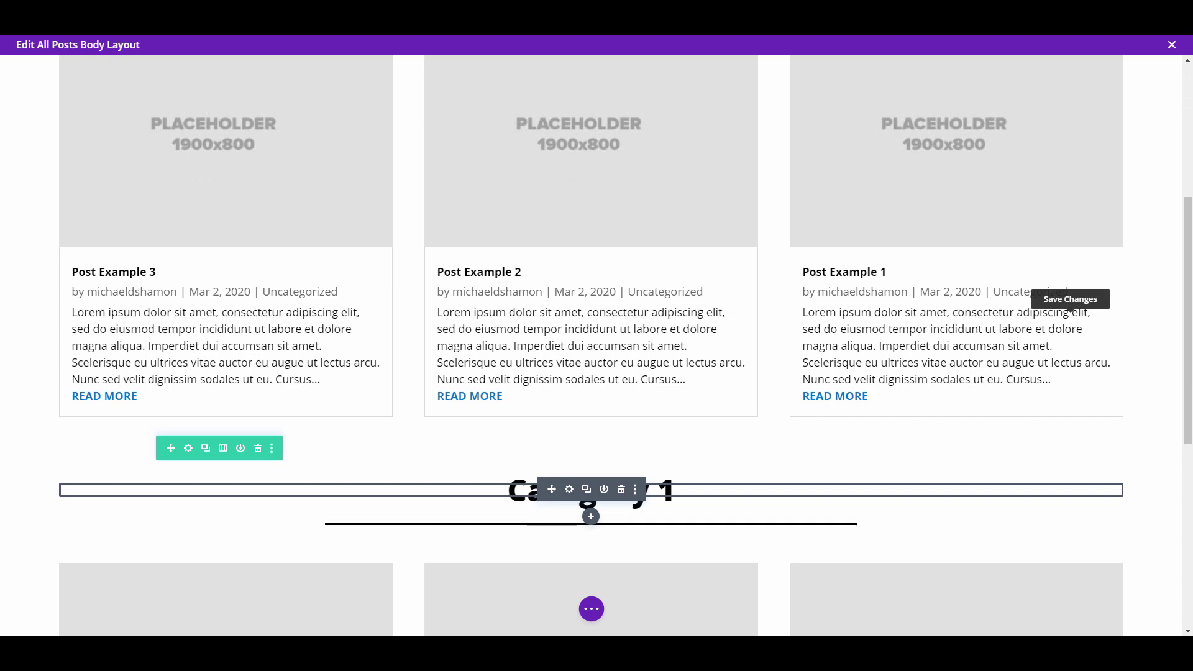
{"action": "scroll", "coordinate": [591, 559], "scroll_direction": "up", "scroll_amount": 2}
{"action": "scroll", "coordinate": [591, 559], "scroll_direction": "up", "scroll_amount": 3}
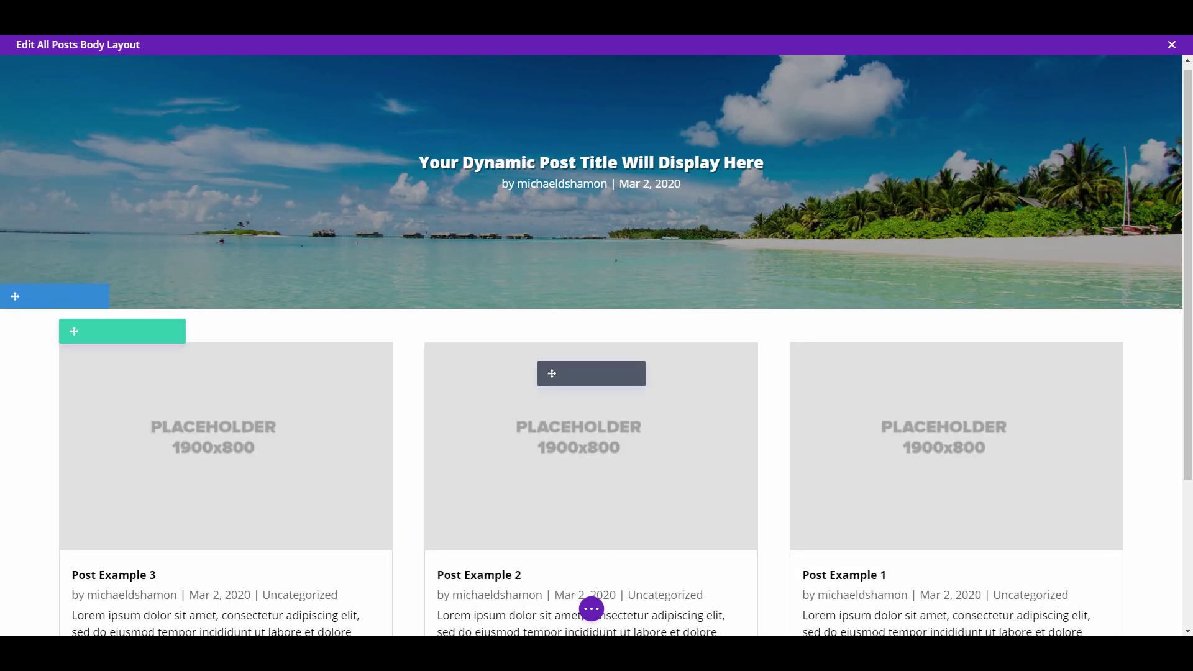
{"action": "scroll", "coordinate": [590, 435], "scroll_direction": "down", "scroll_amount": 2}
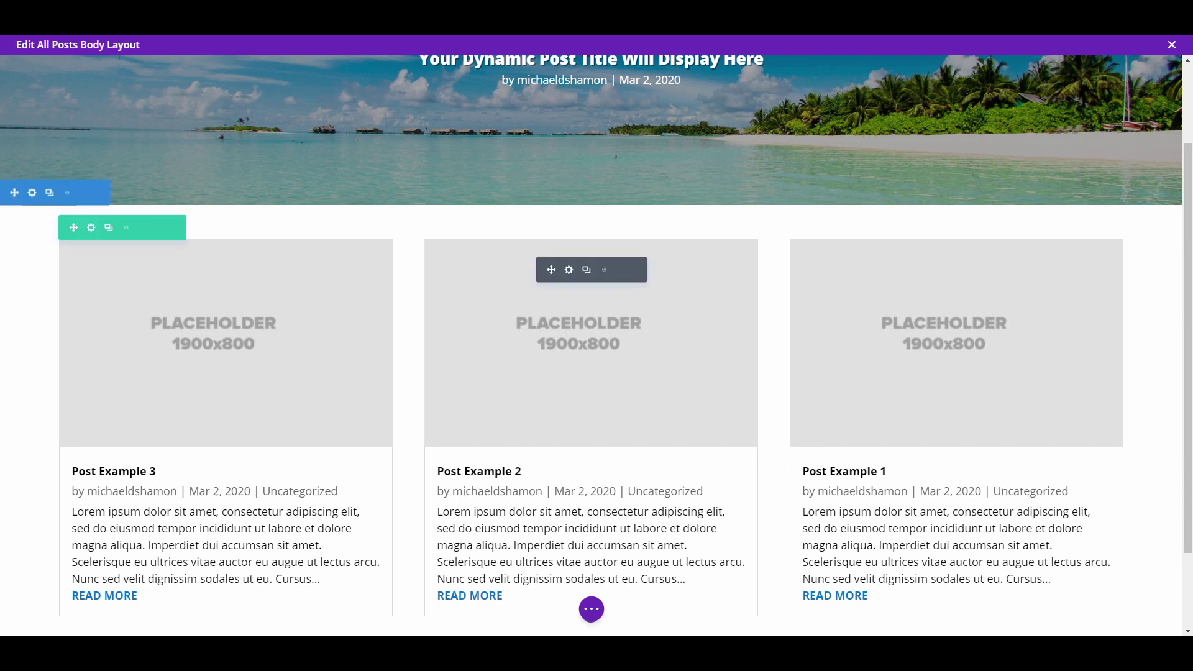
{"action": "left_click", "coordinate": [621, 269]}
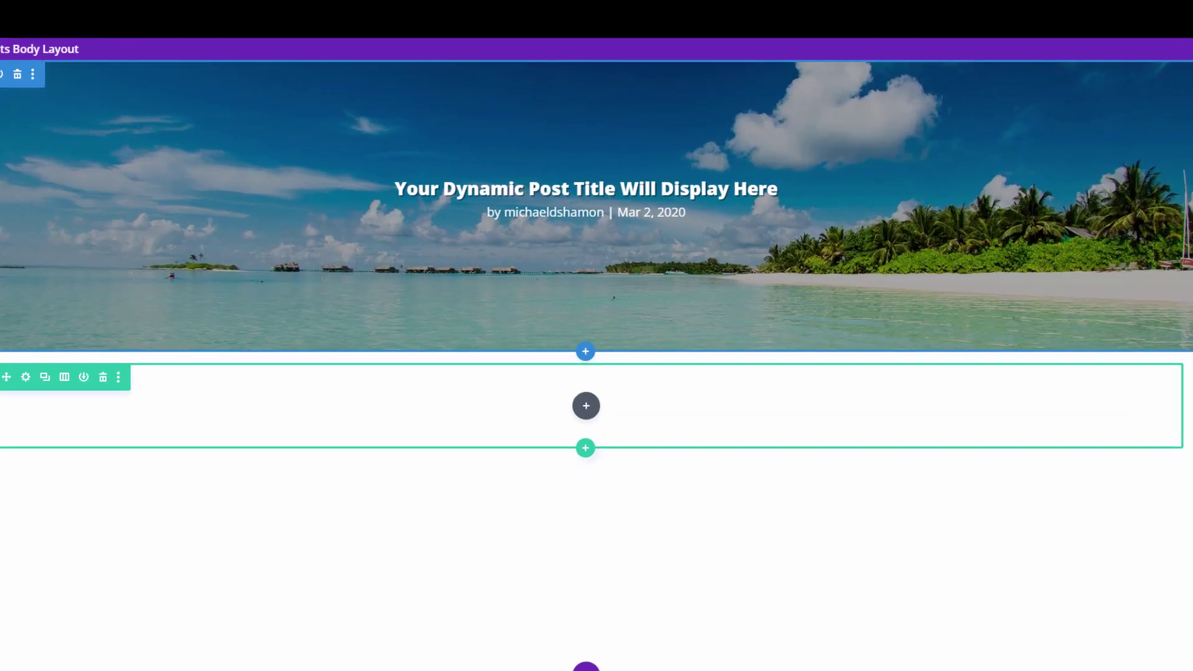
{"action": "left_click", "coordinate": [597, 367]}
{"action": "left_click", "coordinate": [594, 171]}
{"action": "type", "text": "pos"}
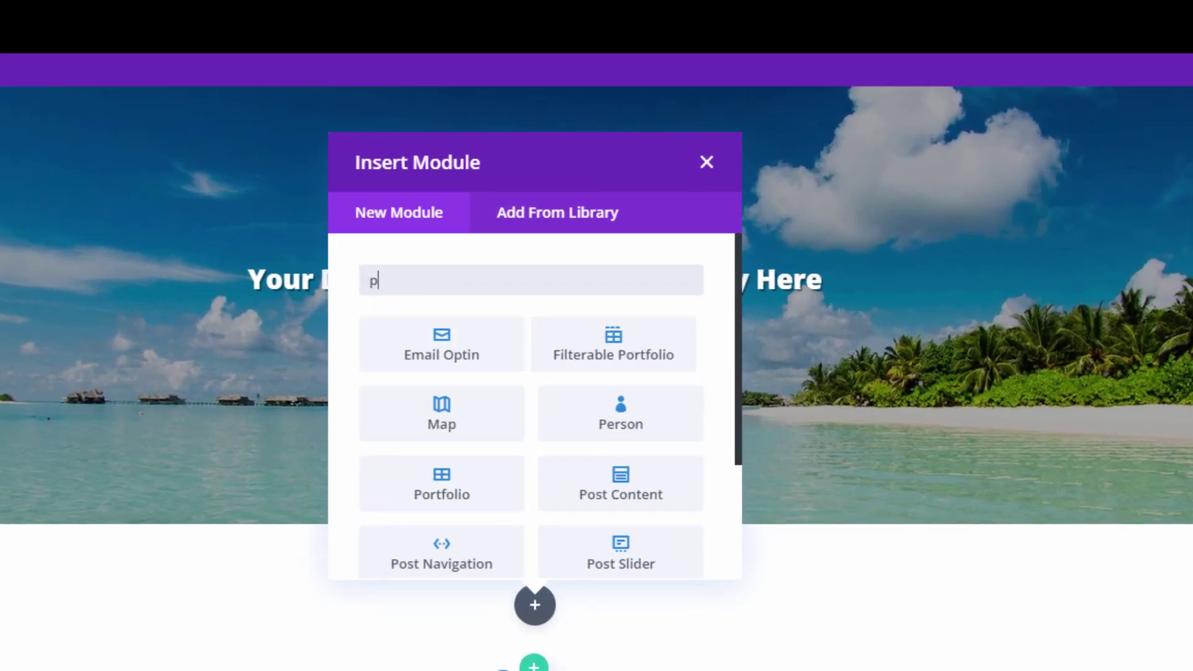
{"action": "left_click", "coordinate": [444, 344]}
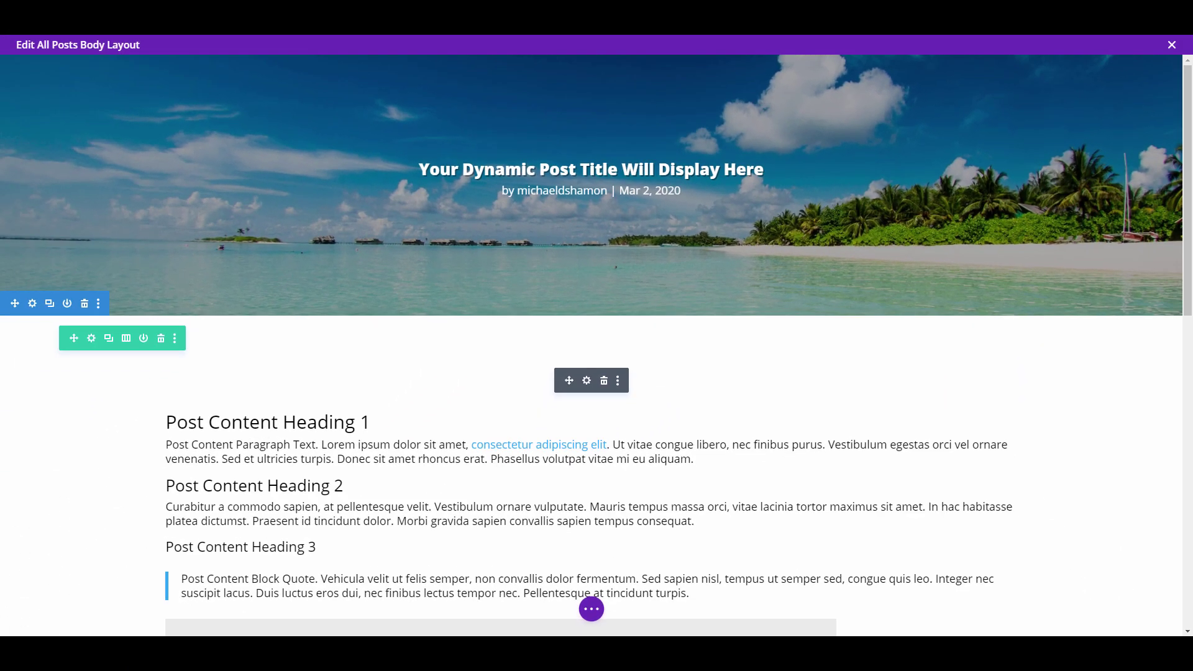
Step: Open the Post Content module's settings and review the Heading Text design options for heading levels H1 and H2
{"action": "scroll", "coordinate": [597, 346], "scroll_direction": "down", "scroll_amount": 3}
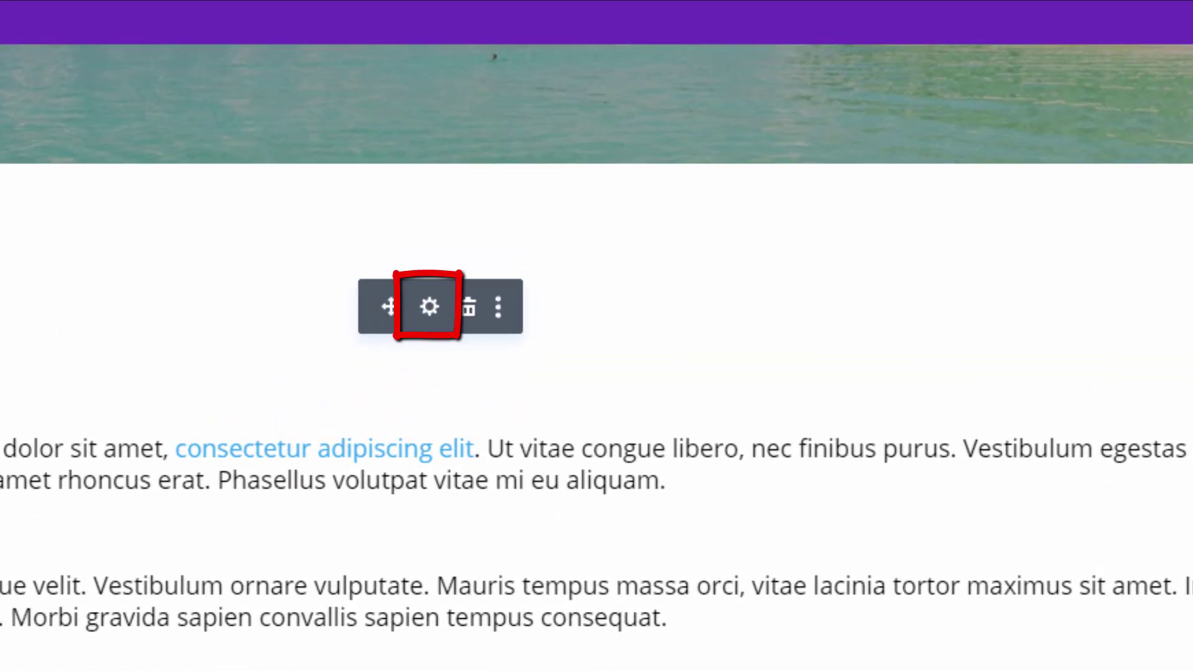
{"action": "left_click", "coordinate": [429, 306]}
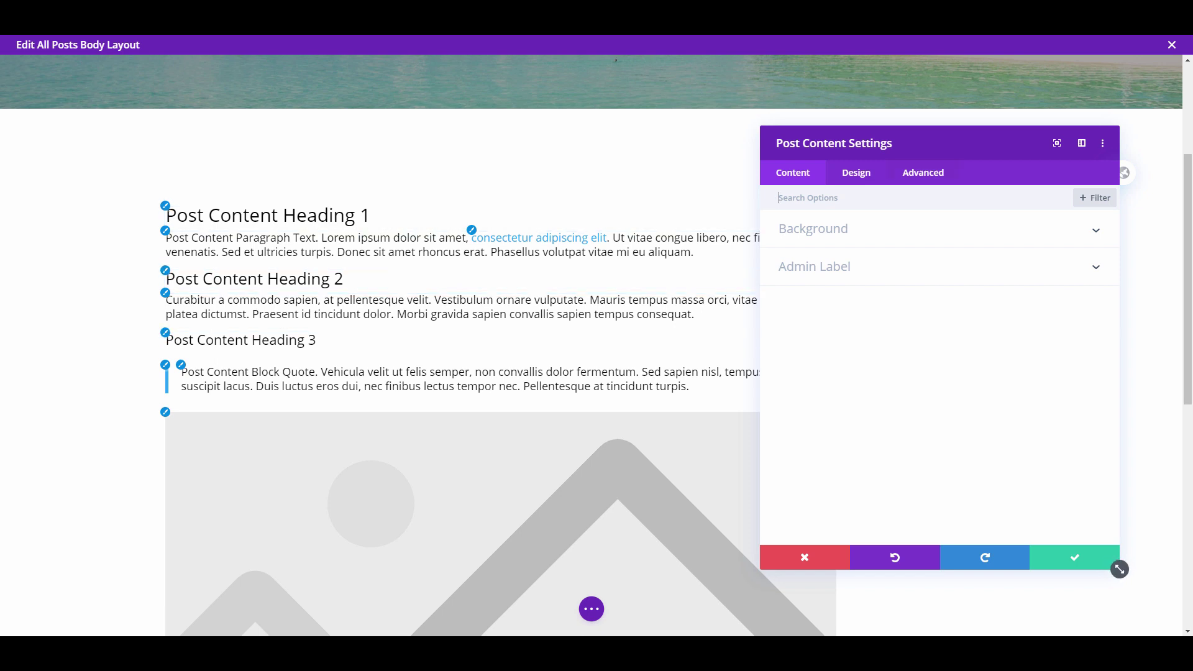
{"action": "left_click", "coordinate": [164, 206]}
{"action": "left_click", "coordinate": [816, 260]}
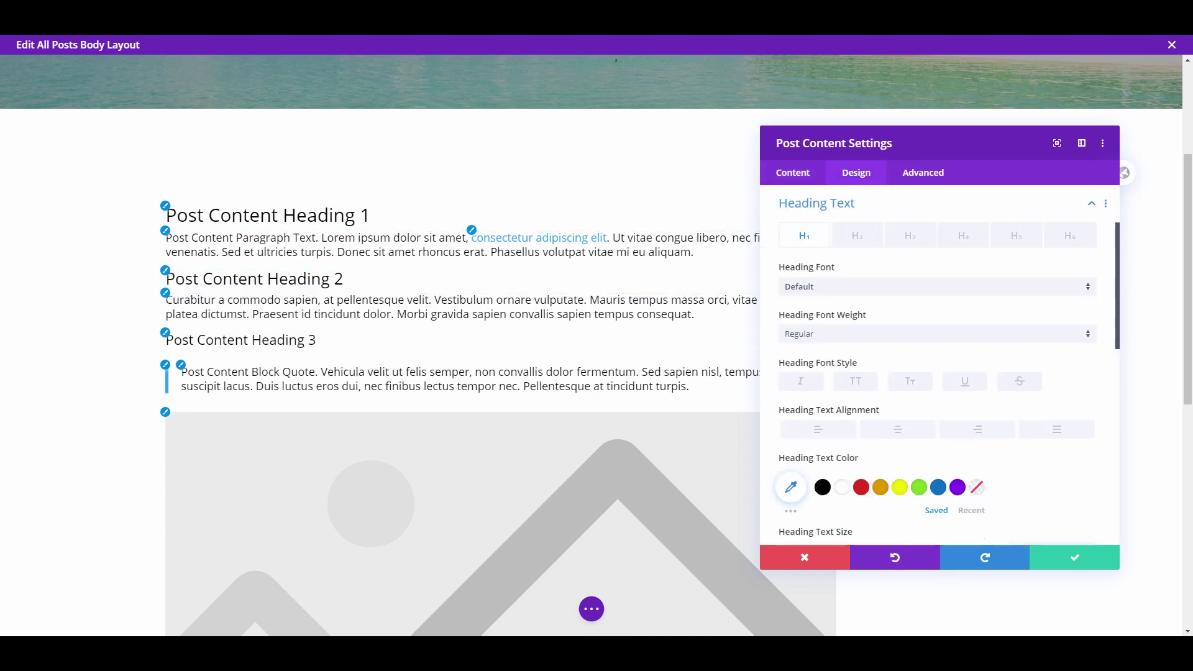
{"action": "left_click", "coordinate": [857, 235]}
{"action": "scroll", "coordinate": [500, 373], "scroll_direction": "down", "scroll_amount": 2}
{"action": "scroll", "coordinate": [500, 373], "scroll_direction": "down", "scroll_amount": 6}
{"action": "scroll", "coordinate": [501, 373], "scroll_direction": "up", "scroll_amount": 6}
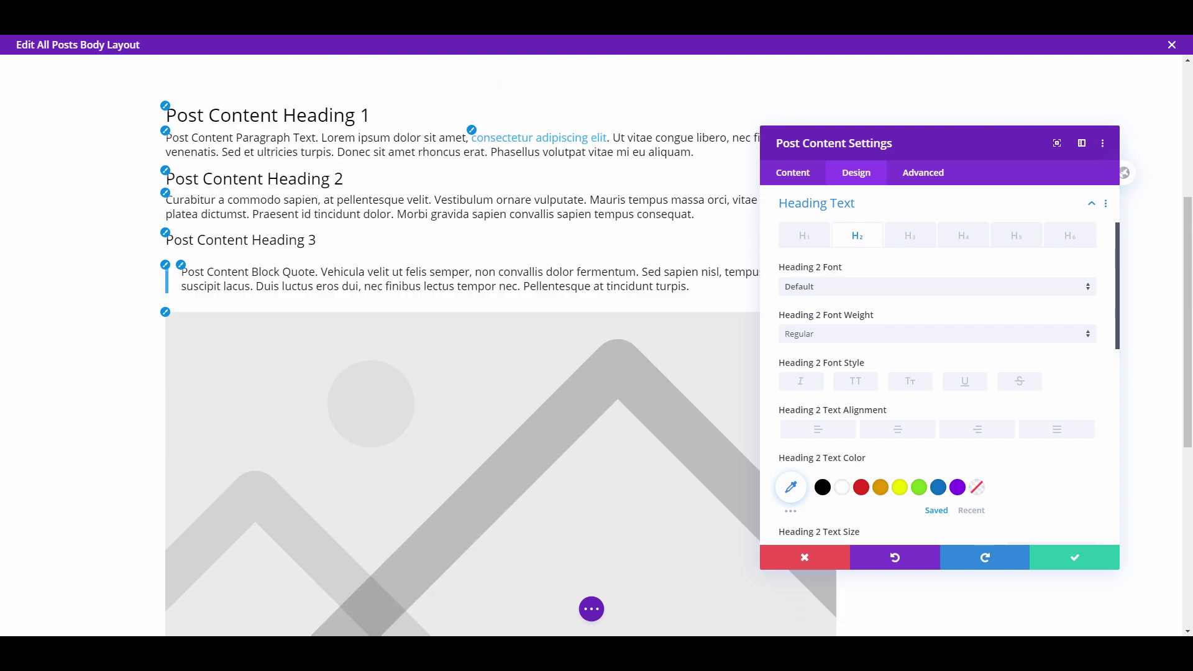
Step: Open the Image design options of the Post Content module and examine the placeholder content through the whole layout
{"action": "scroll", "coordinate": [497, 342], "scroll_direction": "down", "scroll_amount": 2}
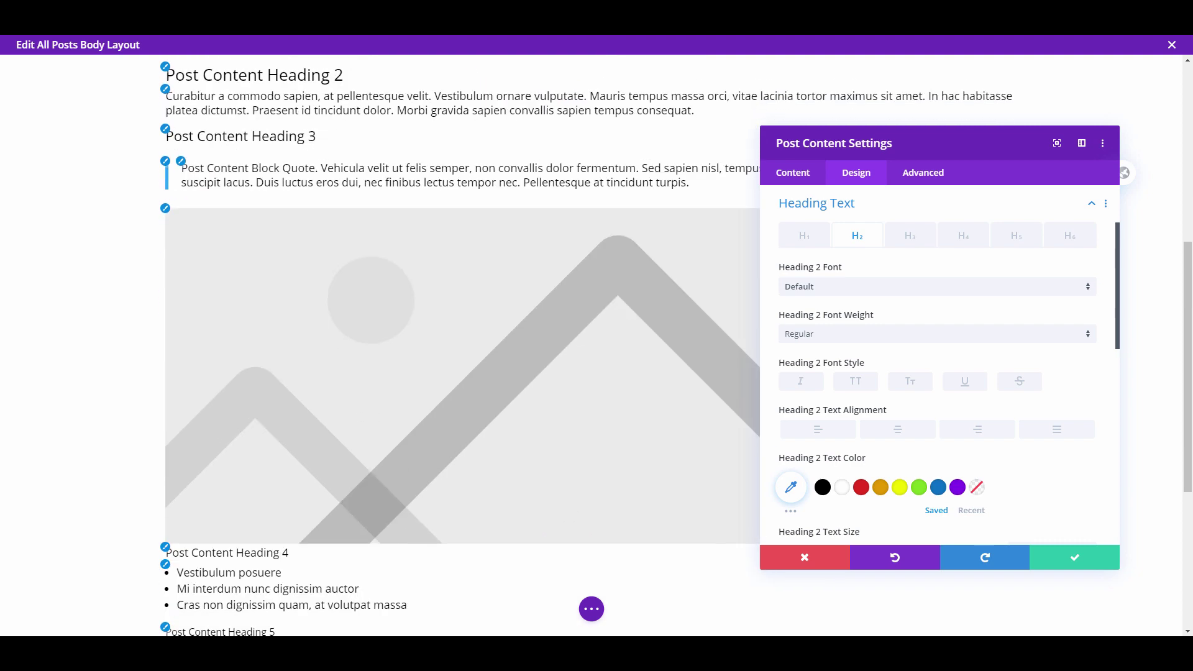
{"action": "left_click", "coordinate": [166, 208]}
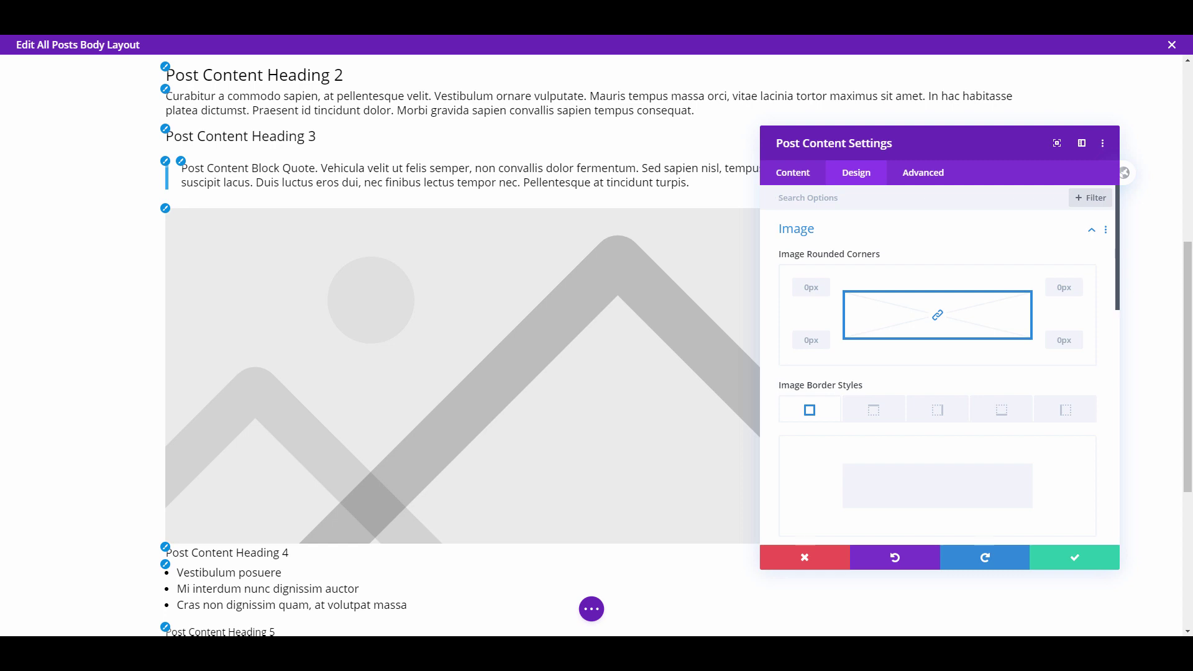
{"action": "scroll", "coordinate": [460, 310], "scroll_direction": "down", "scroll_amount": 4}
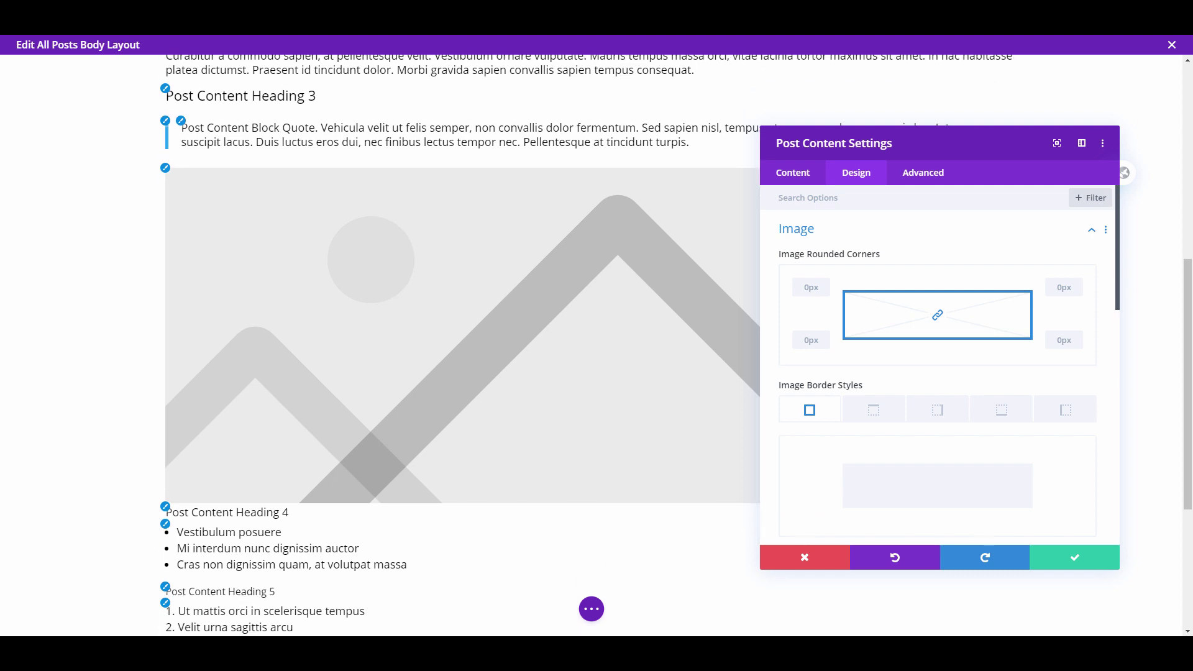
{"action": "scroll", "coordinate": [460, 310], "scroll_direction": "up", "scroll_amount": 8}
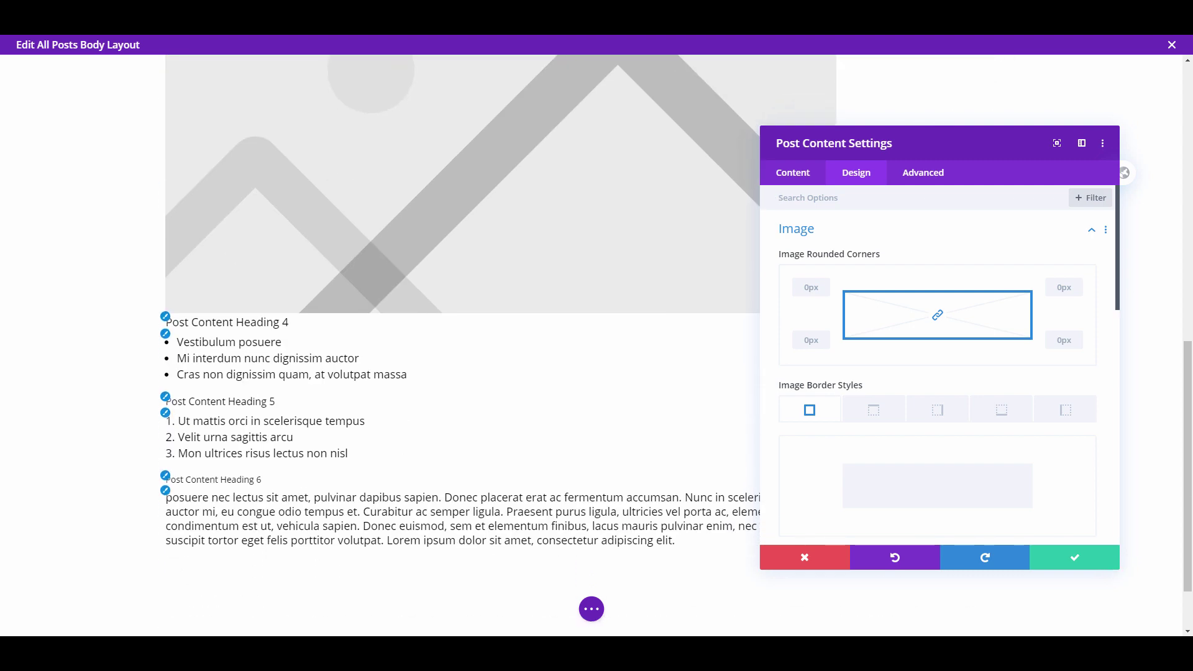
{"action": "scroll", "coordinate": [460, 310], "scroll_direction": "up", "scroll_amount": 4}
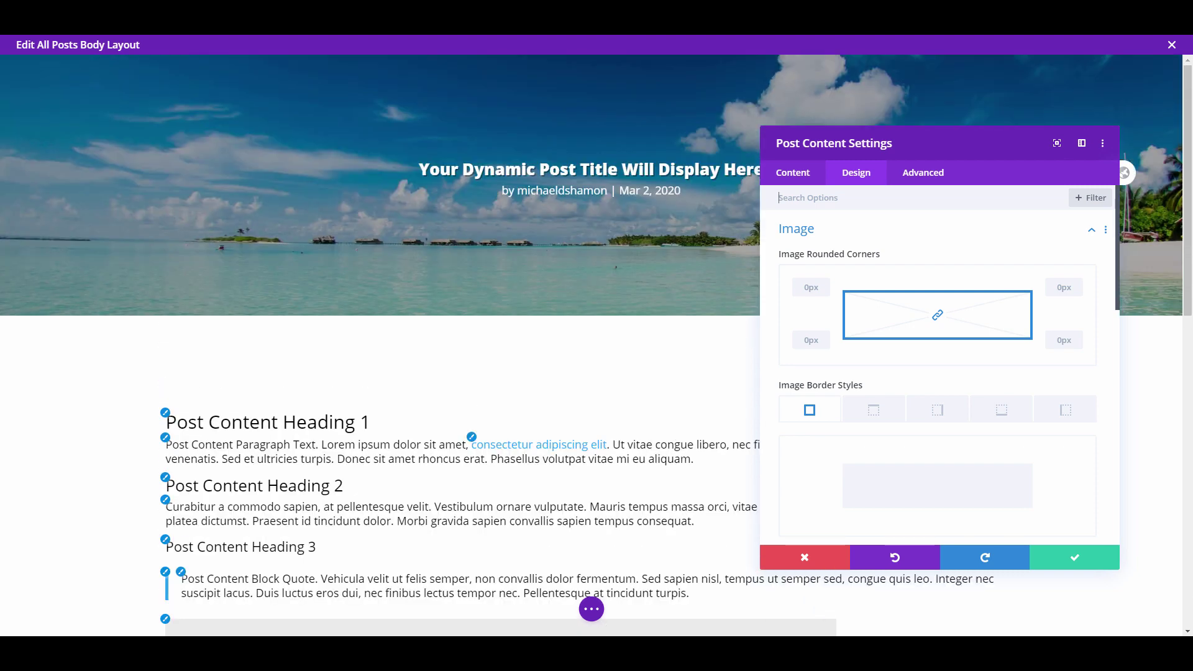
Step: Save the Post Content module settings and the All Posts body layout, and save the Theme Builder changes
{"action": "left_click", "coordinate": [1113, 562]}
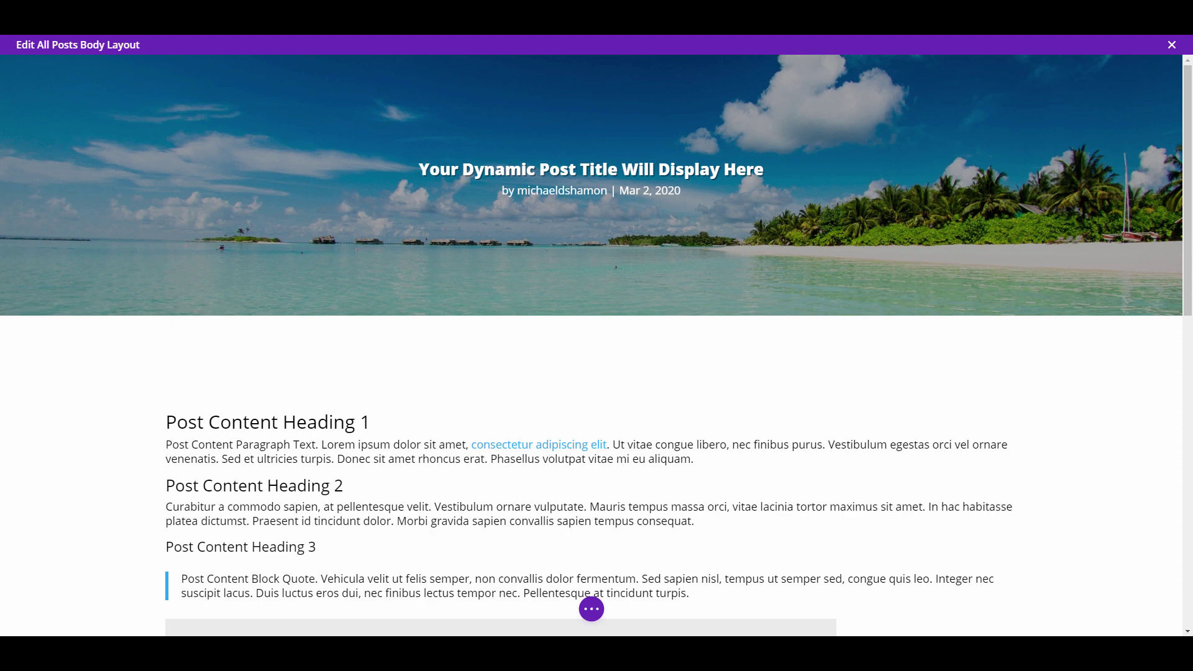
{"action": "left_click", "coordinate": [592, 609]}
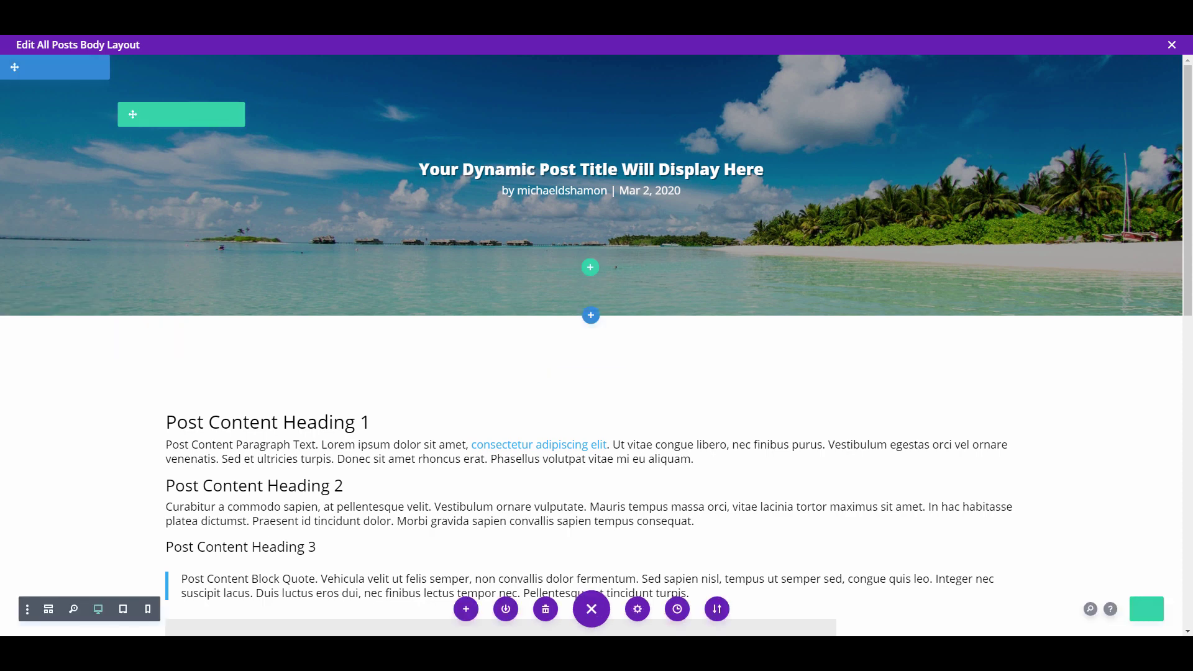
{"action": "left_click", "coordinate": [1172, 45]}
{"action": "left_click", "coordinate": [174, 145]}
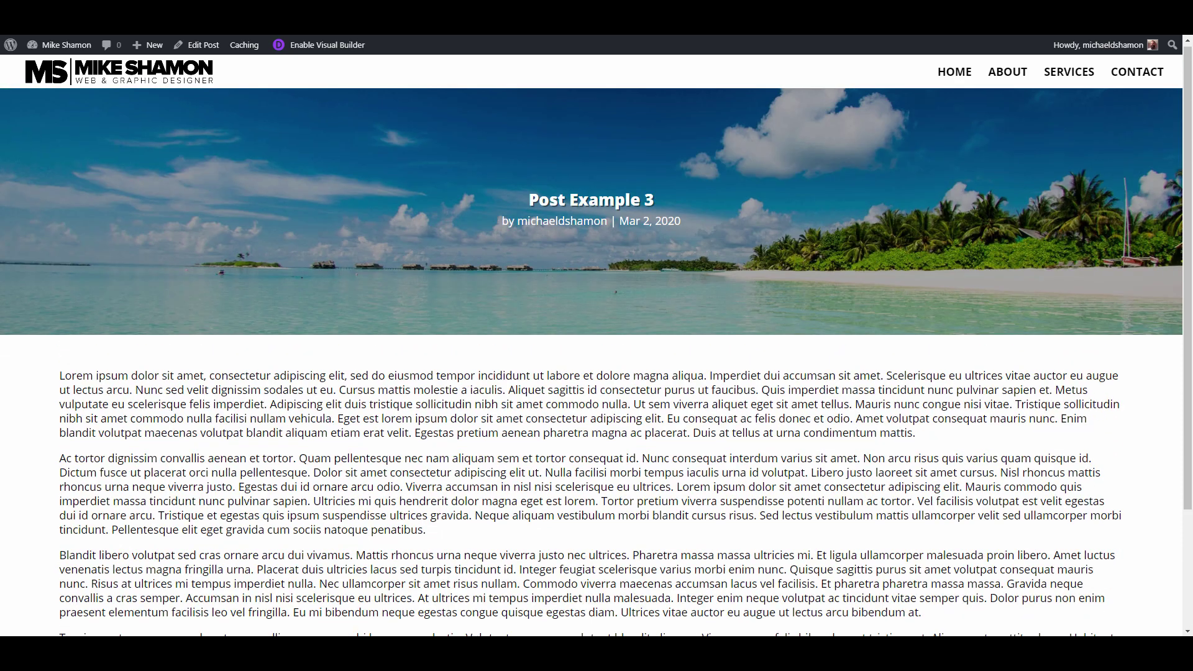
Step: Check the published Post Example 3 page for its hero title, author and date line, and body content
{"action": "left_click_drag", "start_coordinate": [502, 223], "coordinate": [515, 223]}
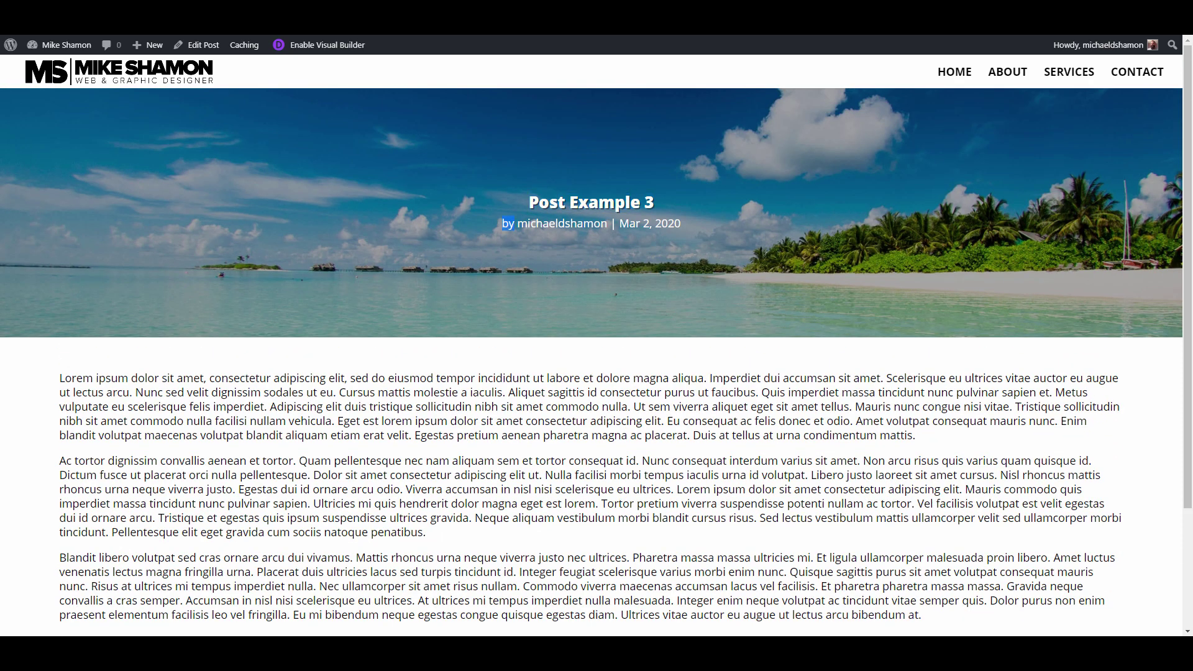
{"action": "scroll", "coordinate": [597, 360], "scroll_direction": "down", "scroll_amount": 3}
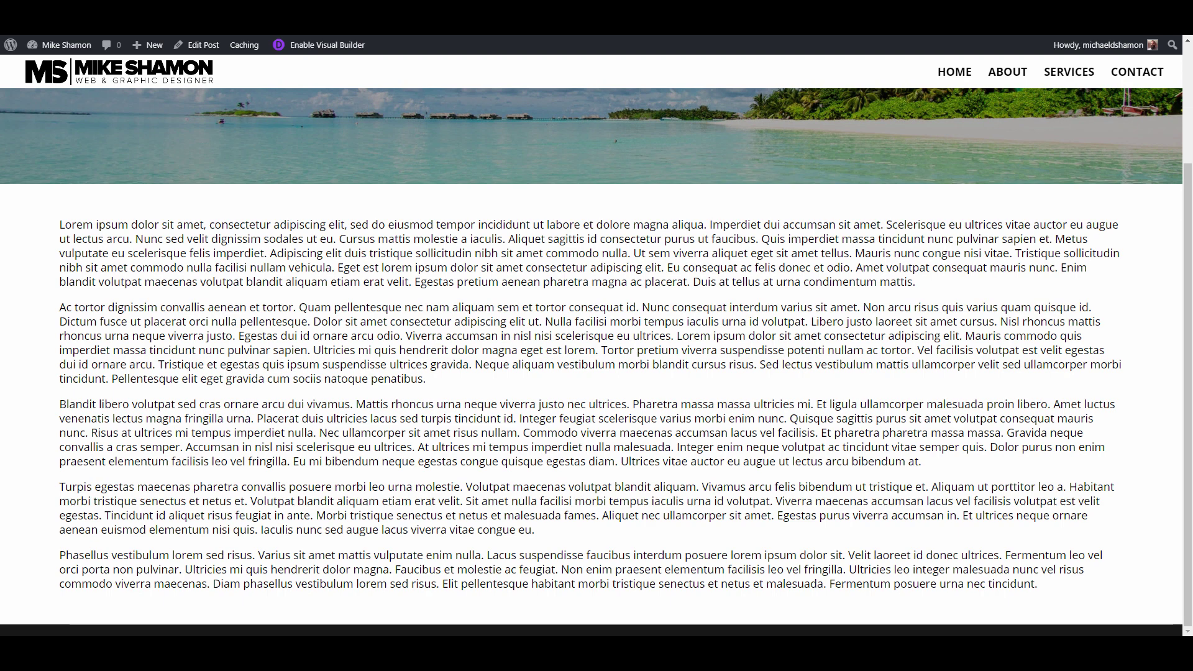
{"action": "scroll", "coordinate": [597, 360], "scroll_direction": "up", "scroll_amount": 3}
{"action": "left_click", "coordinate": [562, 223]}
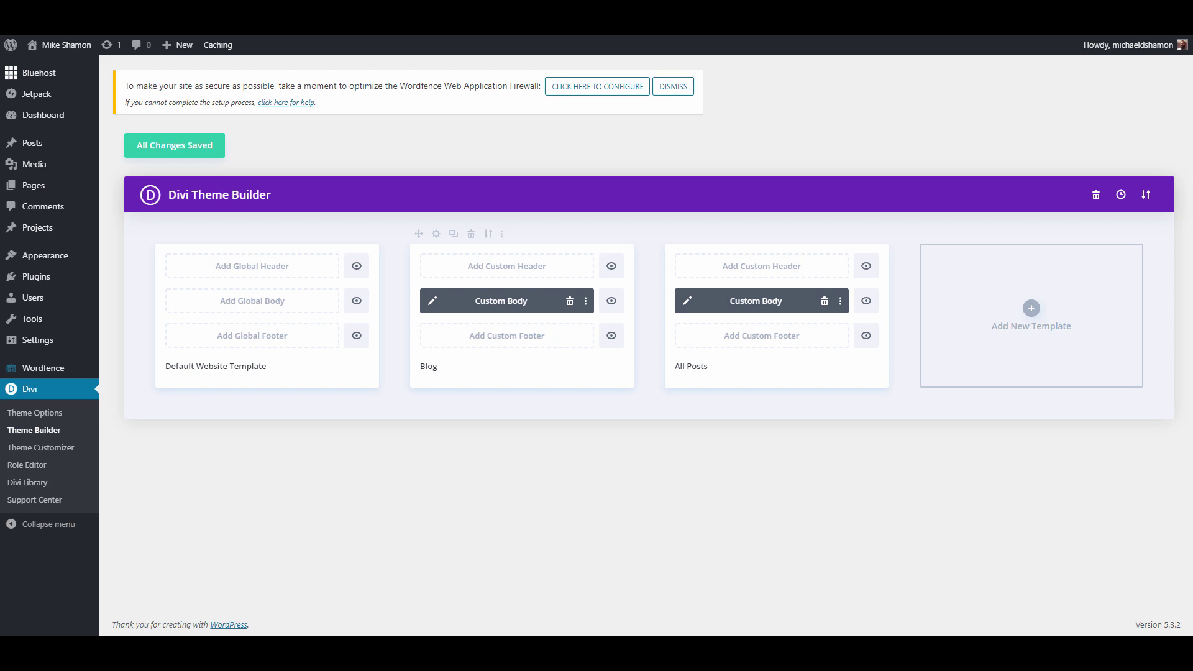
Step: Add a Specialty section with a wide content area and a right sidebar column at the end of the Blog body layout, with a single-column row
{"action": "left_click", "coordinate": [432, 301]}
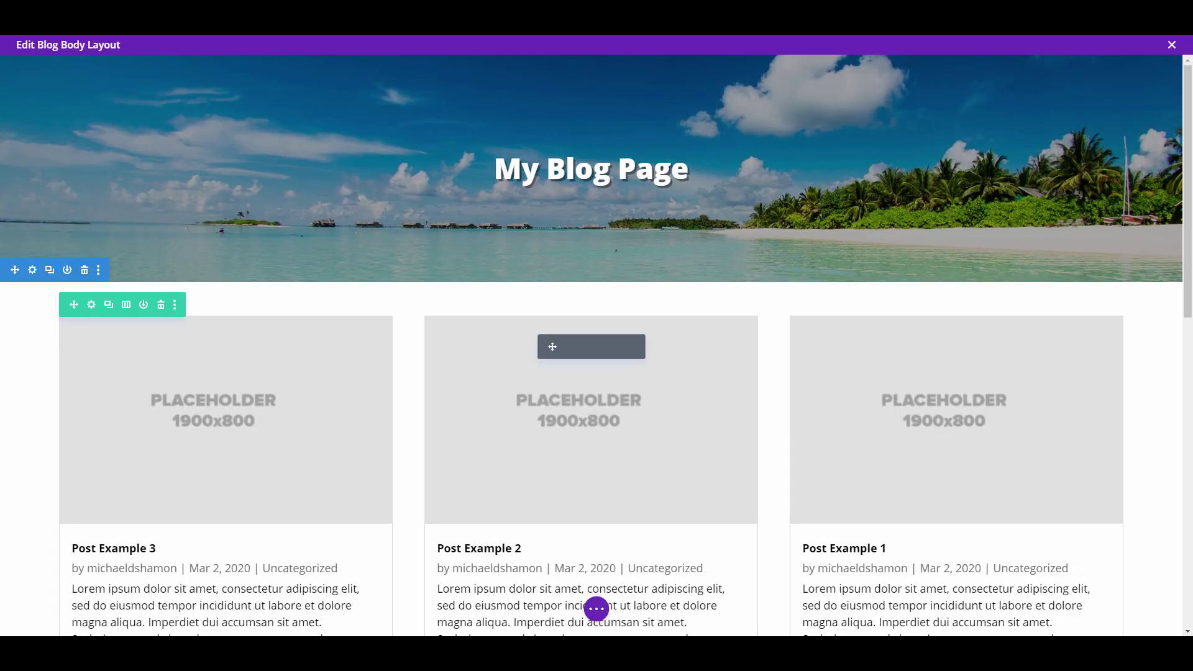
{"action": "scroll", "coordinate": [597, 345], "scroll_direction": "down", "scroll_amount": 10}
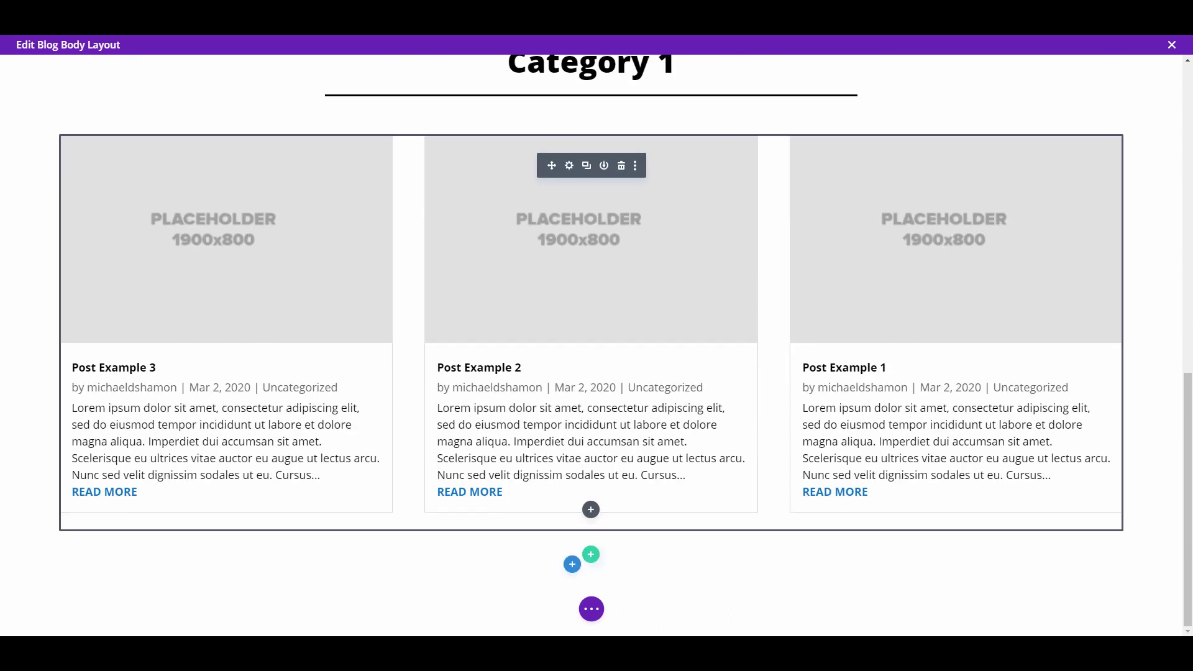
{"action": "left_click", "coordinate": [571, 565]}
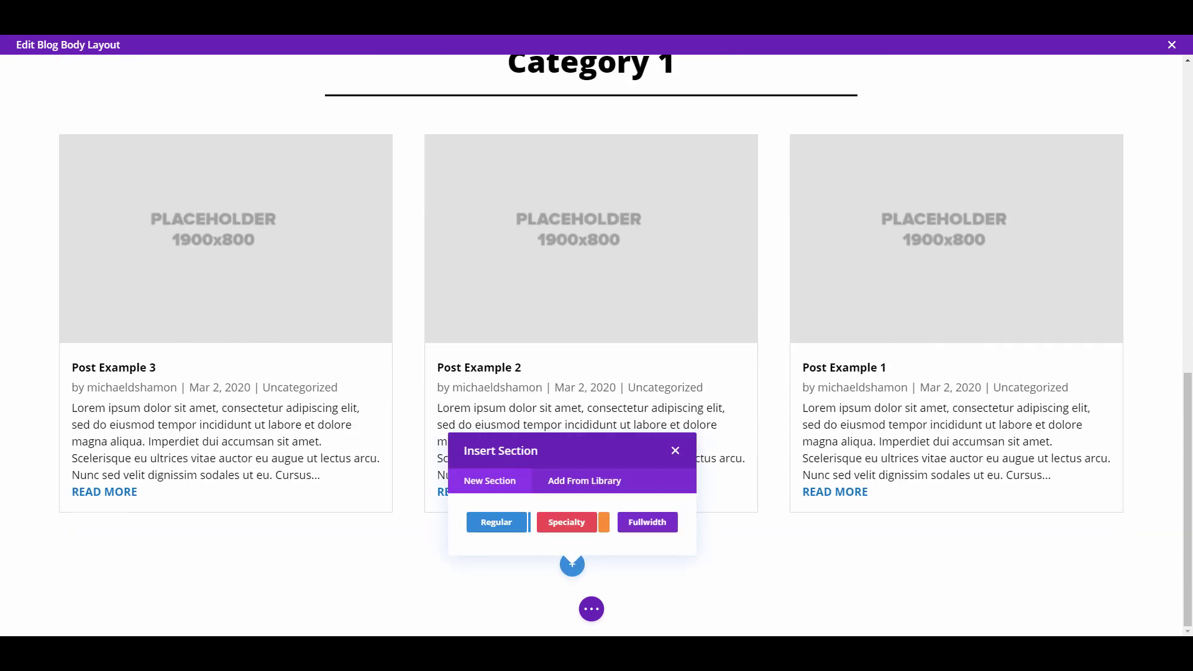
{"action": "left_click", "coordinate": [566, 522]}
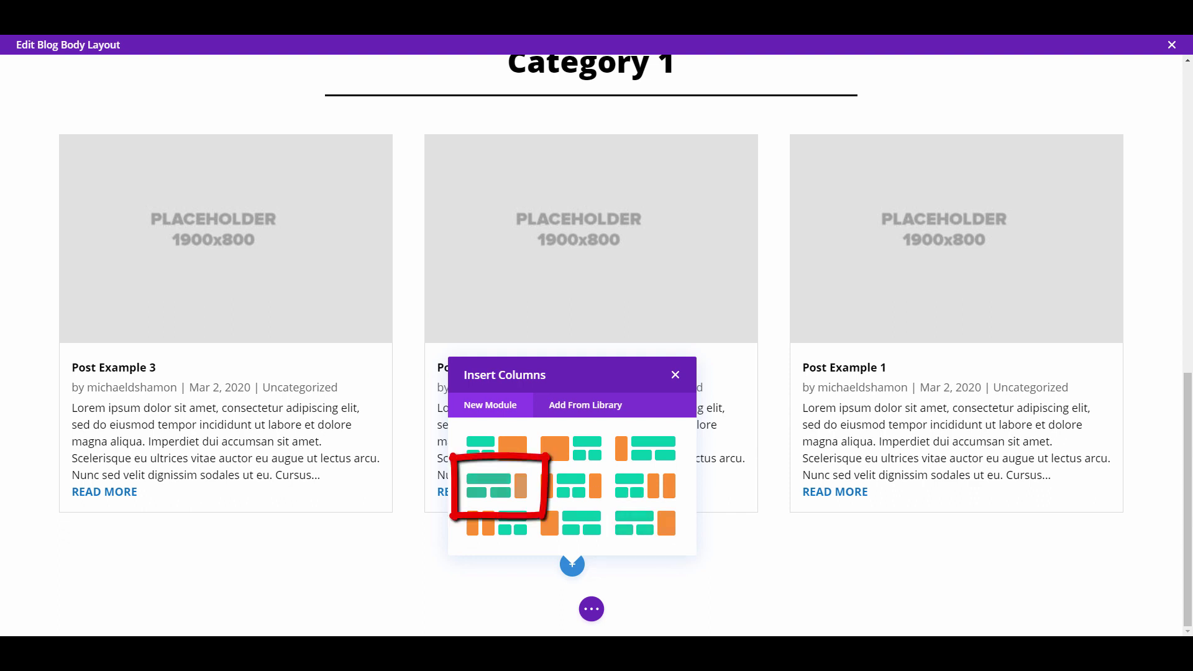
{"action": "left_click", "coordinate": [423, 626]}
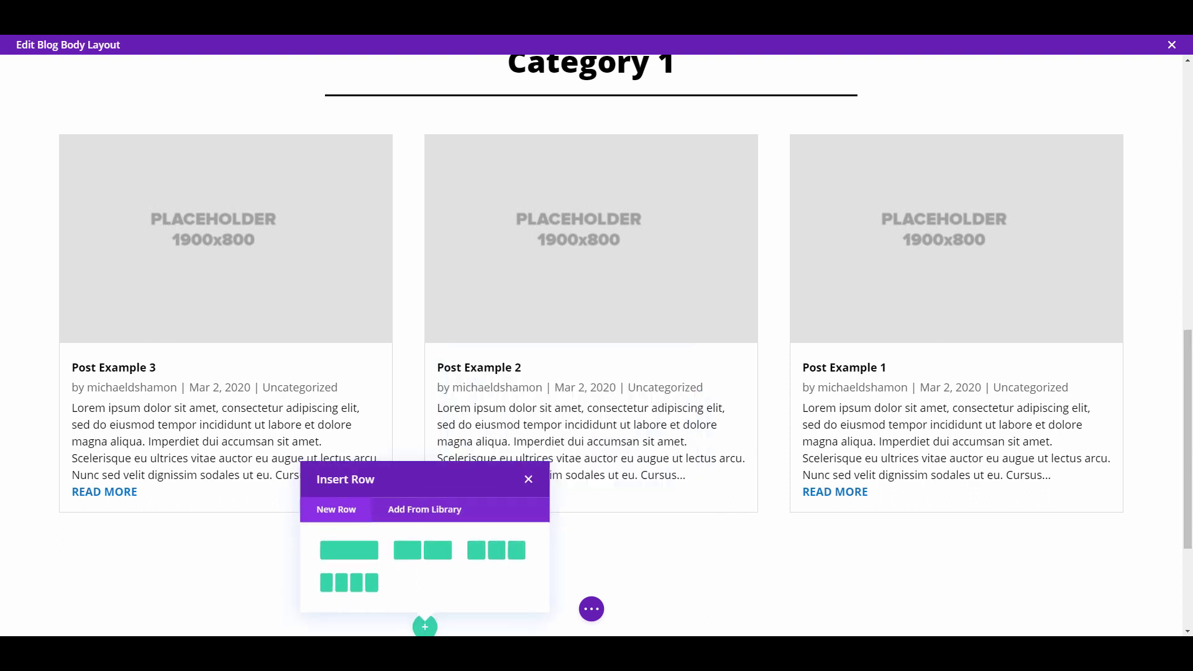
{"action": "left_click", "coordinate": [350, 447]}
{"action": "left_click", "coordinate": [425, 550]}
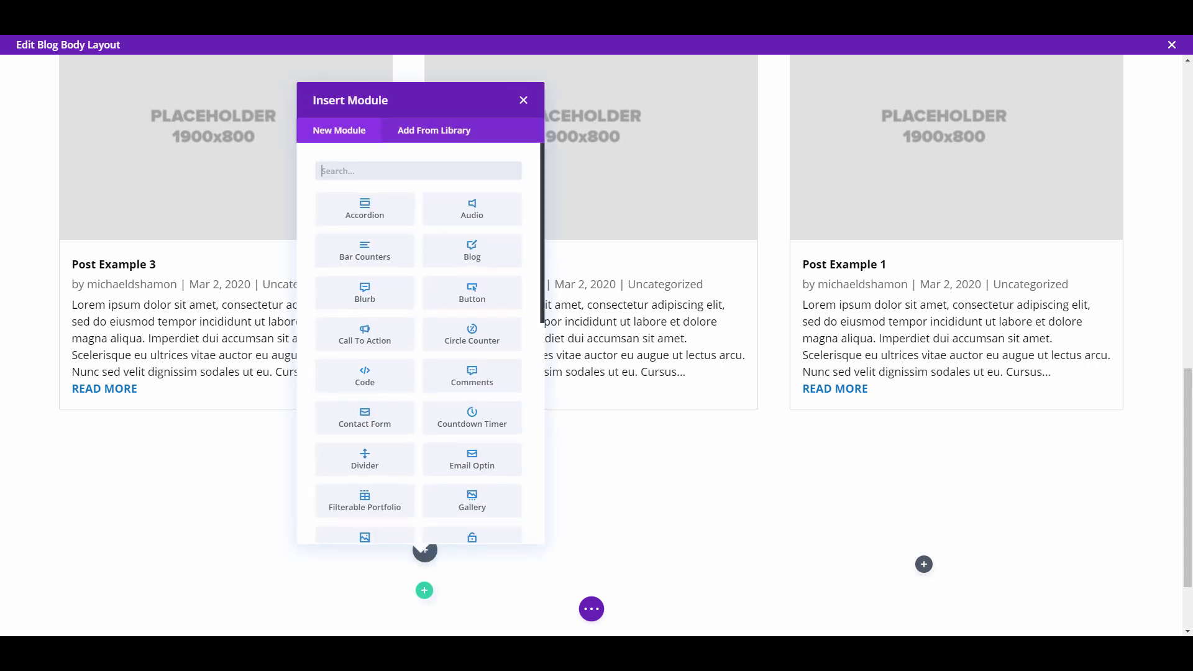
{"action": "type", "text": "blo"}
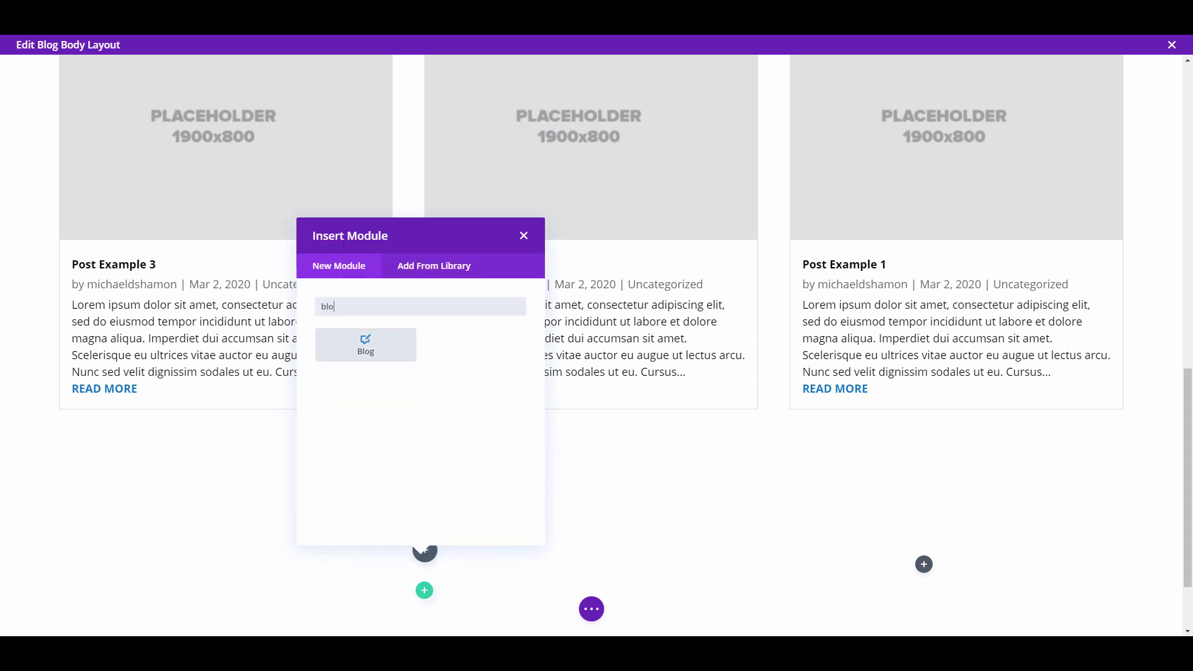
{"action": "left_click", "coordinate": [365, 345]}
Step: Insert a Sidebar module in the specialty section's sidebar column, set its widget area to Footer Area #3, and save it
{"action": "scroll", "coordinate": [425, 515], "scroll_direction": "down", "scroll_amount": 2}
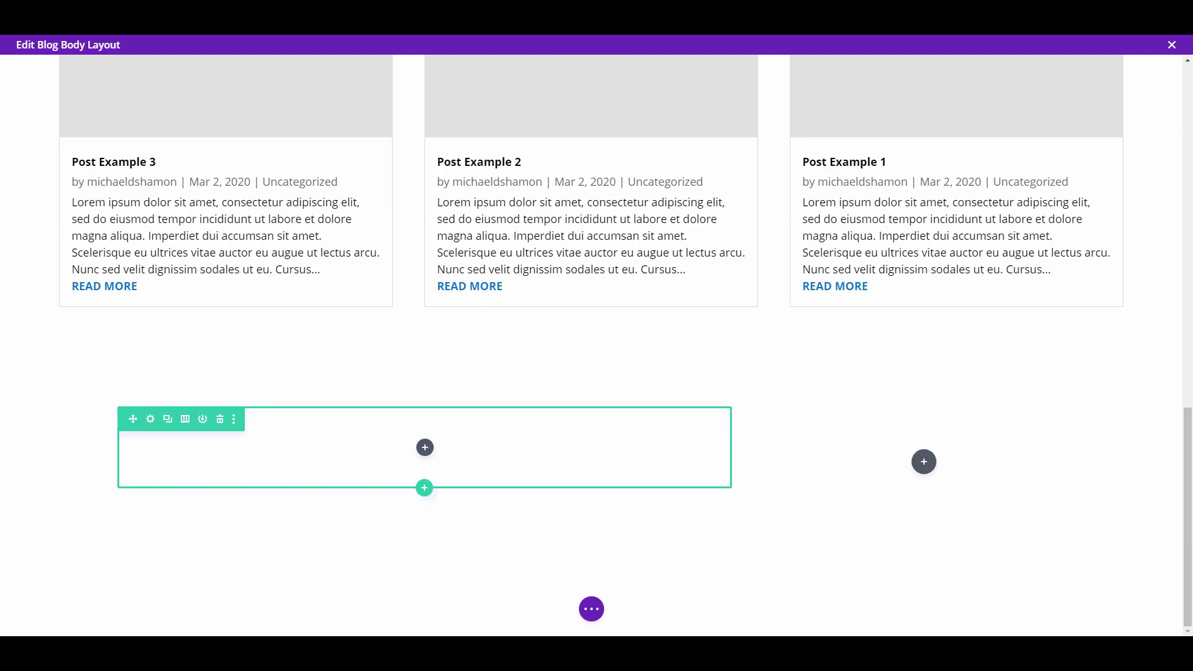
{"action": "left_click", "coordinate": [924, 461]}
{"action": "type", "text": "side"}
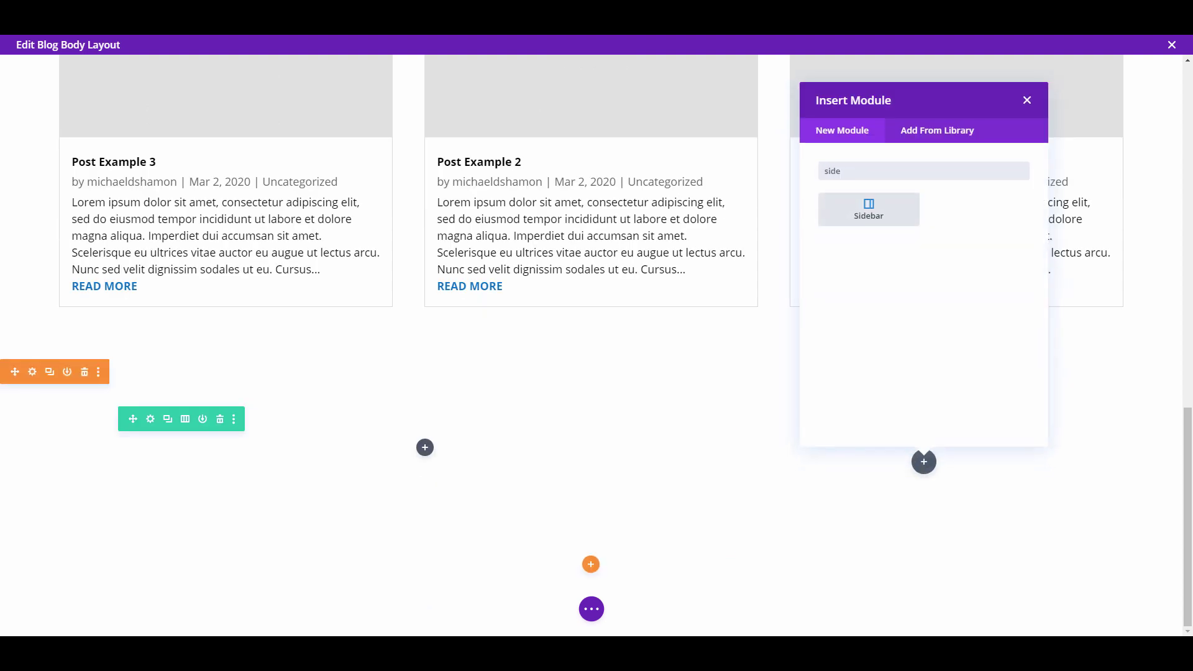
{"action": "left_click", "coordinate": [869, 209]}
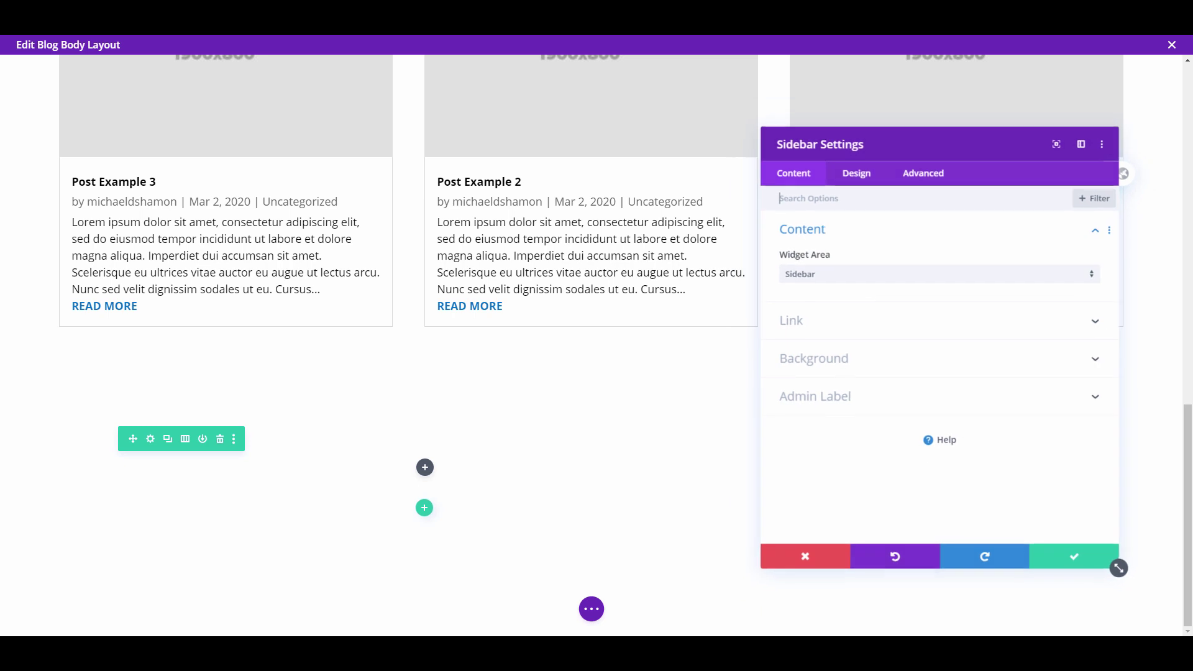
{"action": "left_click", "coordinate": [938, 273]}
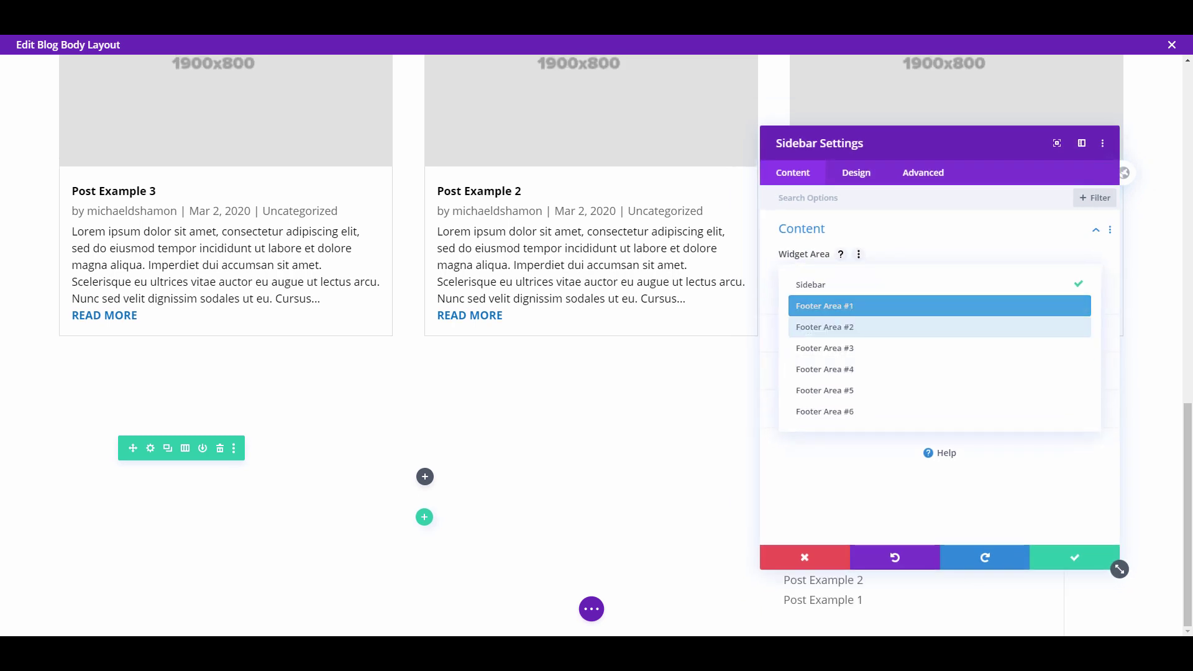
{"action": "left_click", "coordinate": [938, 345]}
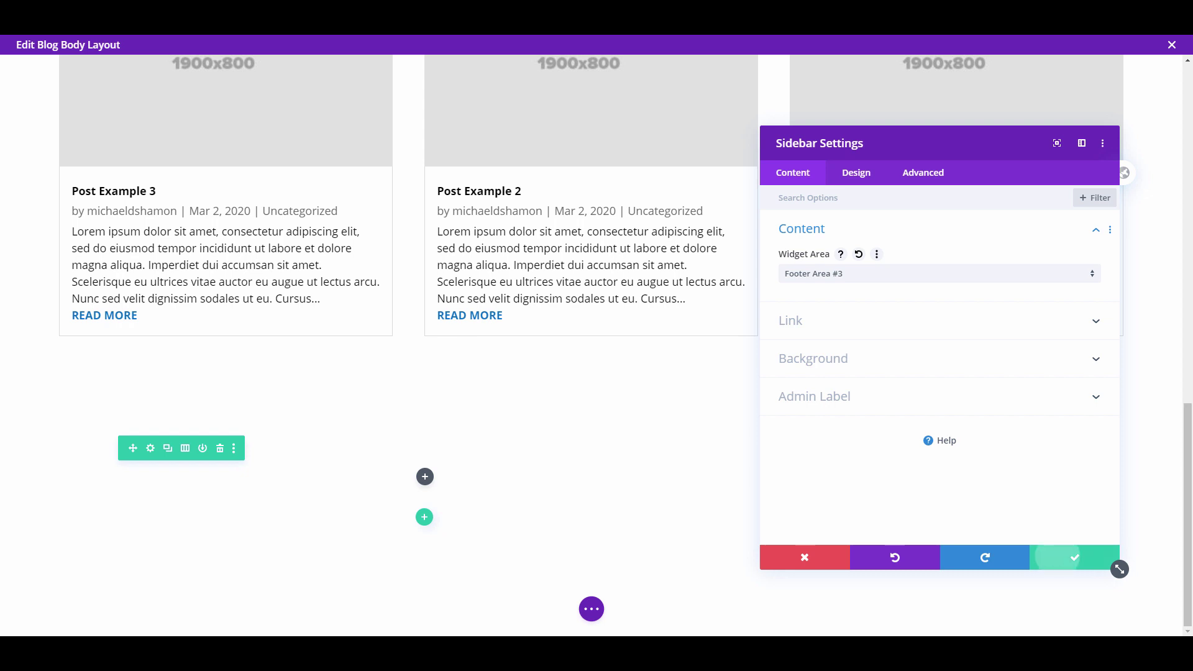
{"action": "left_click", "coordinate": [1074, 558]}
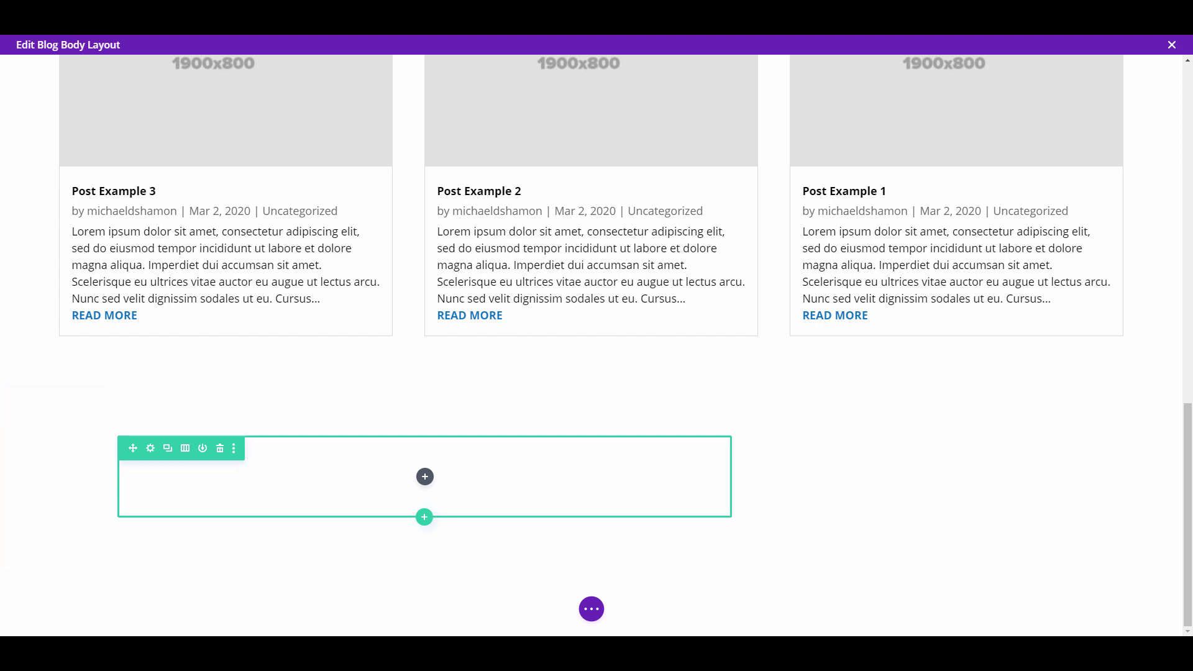
{"action": "scroll", "coordinate": [590, 373], "scroll_direction": "up", "scroll_amount": 5}
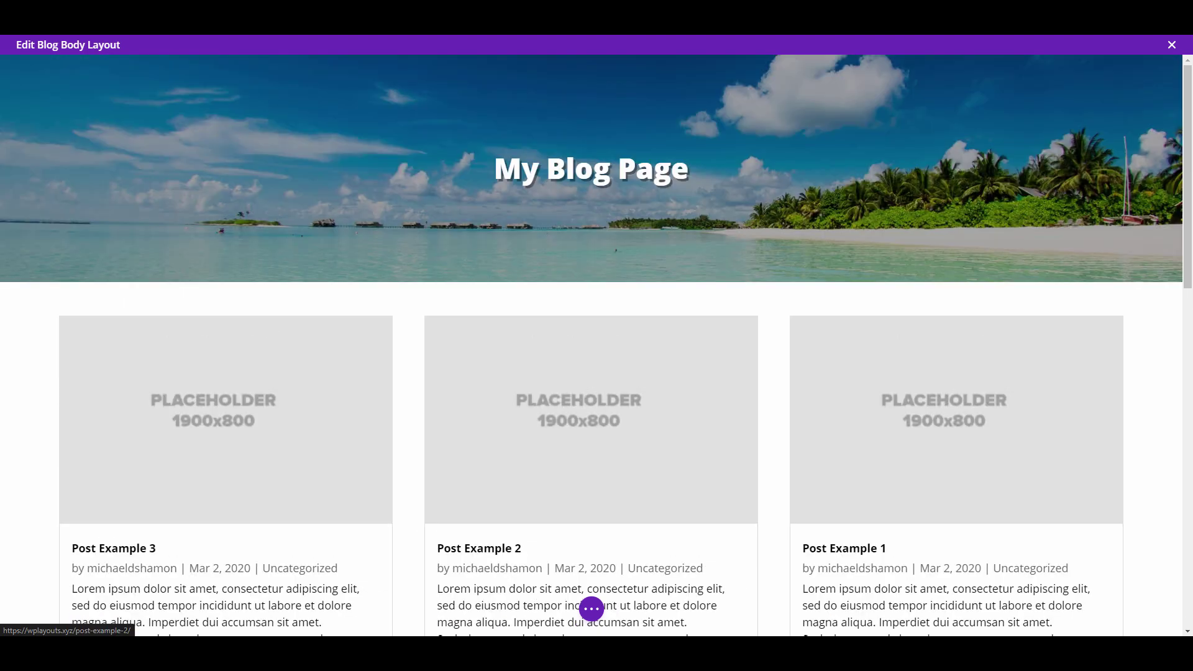